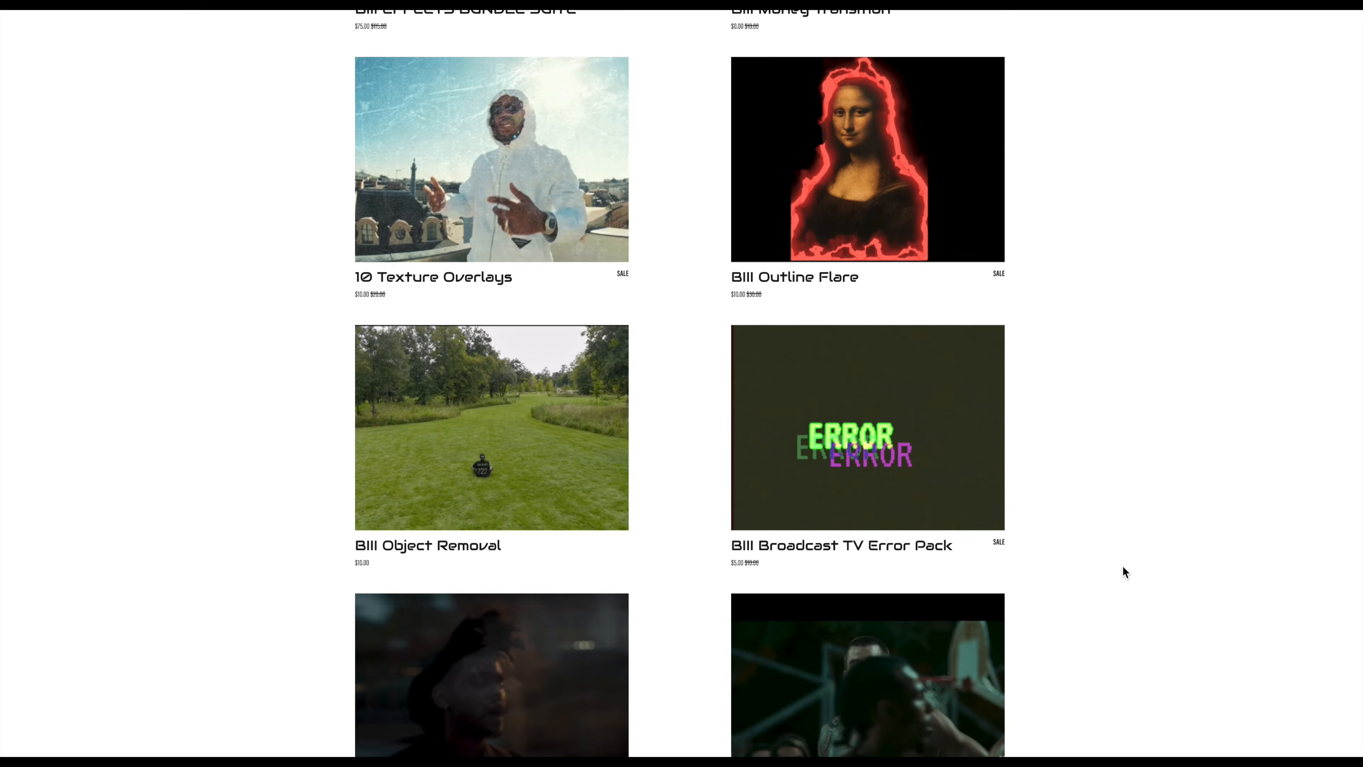
# - From the BIIIStudios Plugins category, drag Glint Light Effect onto clip C0693
pyautogui.scroll(-4, 1123, 566)
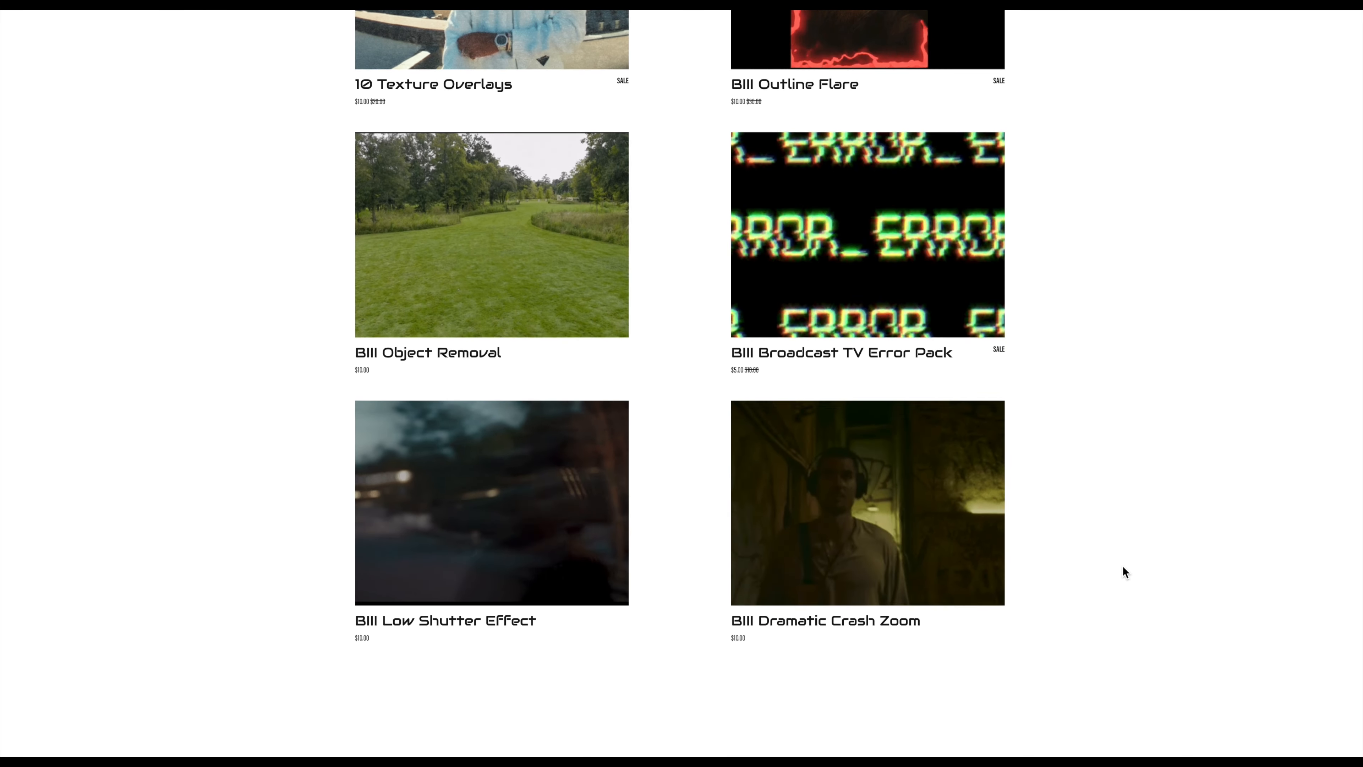
pyautogui.scroll(-3, 1123, 566)
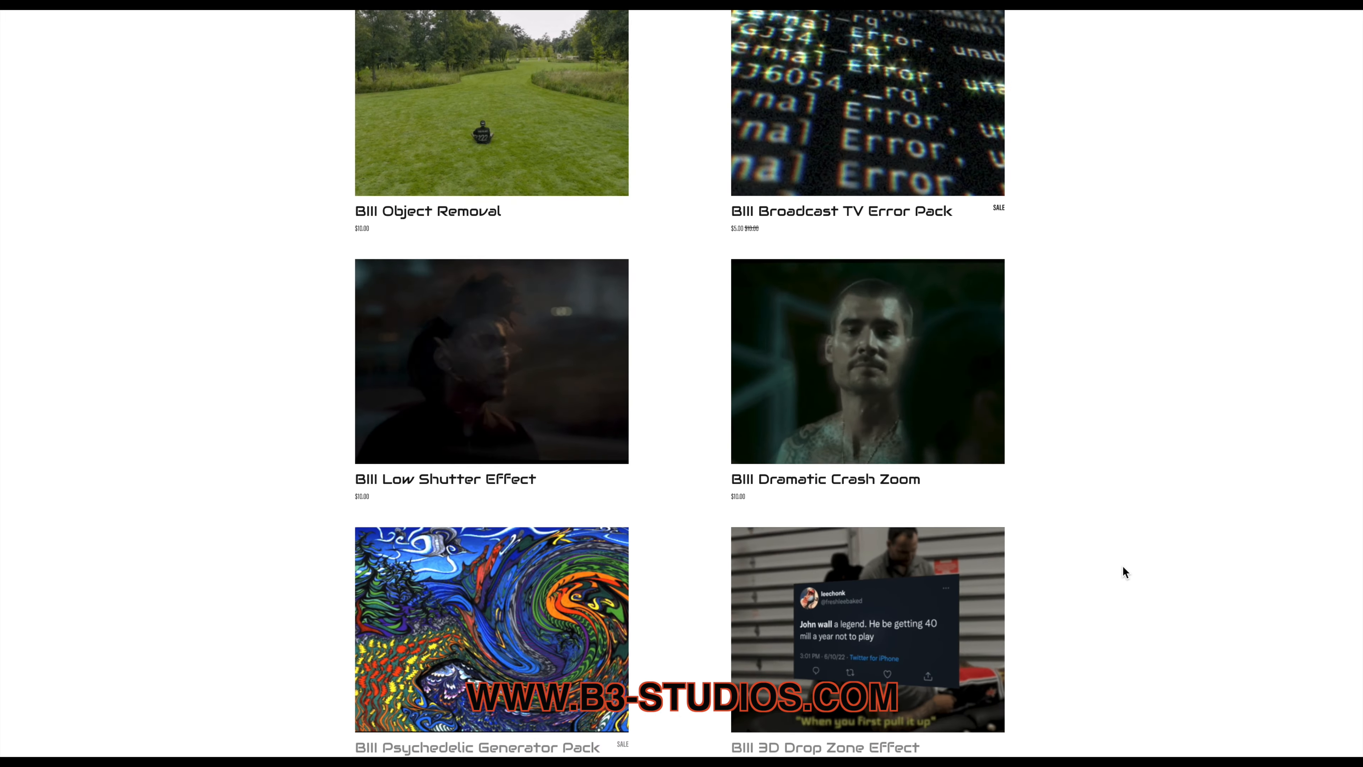
pyautogui.scroll(-5, 1122, 566)
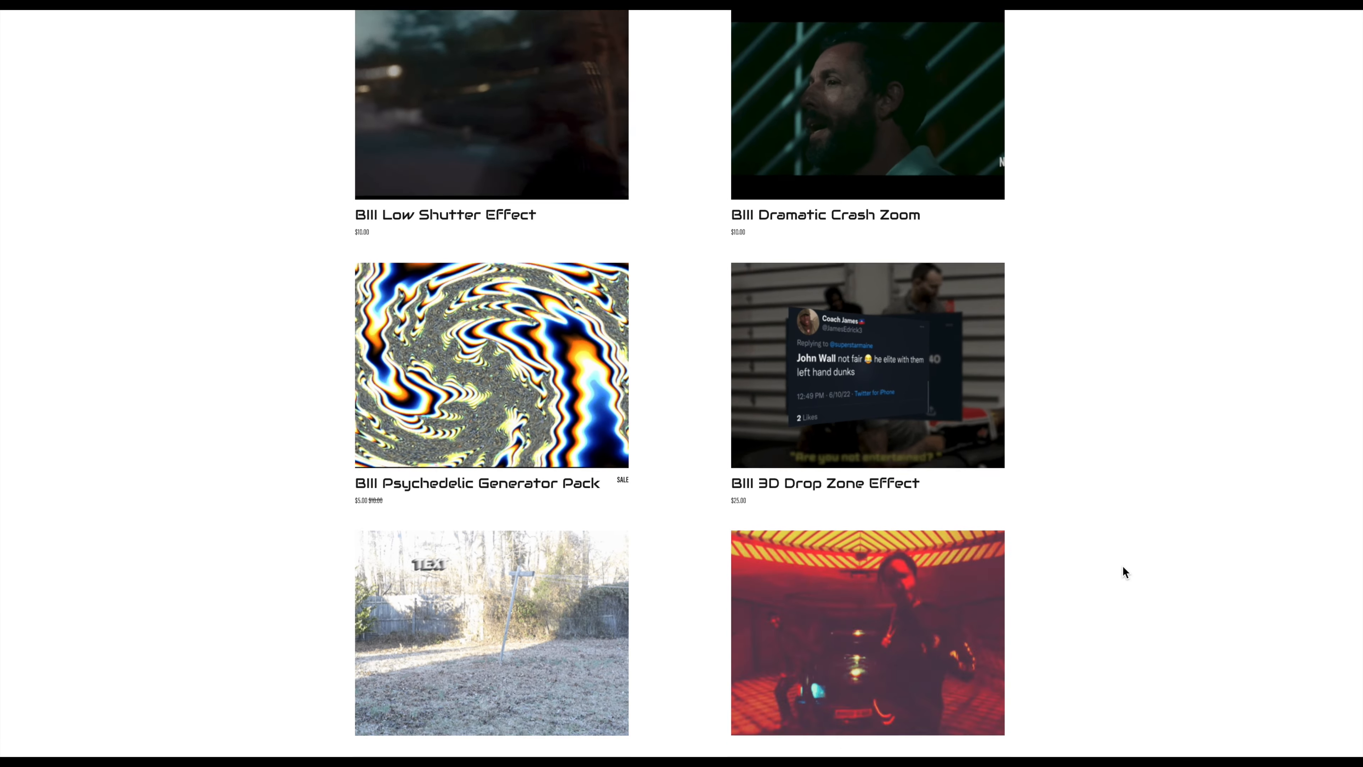
pyautogui.scroll(-5, 1123, 567)
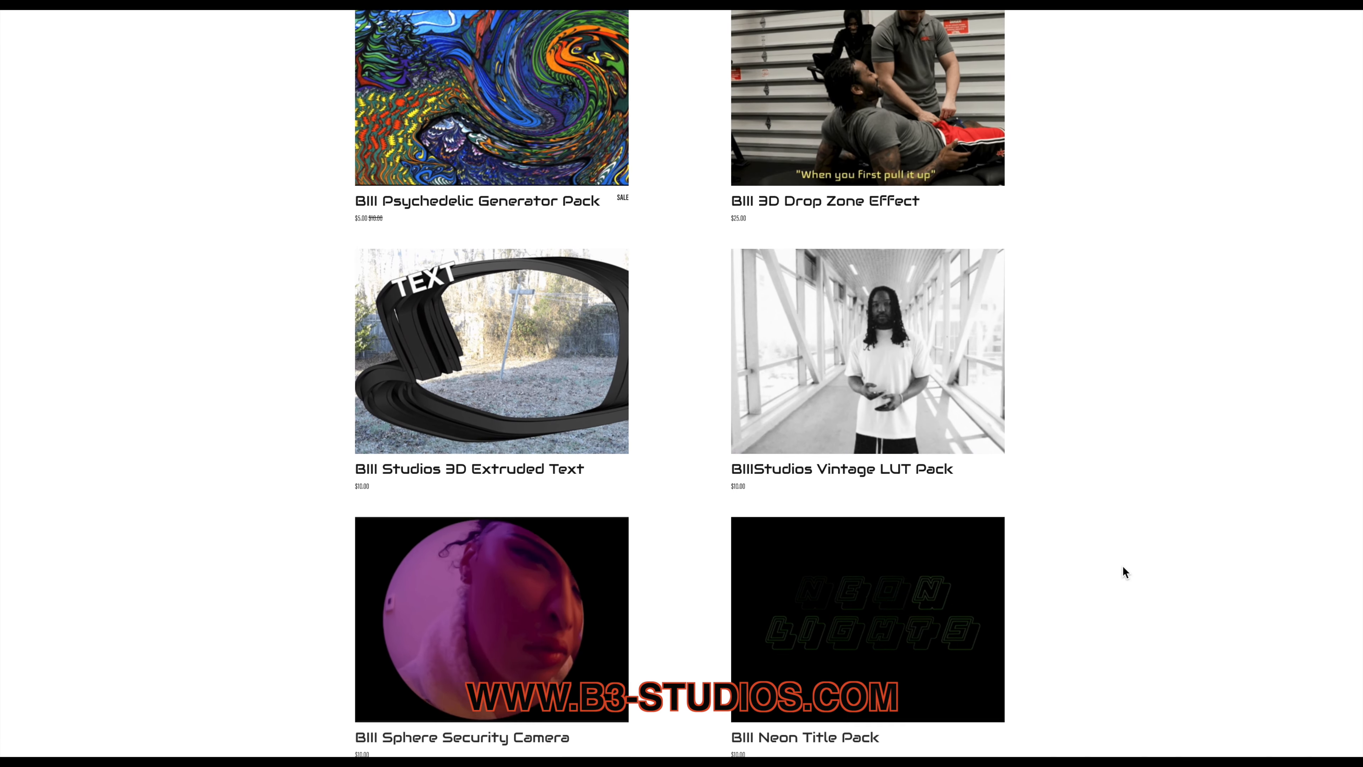
pyautogui.scroll(-3, 1123, 566)
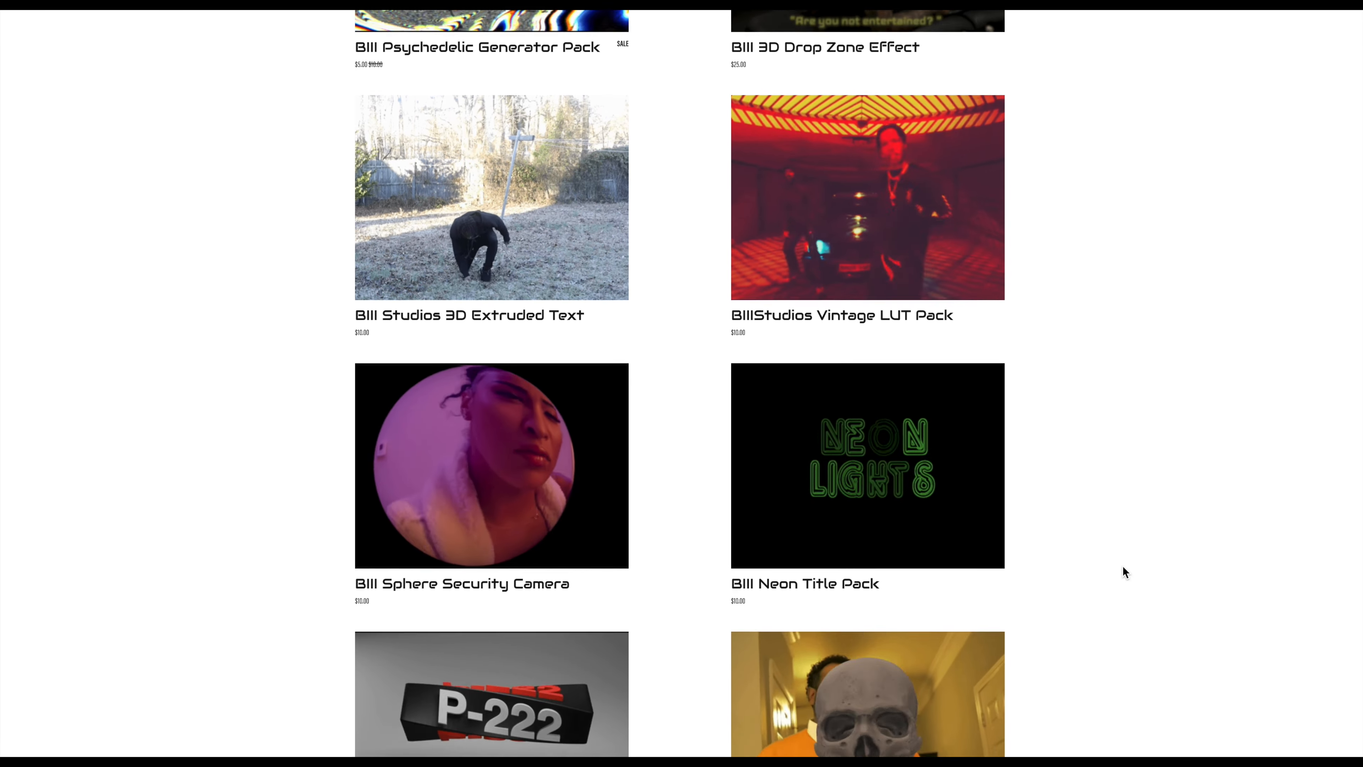
pyautogui.scroll(-2, 1122, 566)
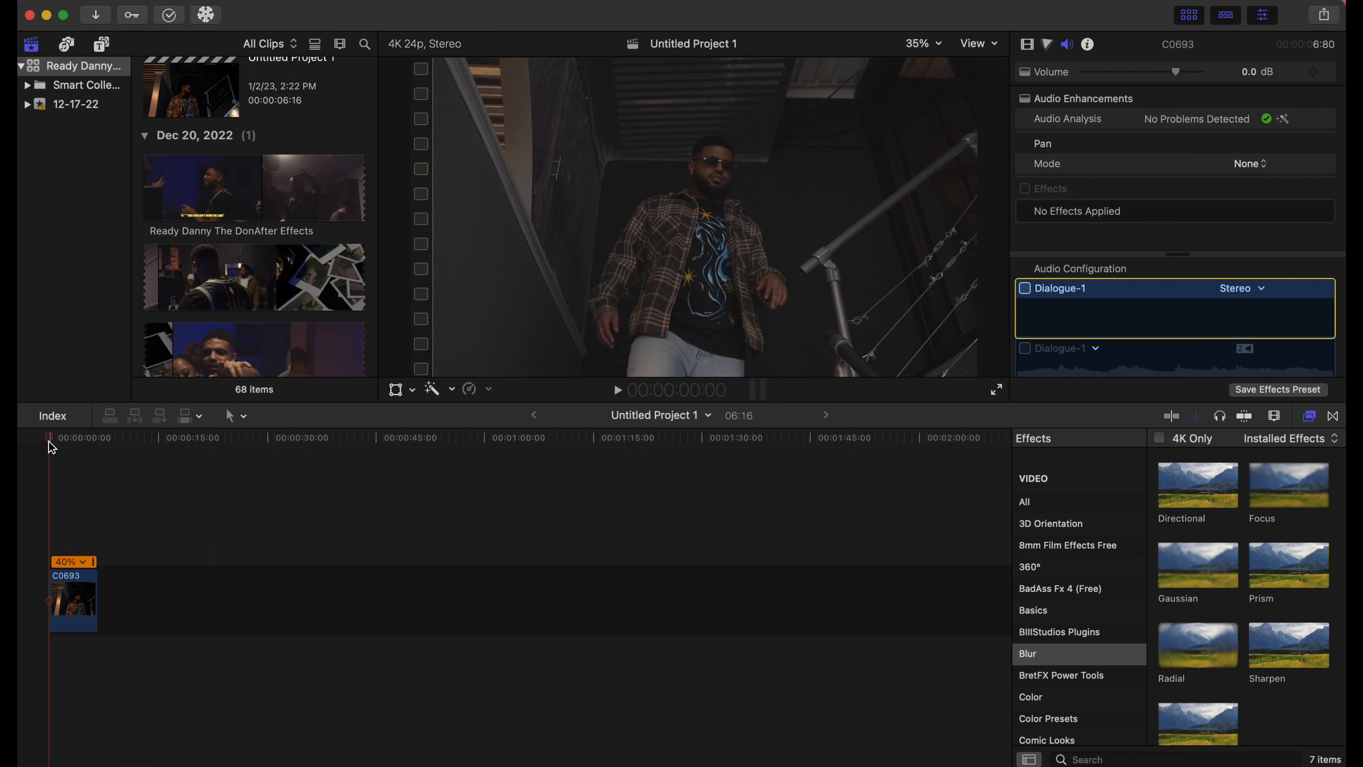
pyautogui.click(1041, 633)
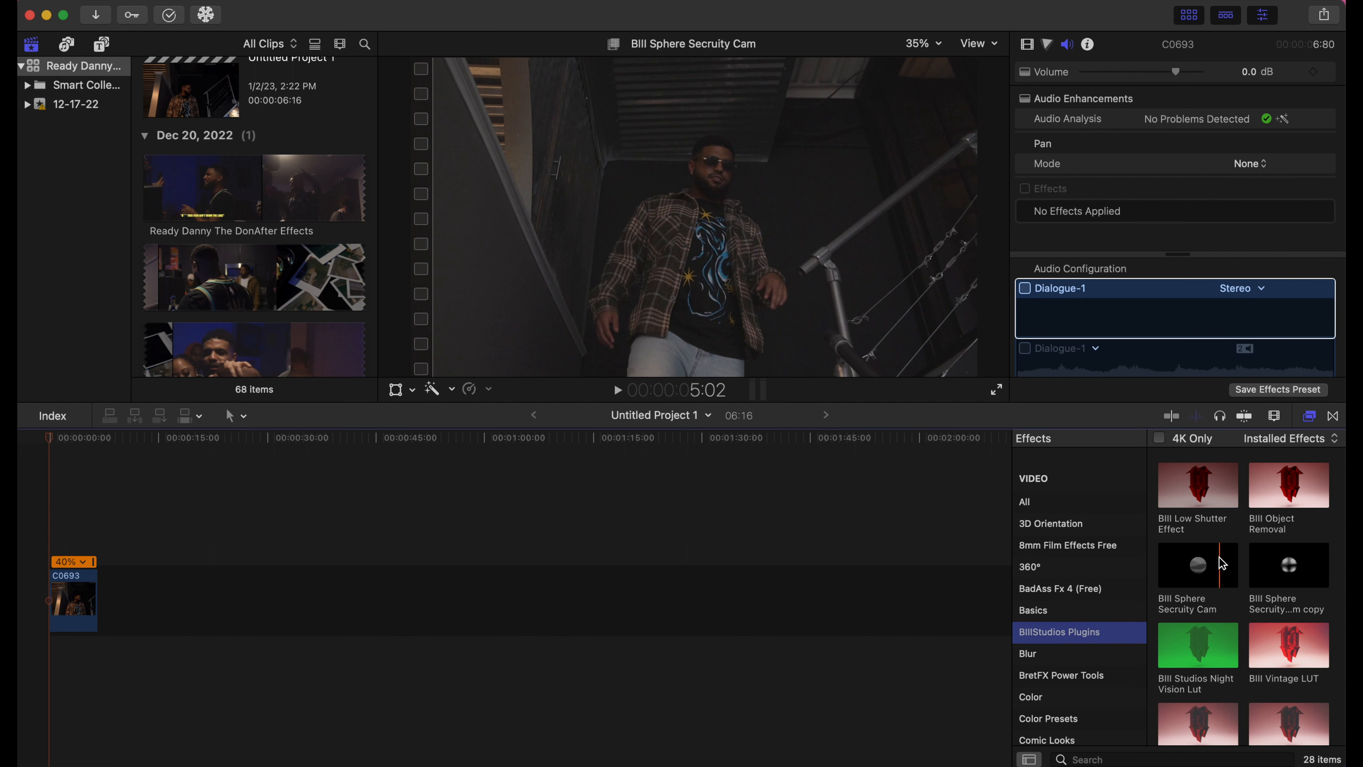
pyautogui.scroll(-5, 1226, 586)
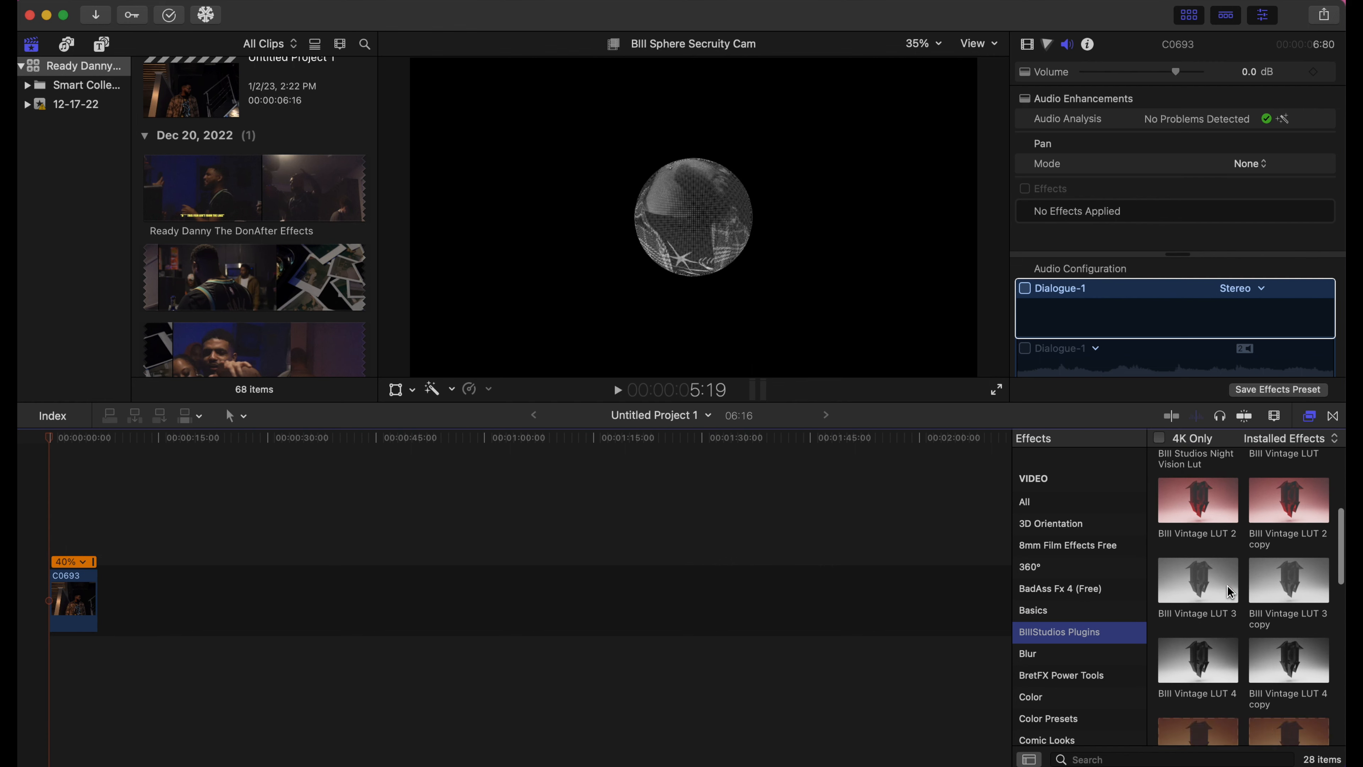
pyautogui.scroll(-8, 1229, 587)
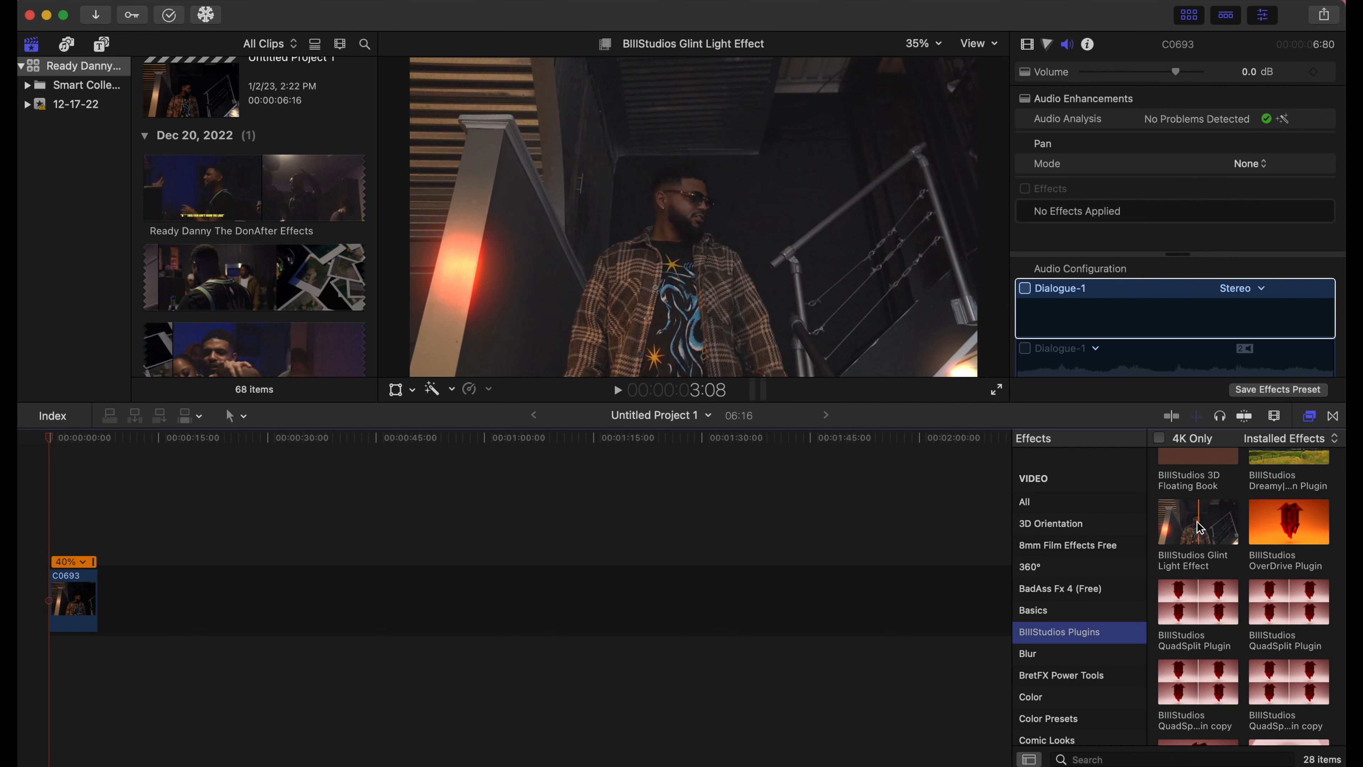
pyautogui.moveTo(1200, 529); pyautogui.dragTo(63, 606)
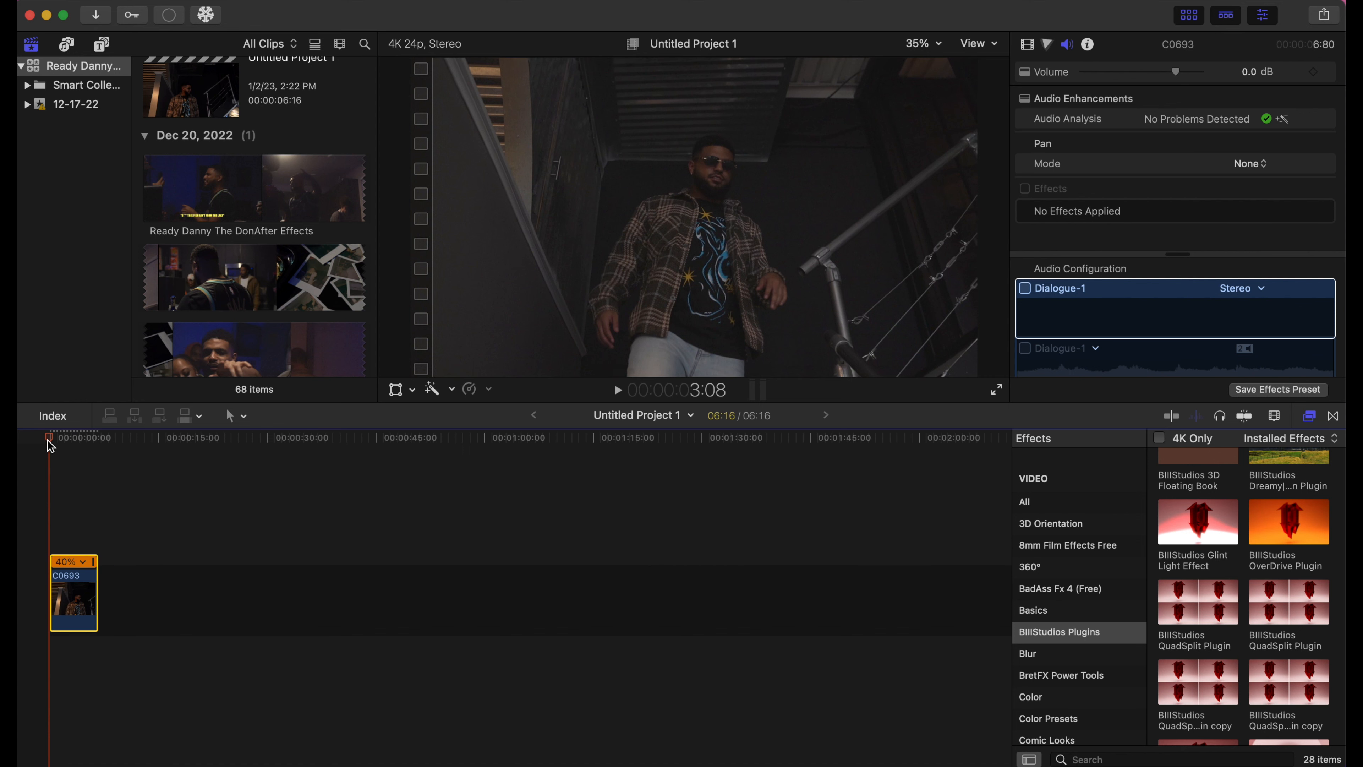
# - Scrub through the clip to preview the glint, and toggle the Glint Light Effect off and on to compare
pyautogui.moveTo(47, 439); pyautogui.dragTo(77, 452)
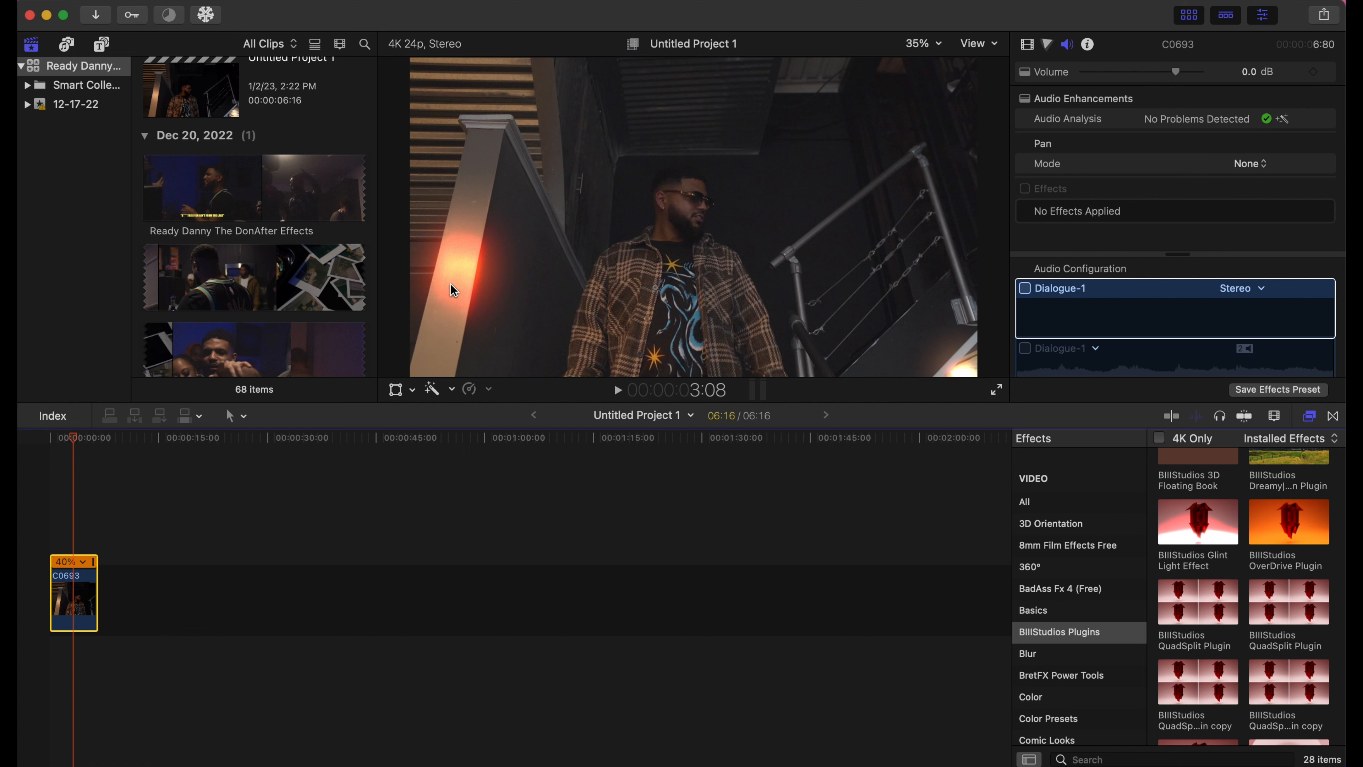
pyautogui.moveTo(74, 437); pyautogui.dragTo(95, 441)
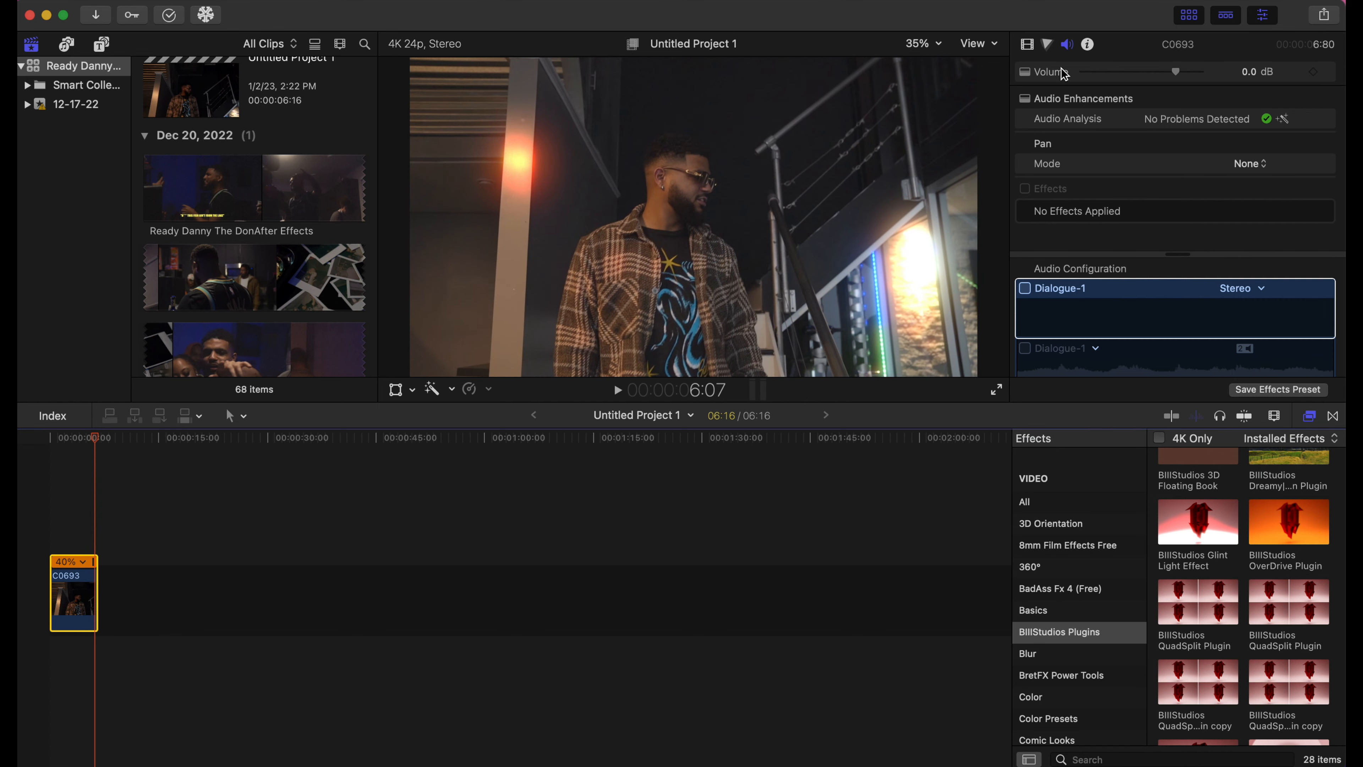
pyautogui.click(1043, 317)
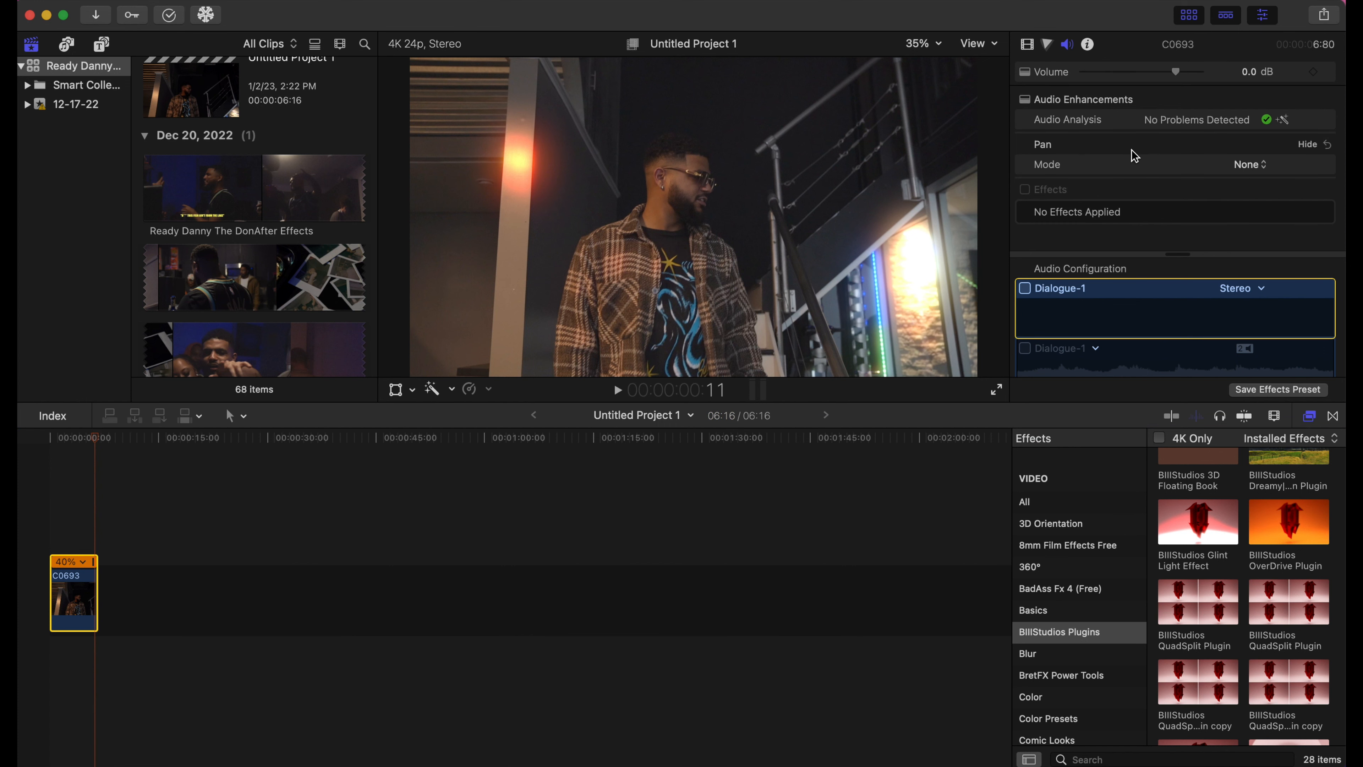
pyautogui.click(1027, 46)
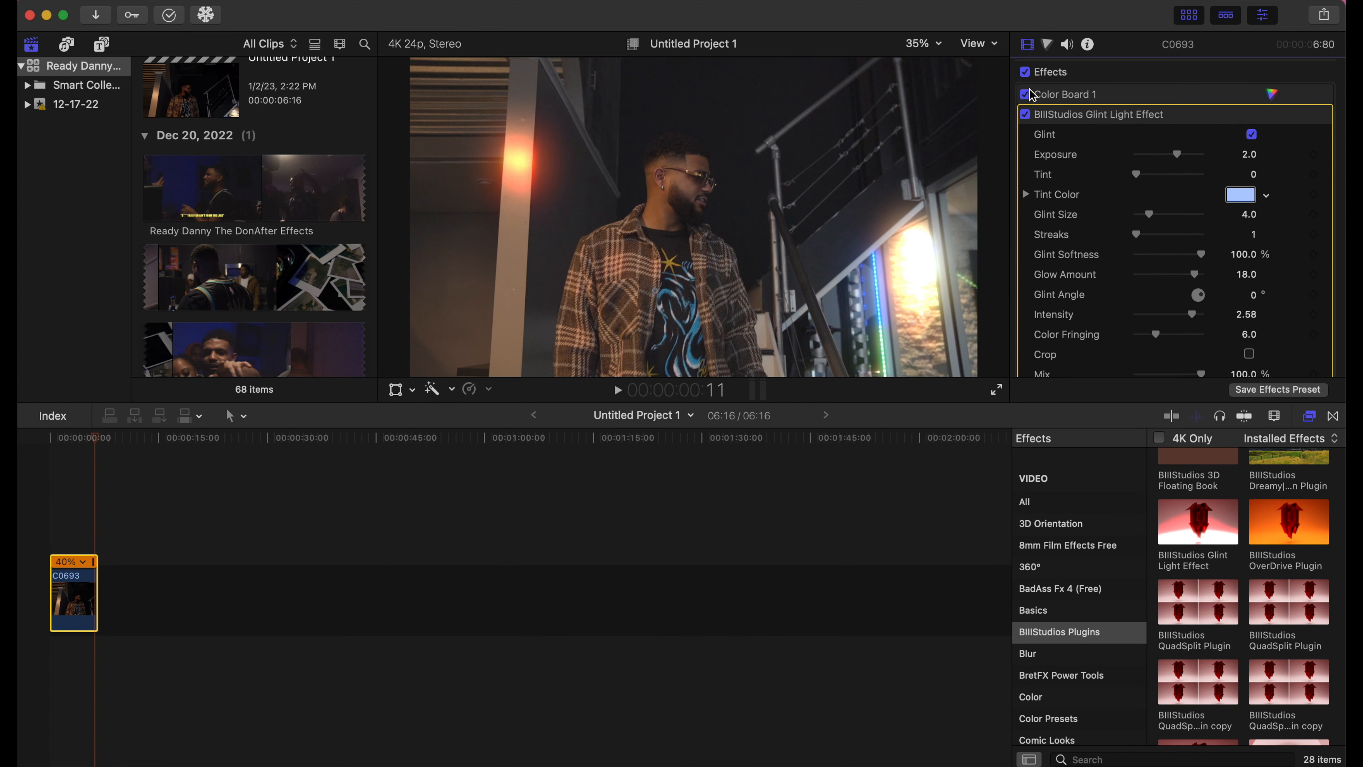
pyautogui.click(1026, 115)
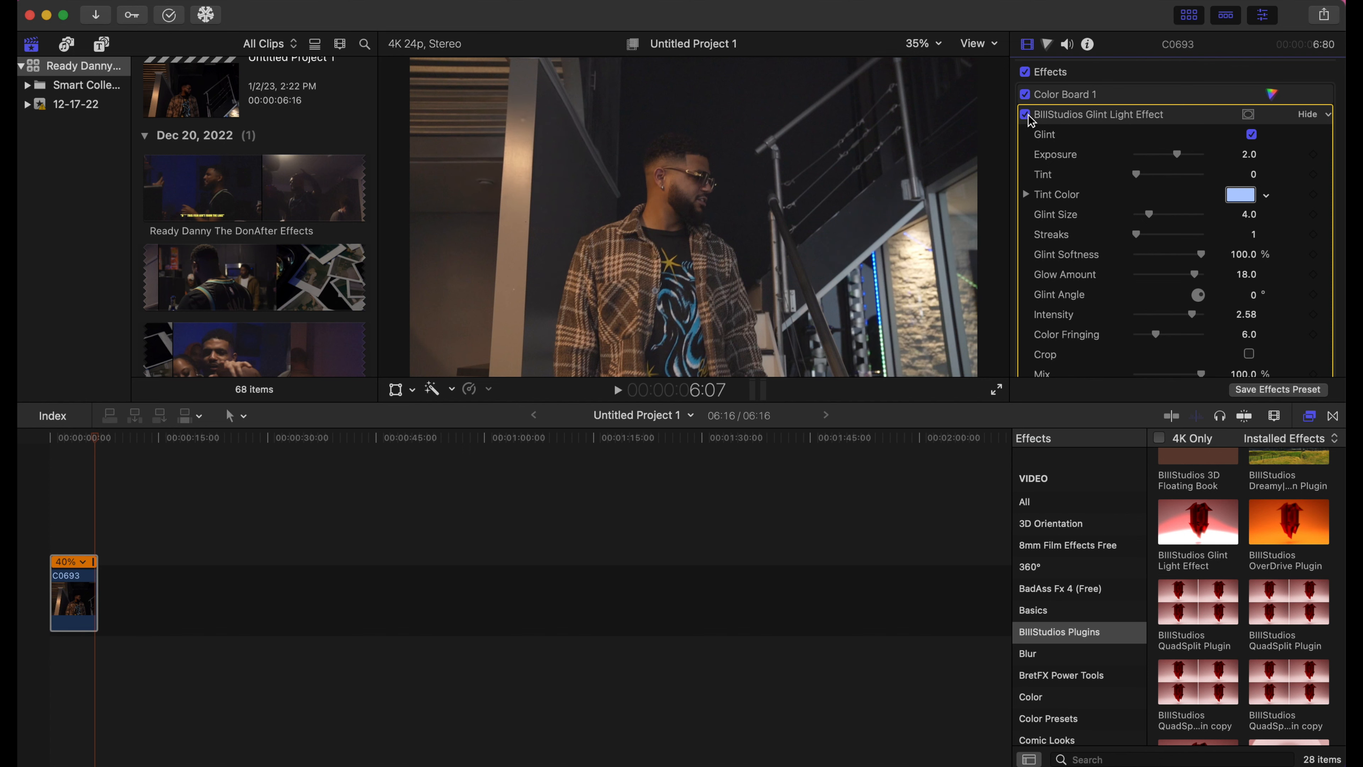
pyautogui.click(1026, 115)
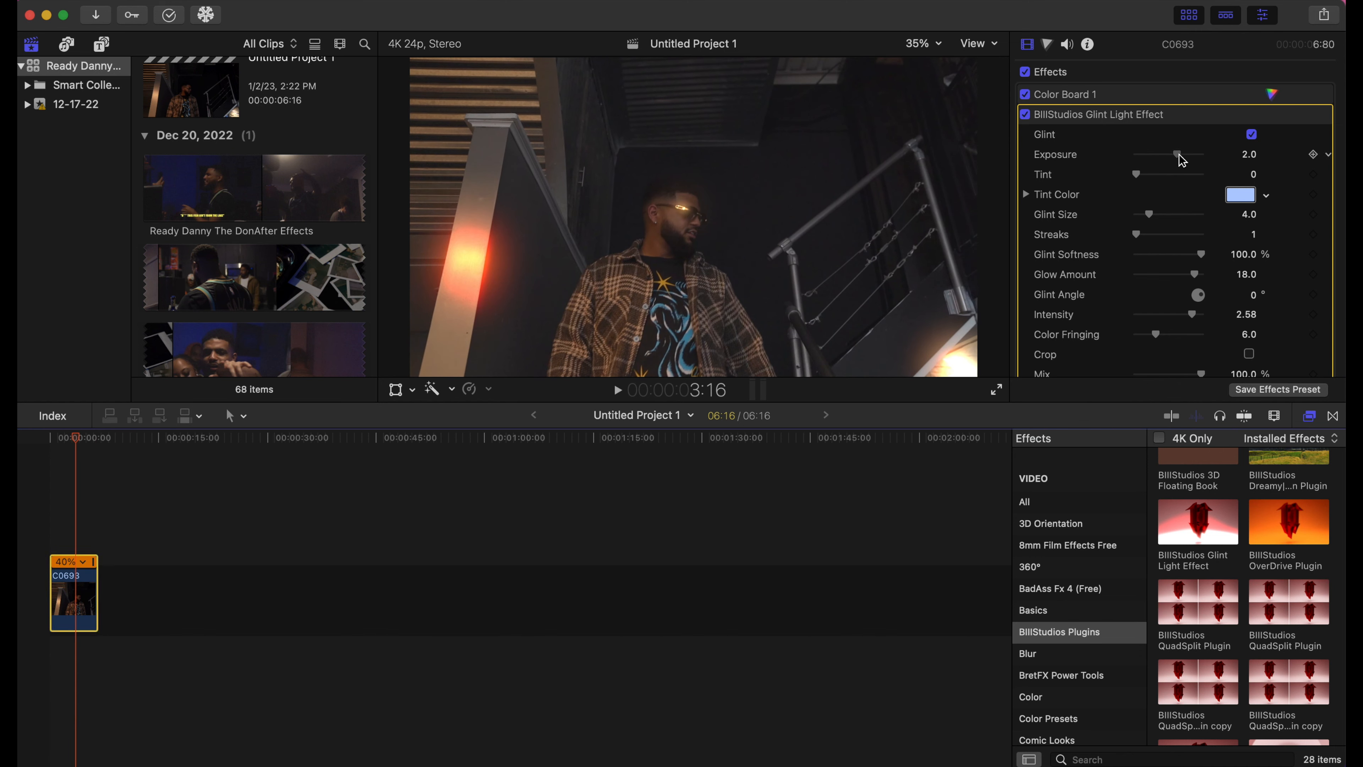
# - Set the glint Exposure to 3.0 and Glint Size to 3.0, then play the clip
pyautogui.moveTo(1181, 156); pyautogui.dragTo(1184, 156)
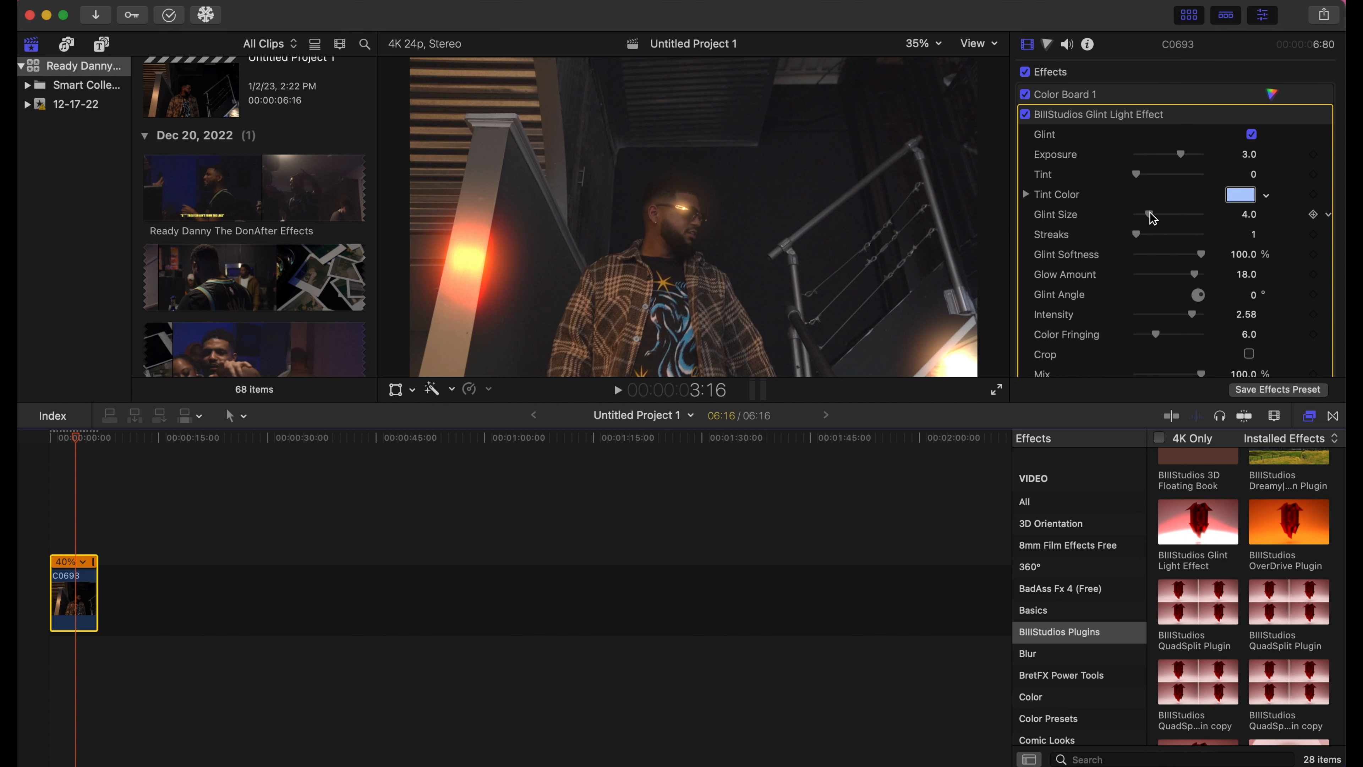
pyautogui.moveTo(1153, 218); pyautogui.dragTo(1149, 219)
pyautogui.press('space')
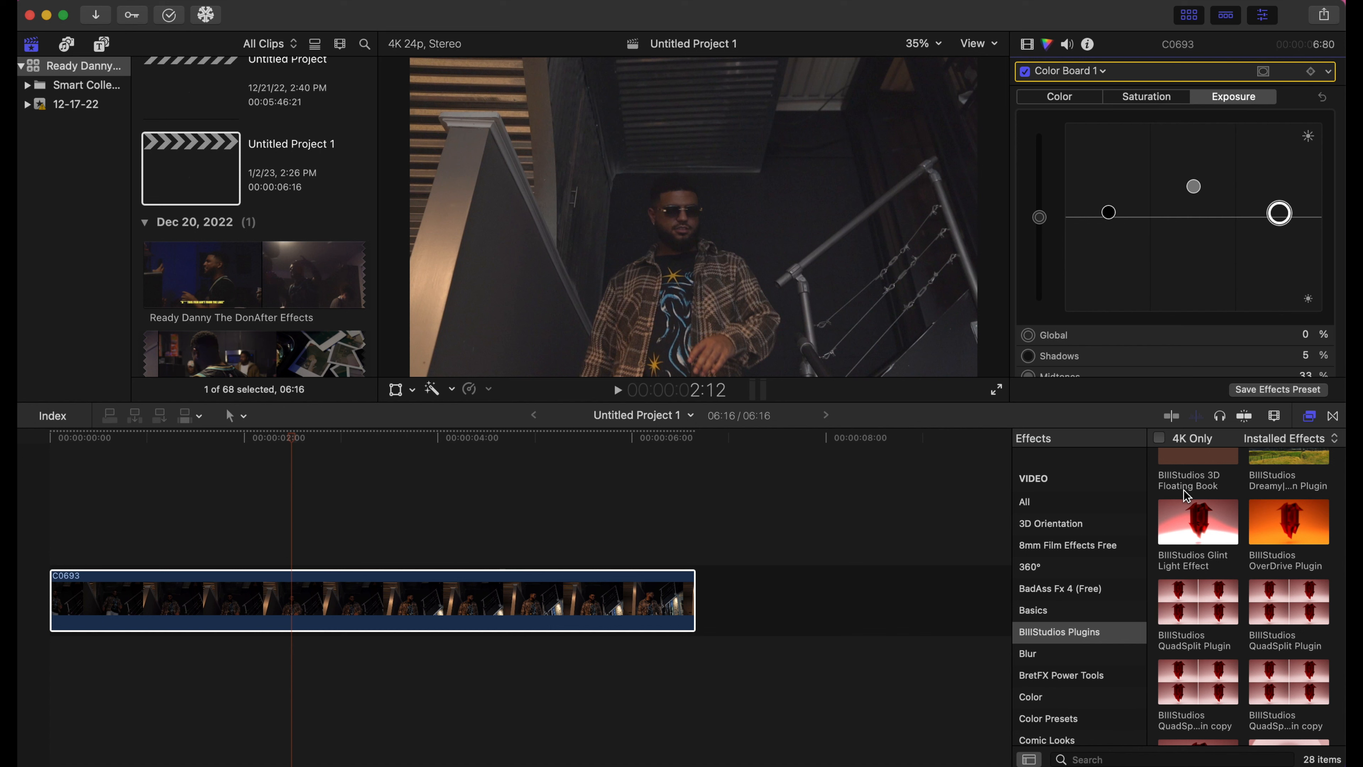
# - Apply the Sphere Security Cam effect to clip C0693 and return to its first frame
pyautogui.scroll(10, 1204, 556)
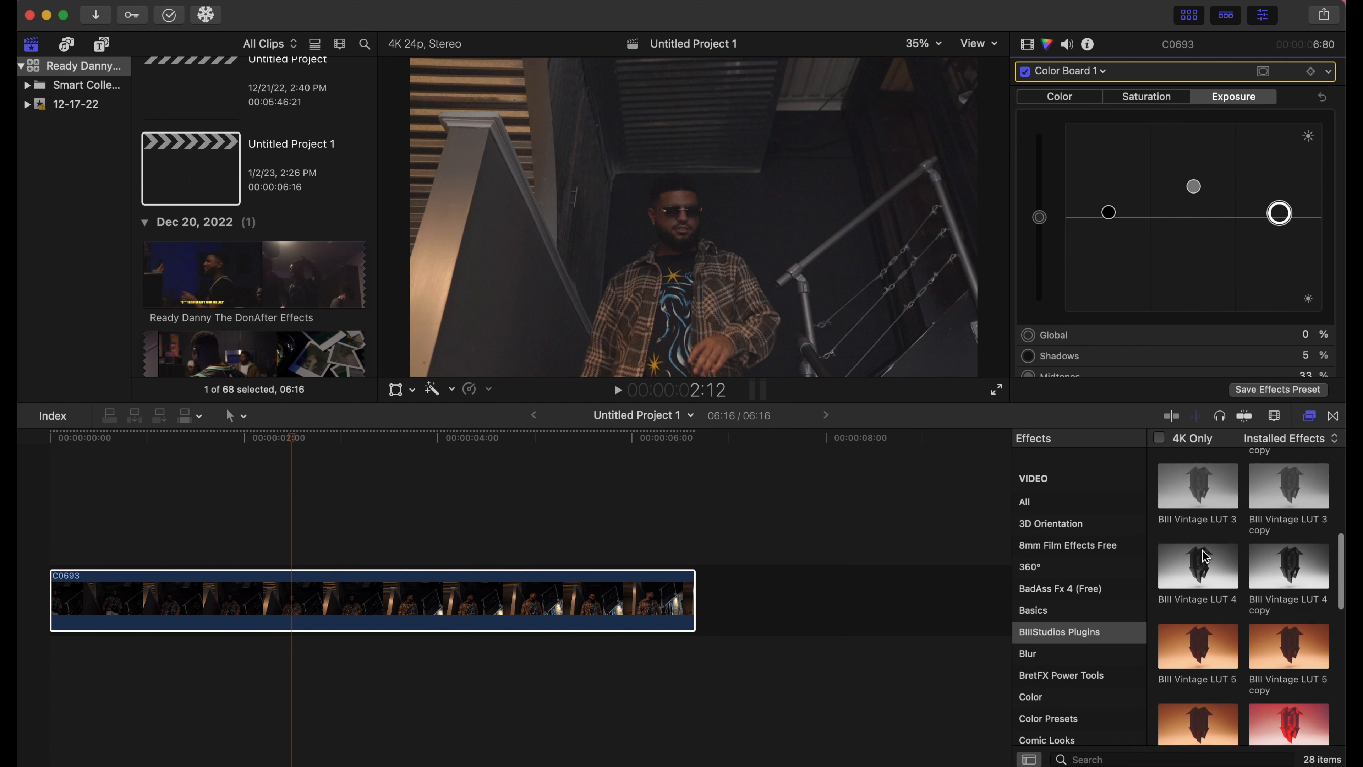
pyautogui.scroll(3, 1205, 556)
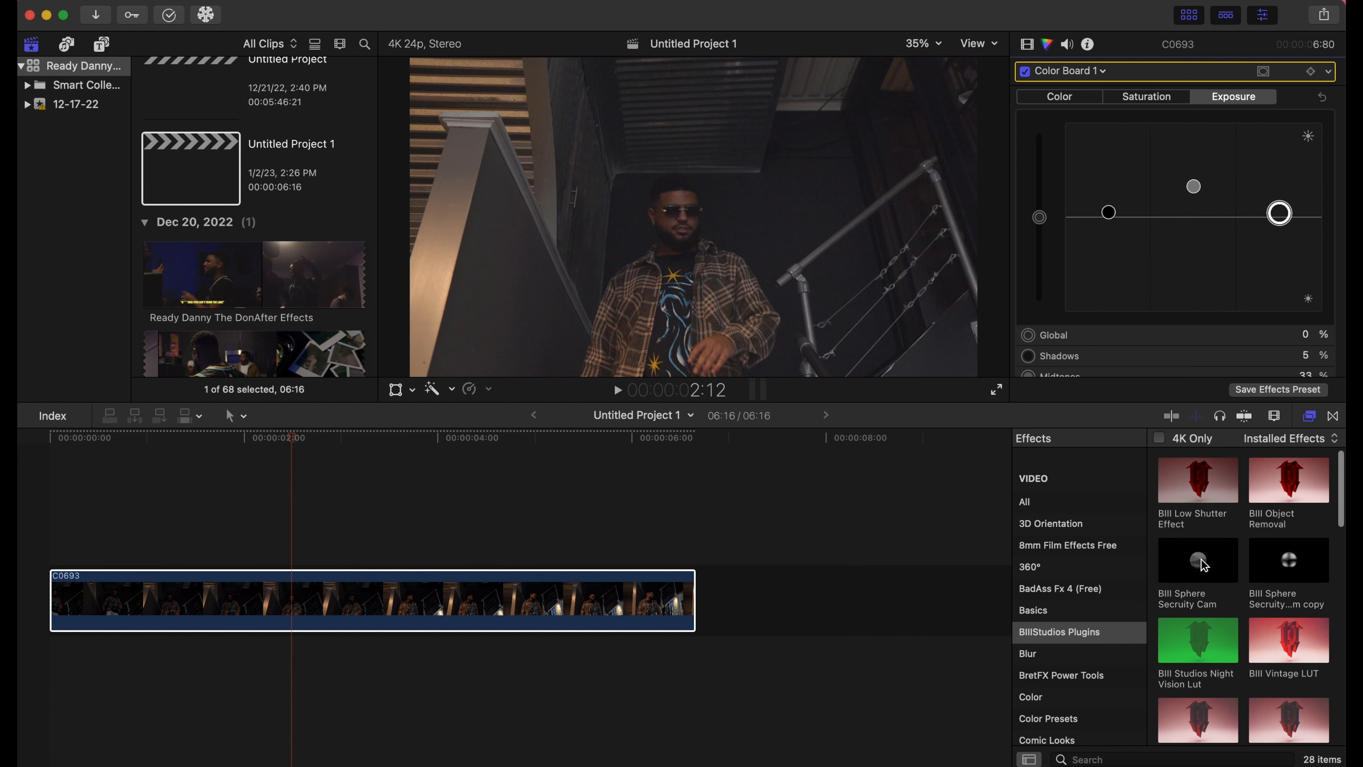
pyautogui.moveTo(1206, 563); pyautogui.dragTo(536, 609)
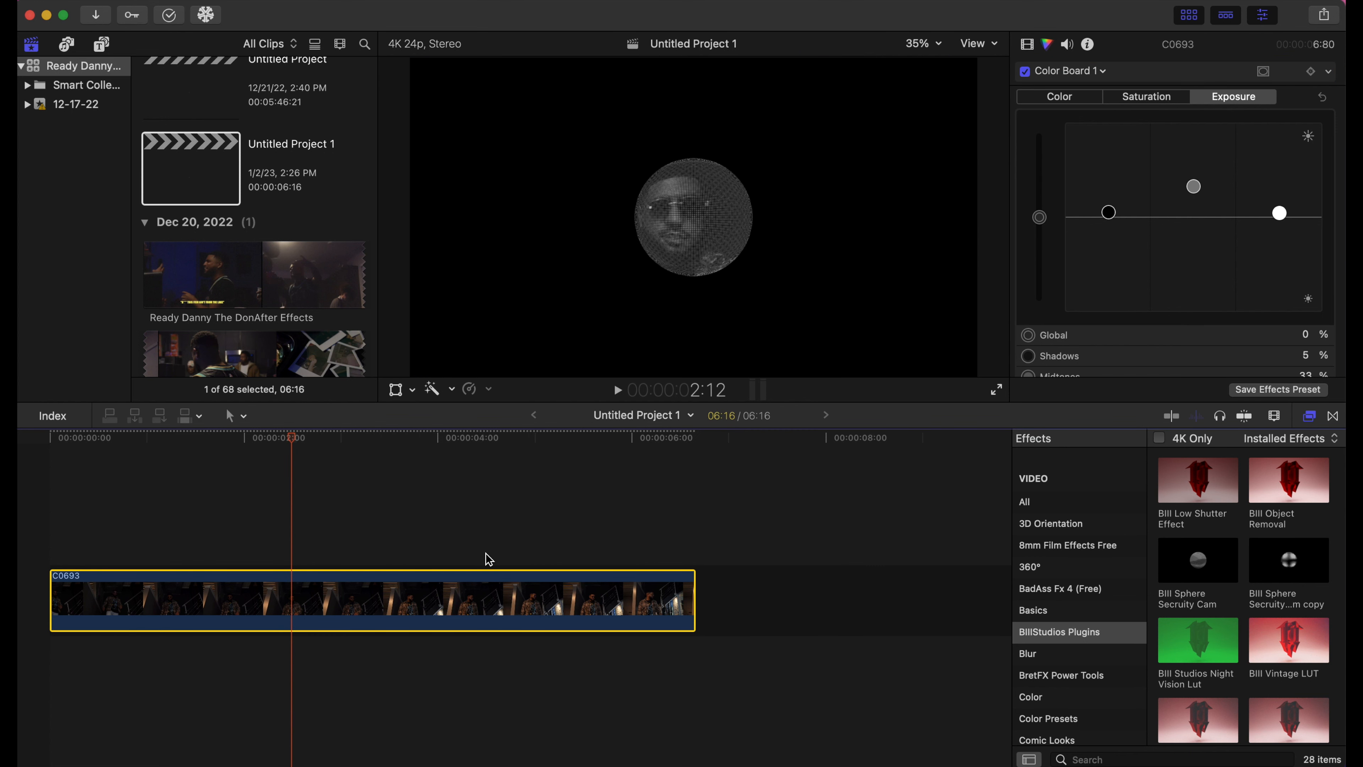
pyautogui.moveTo(297, 445); pyautogui.dragTo(30, 606)
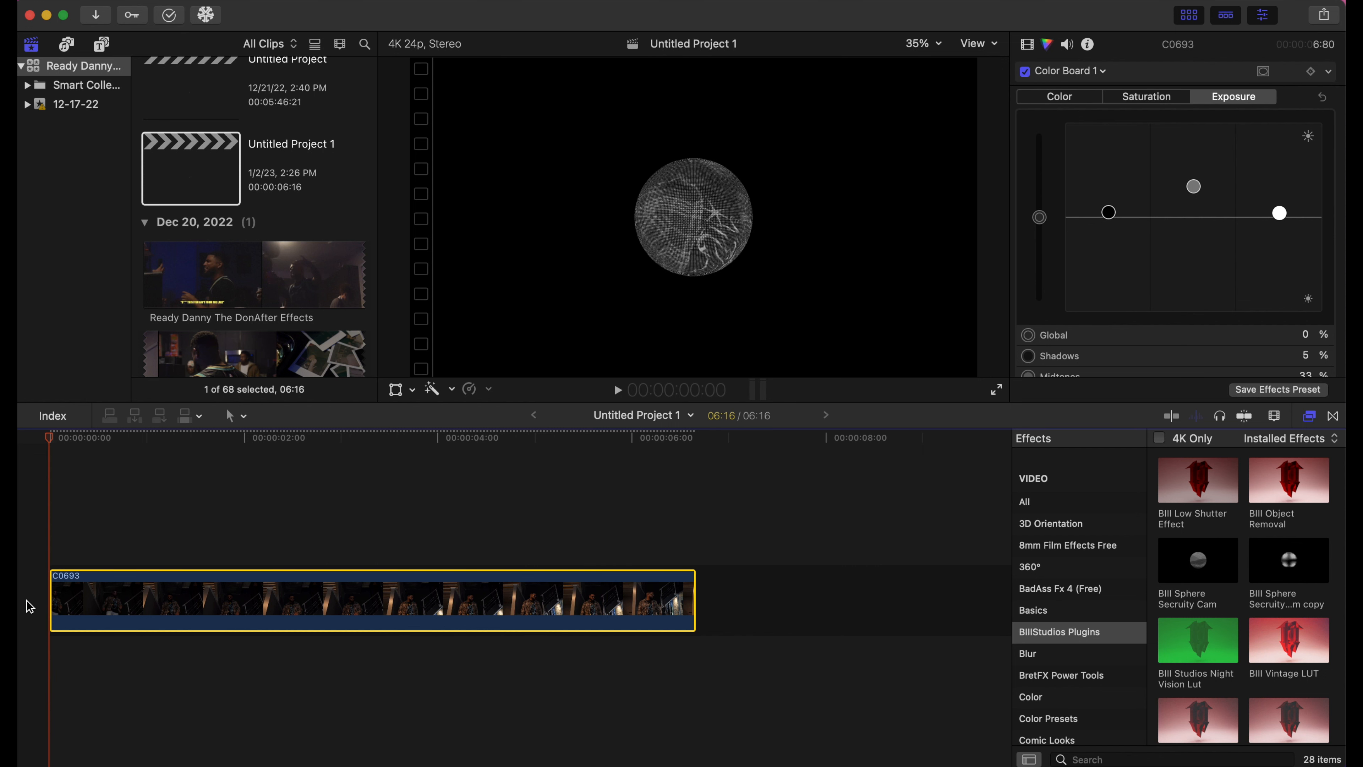
# - Turn off halftone, enlarge the sphere Radius, shift Center X, and raise Center Y to about 0.97
pyautogui.click(1029, 57)
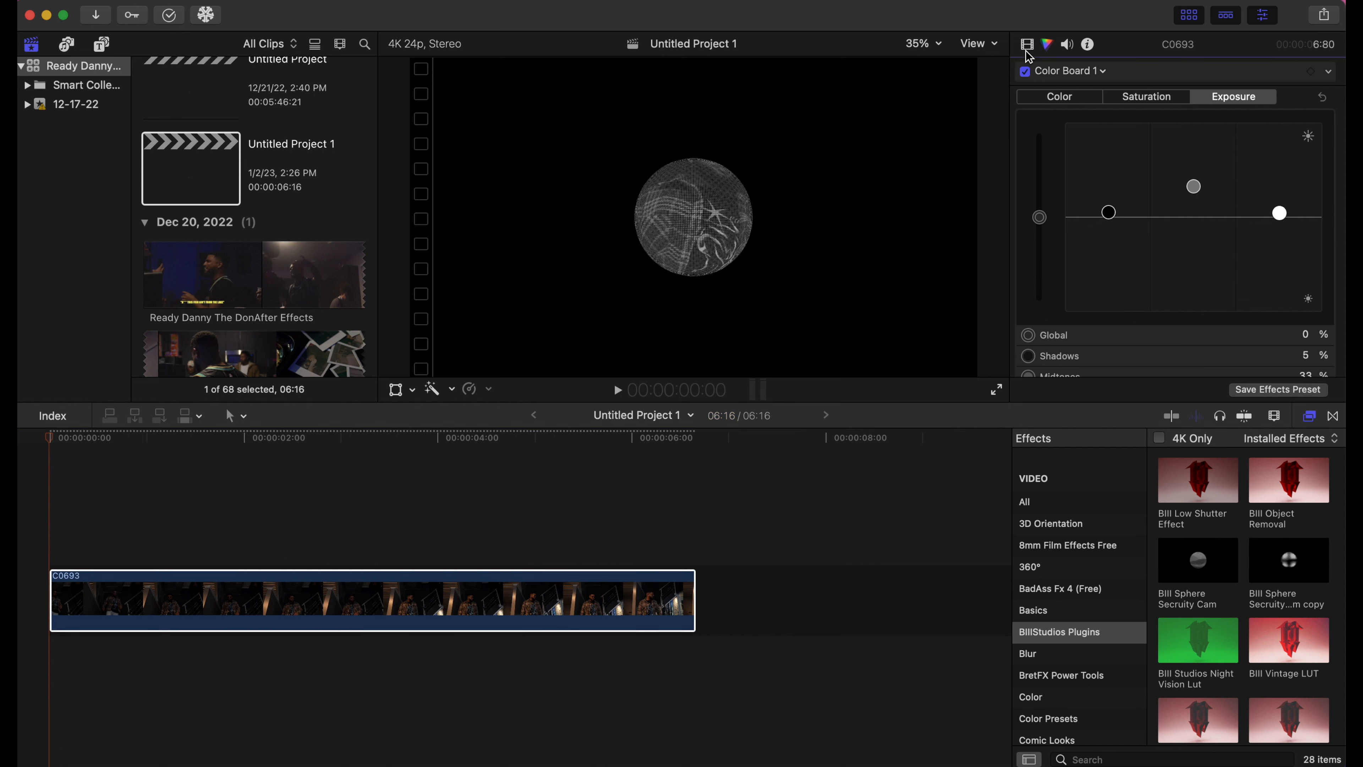
pyautogui.click(1027, 45)
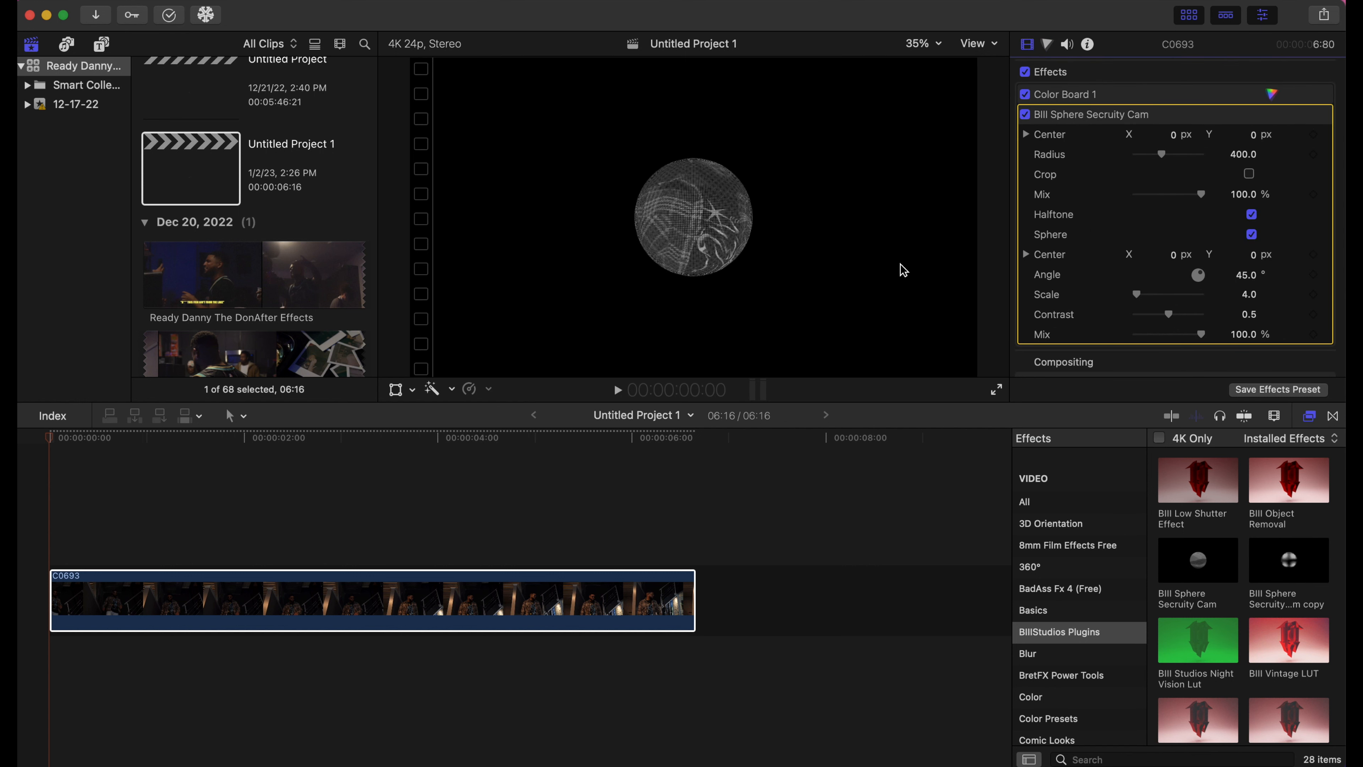
pyautogui.click(1252, 214)
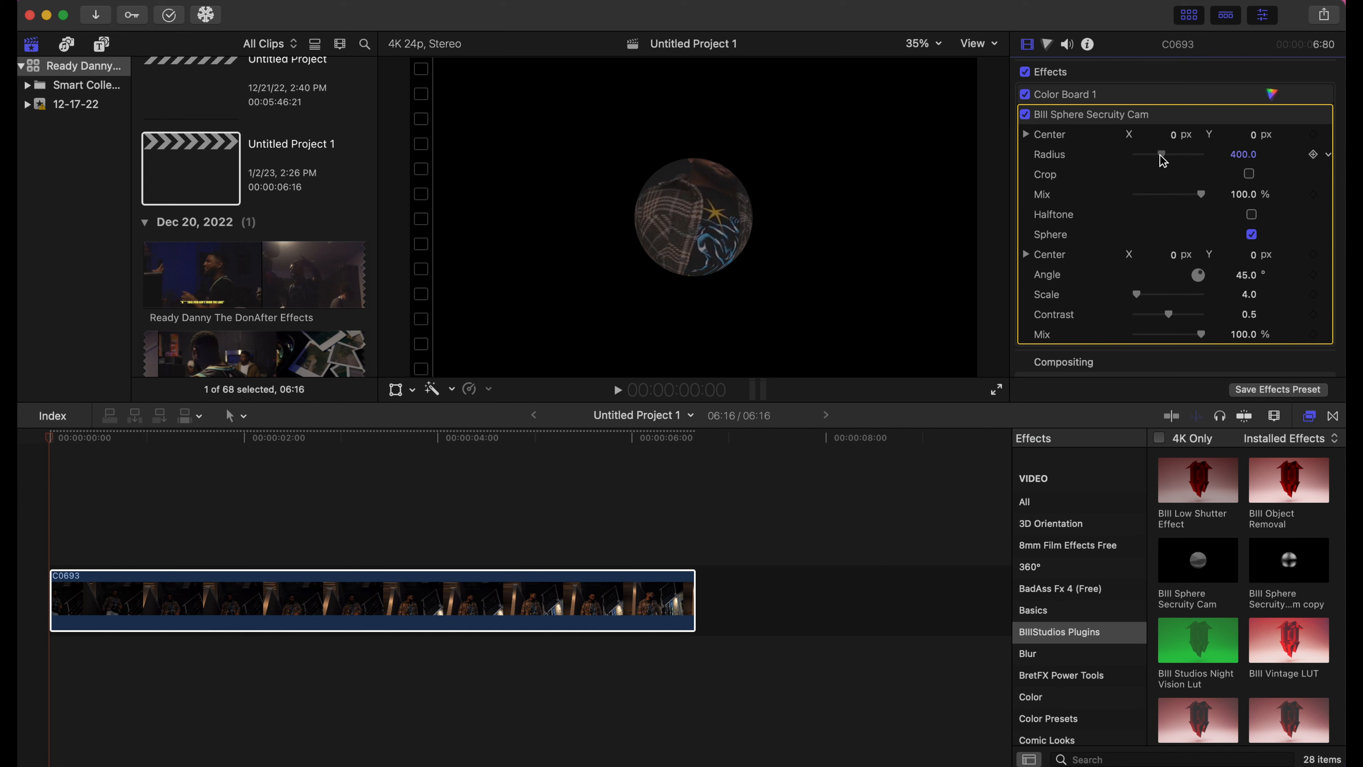
pyautogui.moveTo(1160, 155); pyautogui.dragTo(1205, 191)
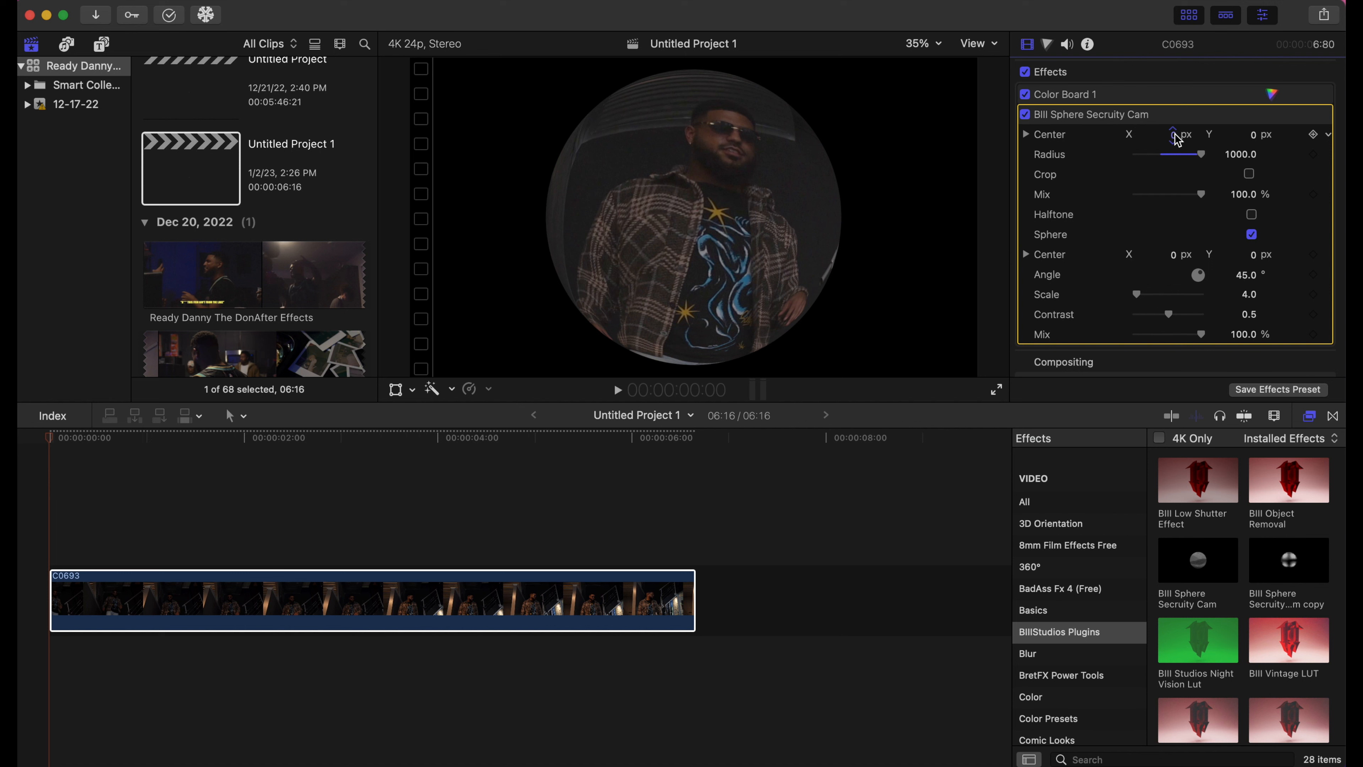
pyautogui.moveTo(1176, 138)
pyautogui.mouseDown()
pyautogui.moveTo(1154, 140)
pyautogui.moveTo(1167, 137)
pyautogui.mouseUp()
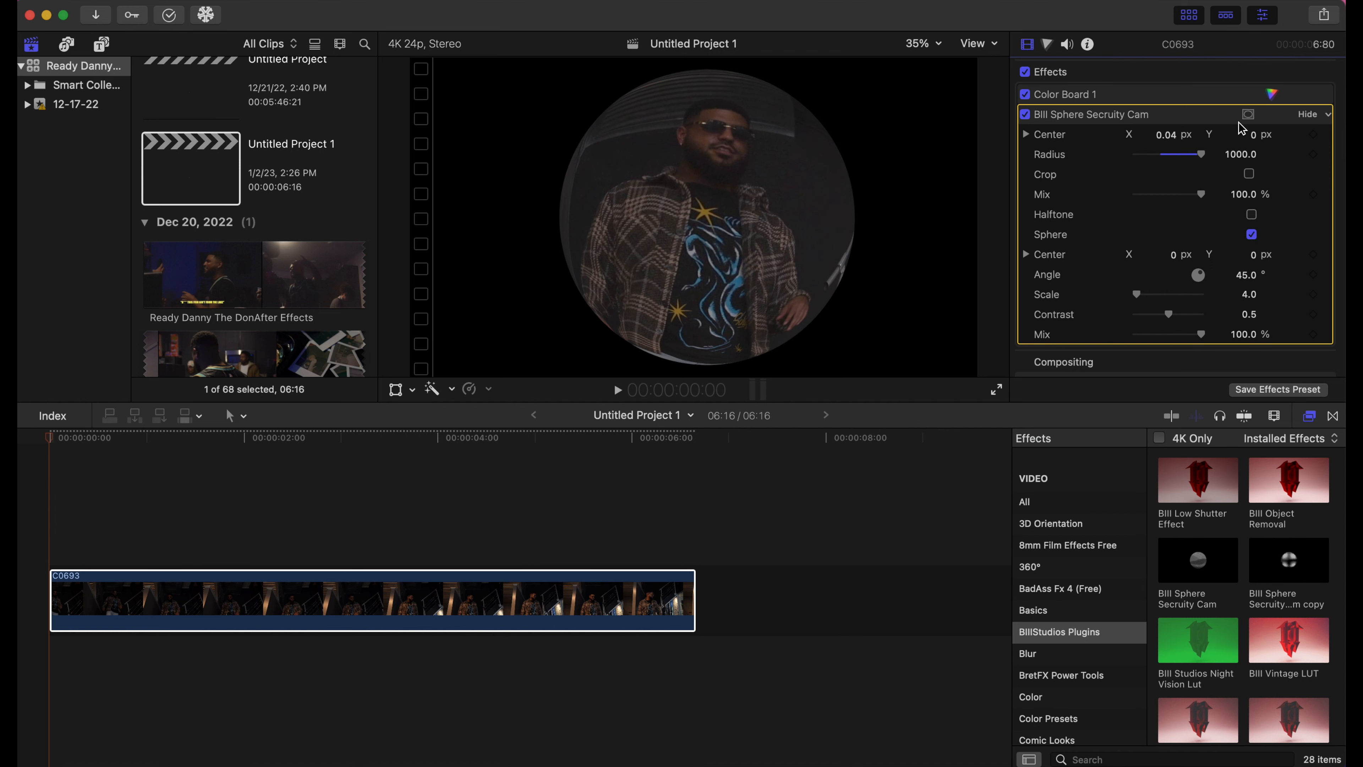
pyautogui.click(1257, 140)
pyautogui.moveTo(1256, 140); pyautogui.dragTo(1256, 121)
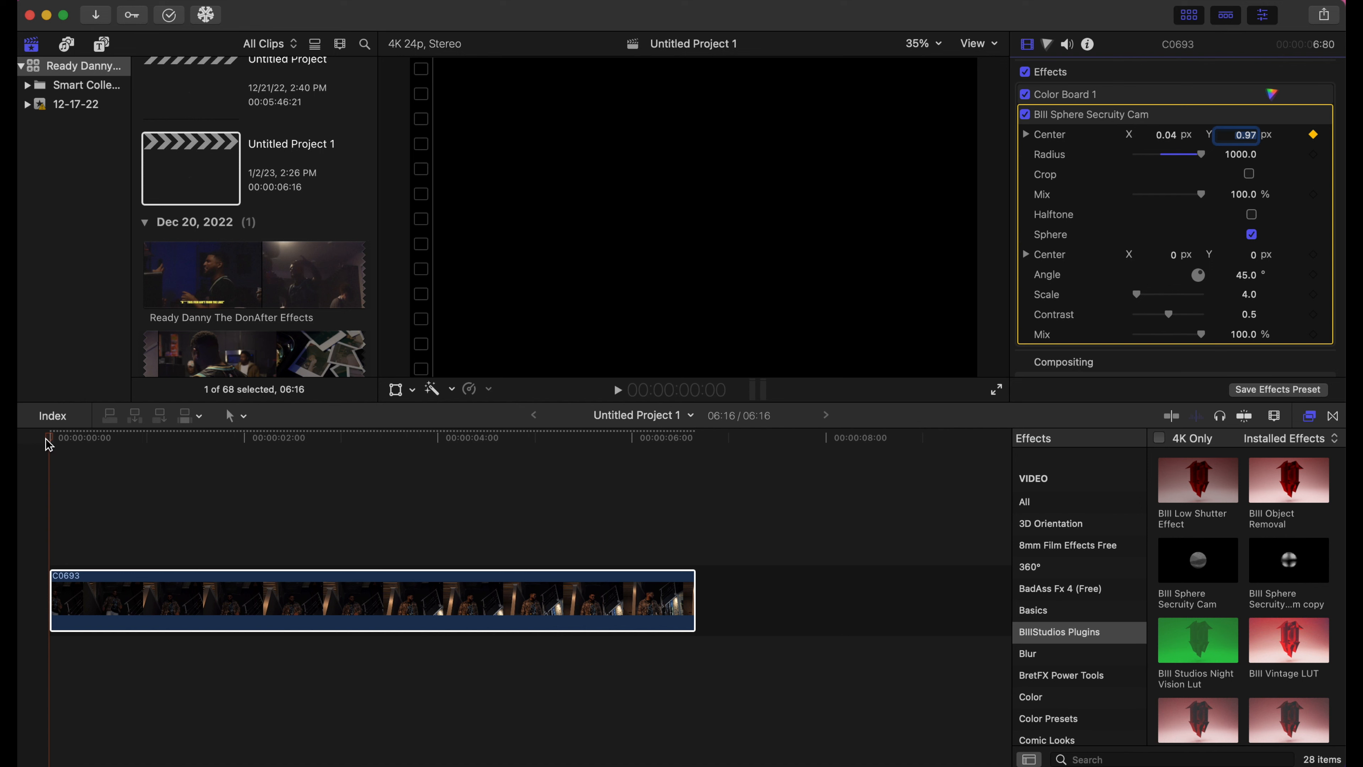
# - Later in the clip, lower the sphere Center Y to bring it into view, then play the animation from the start
pyautogui.moveTo(49, 444); pyautogui.dragTo(321, 455)
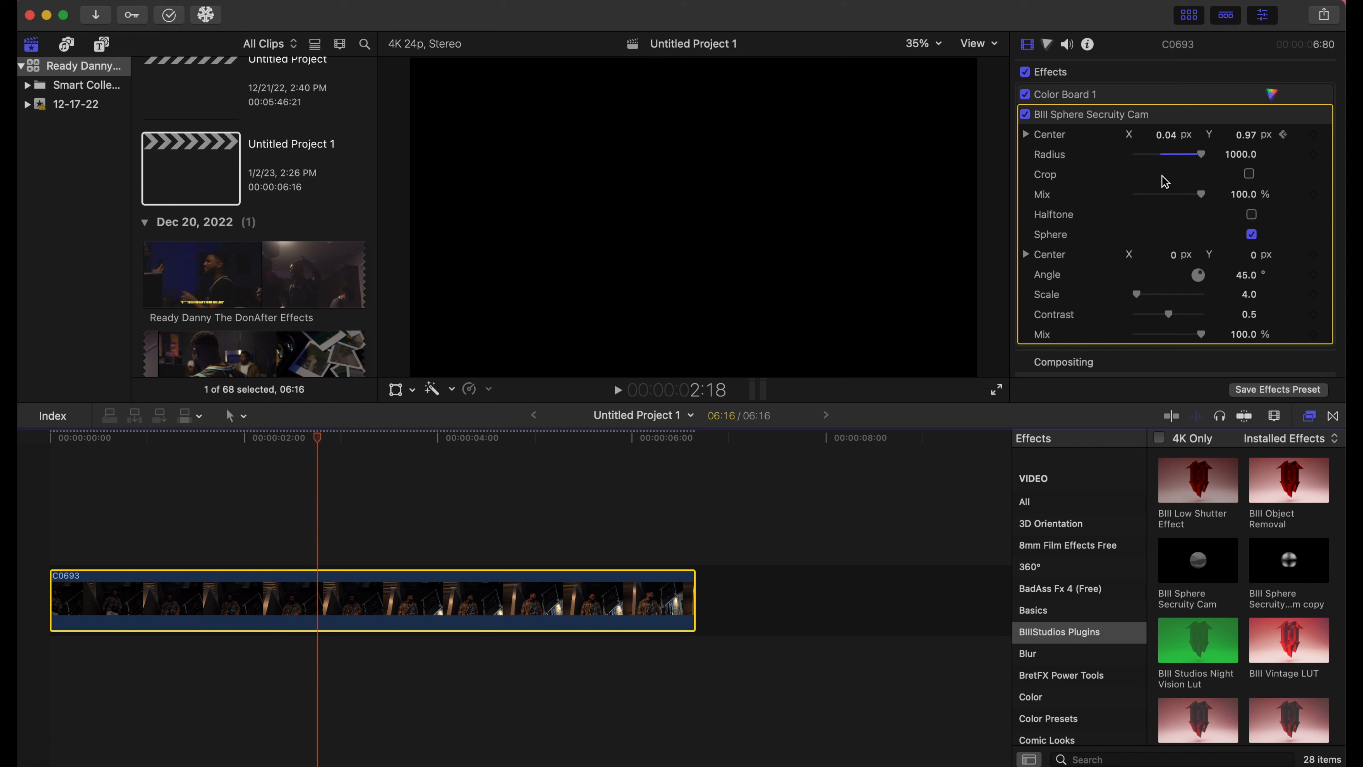
pyautogui.moveTo(1300, 152)
pyautogui.moveTo(1246, 141); pyautogui.dragTo(1246, 168)
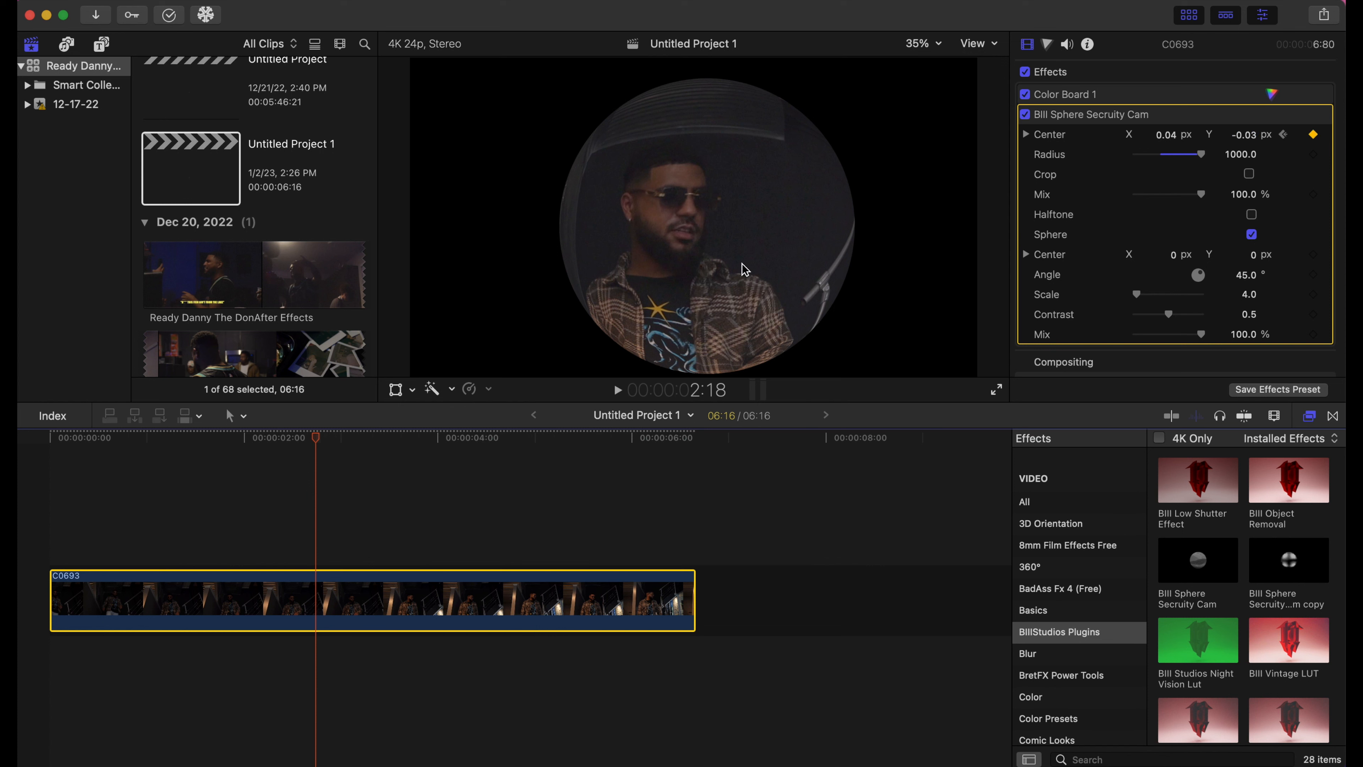
pyautogui.press('Home')
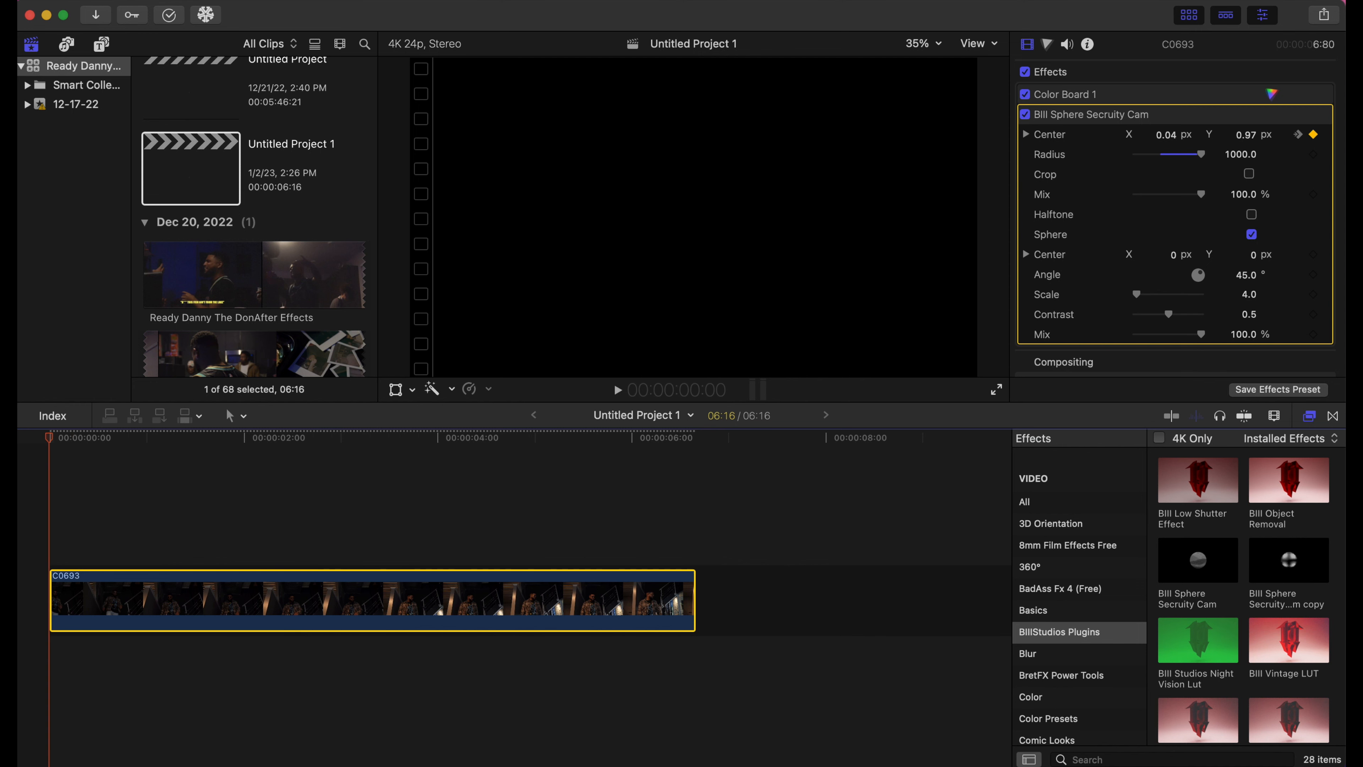
pyautogui.press('space')
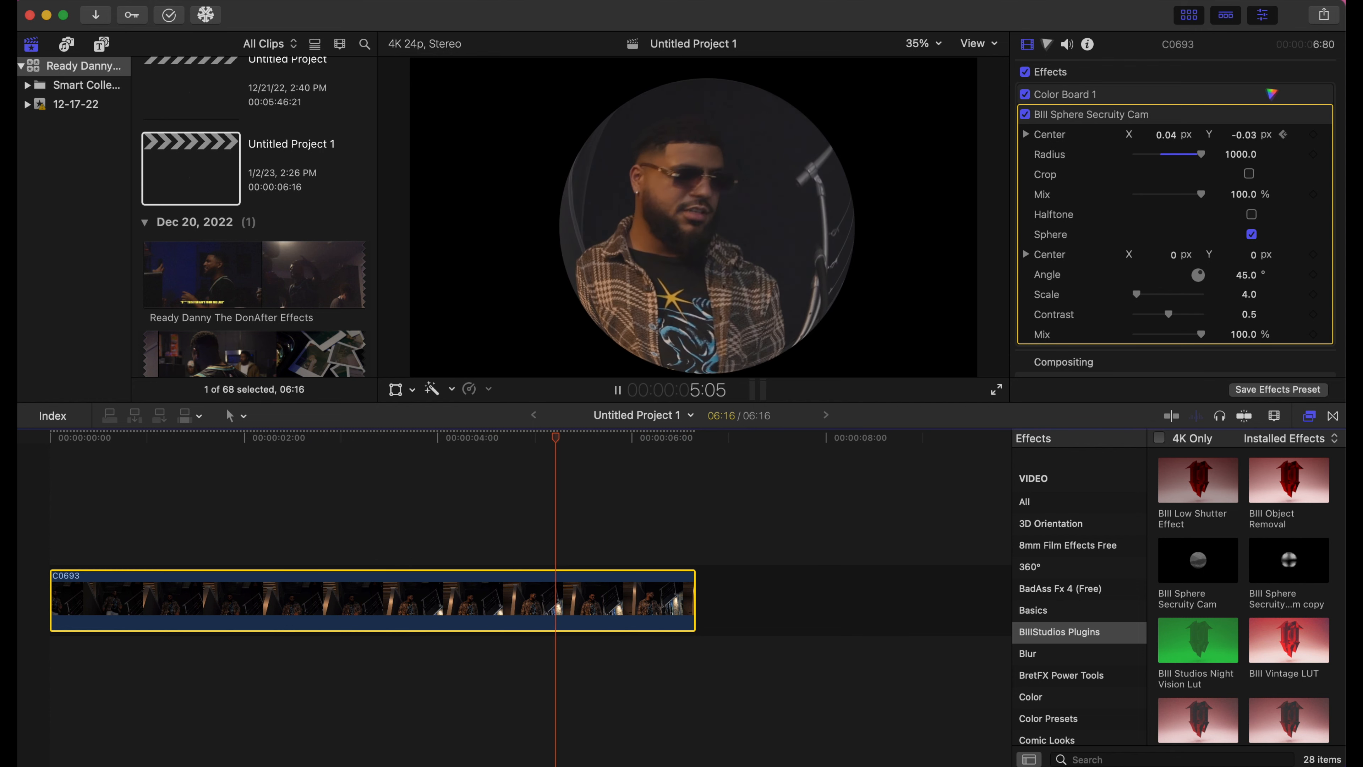
pyautogui.press('space')
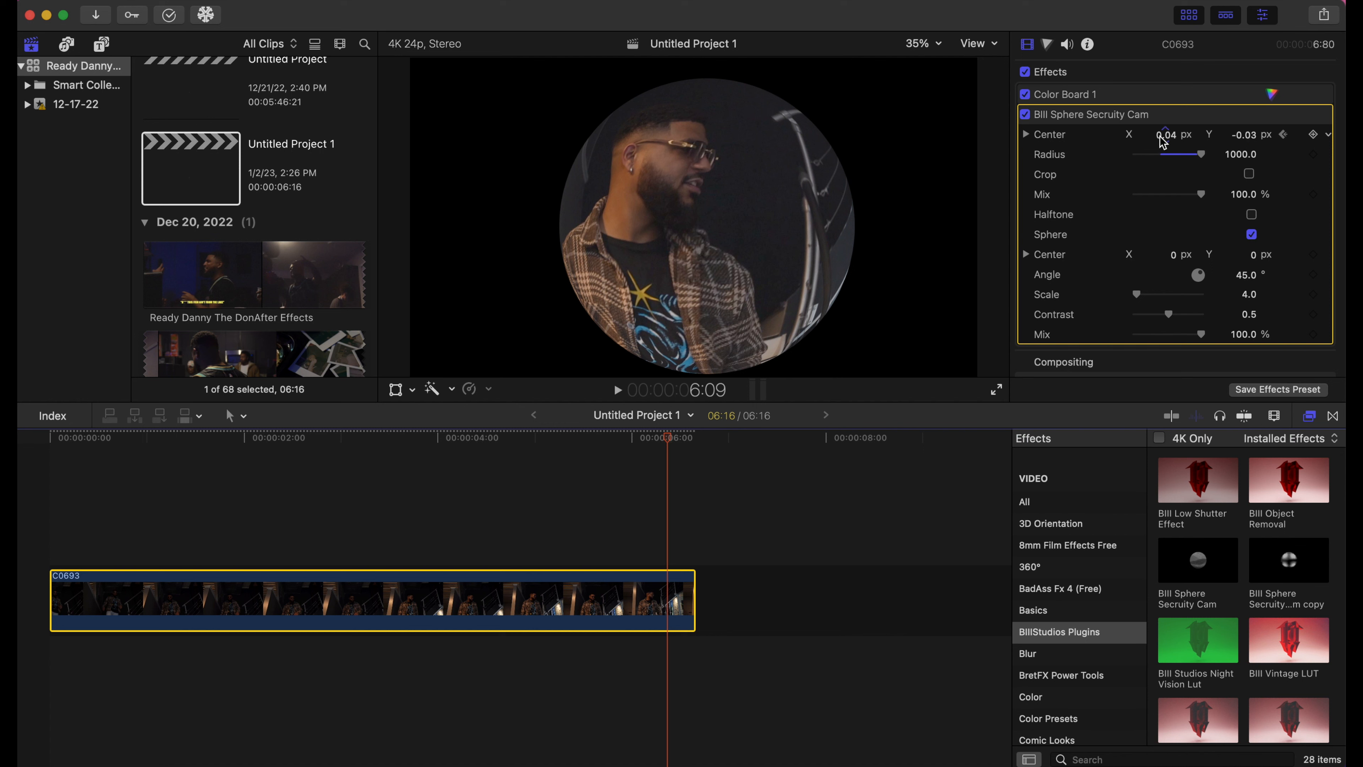
# - Shift the sphere center left, review playback, and lower the effect's Mix to blend with the footage
pyautogui.moveTo(1163, 139)
pyautogui.mouseDown()
pyautogui.moveTo(1084, 139)
pyautogui.moveTo(1164, 134)
pyautogui.mouseUp()
pyautogui.moveTo(675, 433); pyautogui.dragTo(67, 521)
pyautogui.press('space')
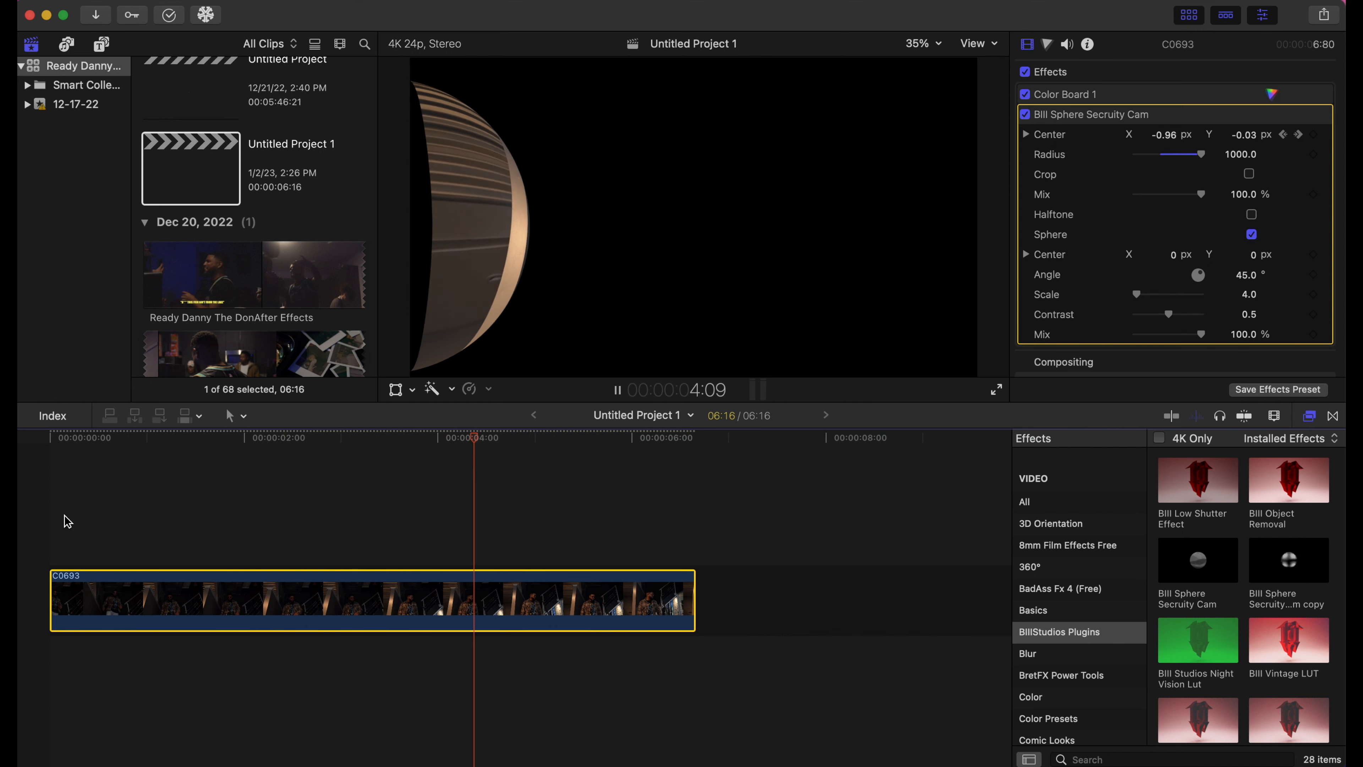
pyautogui.press('space')
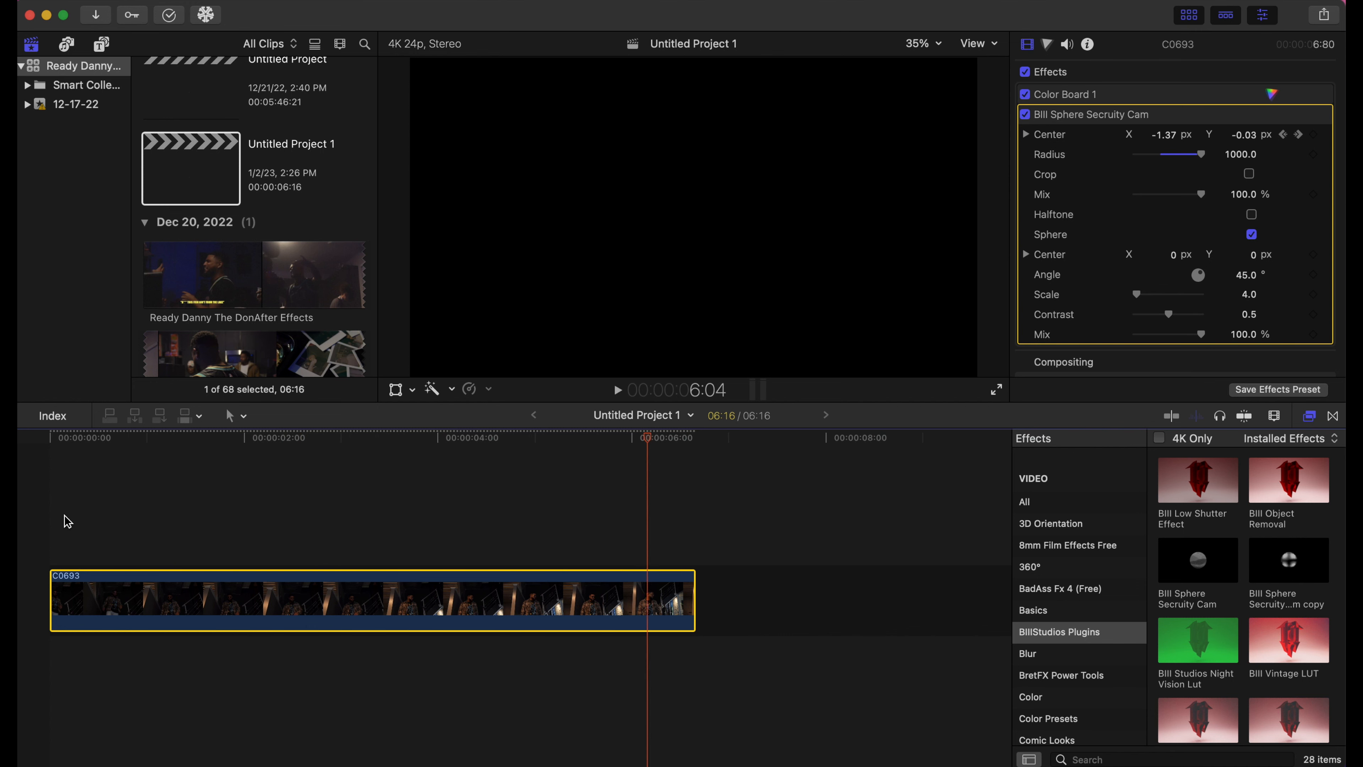
pyautogui.moveTo(647, 438); pyautogui.dragTo(161, 497)
pyautogui.moveTo(1201, 194)
pyautogui.mouseDown()
pyautogui.moveTo(1156, 199)
pyautogui.moveTo(1184, 200)
pyautogui.mouseUp()
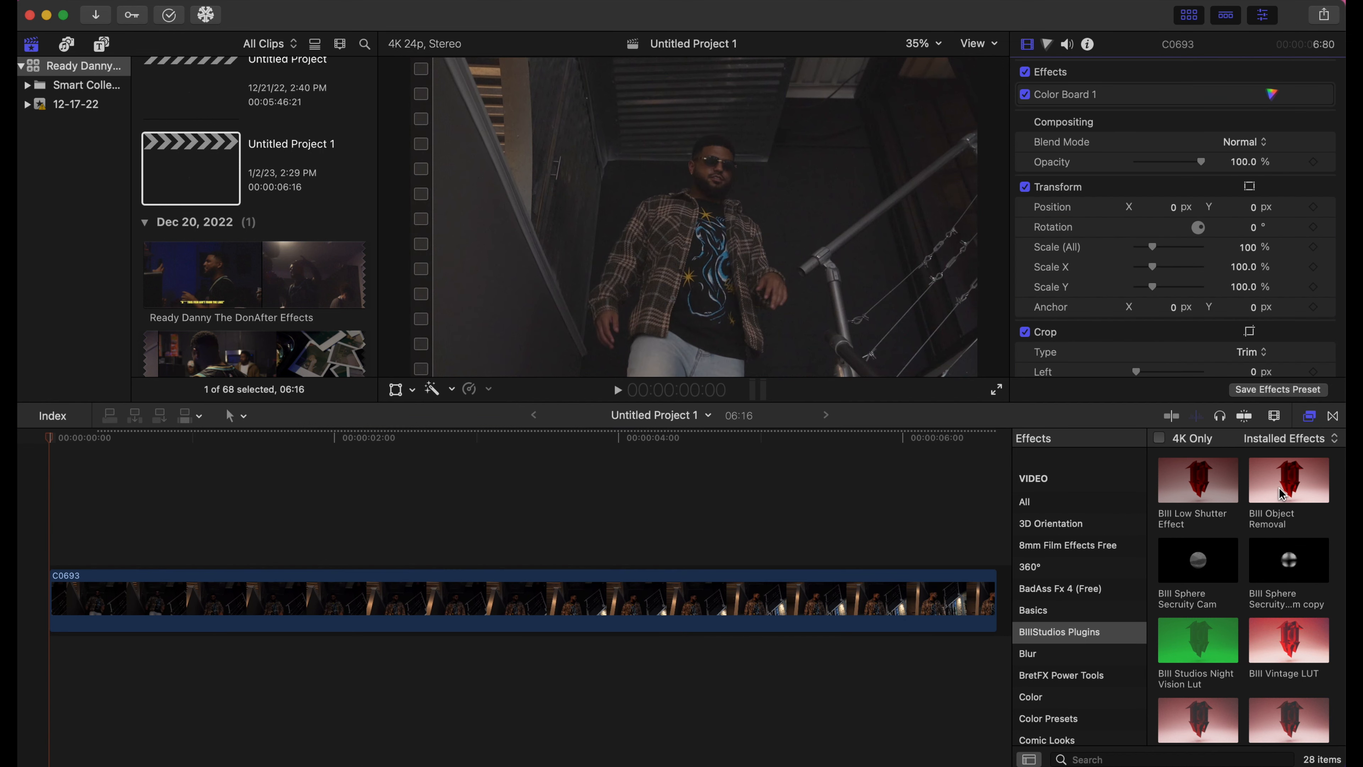
# - Apply the OverDrive Plugin to C0693 with Intensity 4.0 and a starting Mix keyframe at about 5%
pyautogui.scroll(-10, 1180, 639)
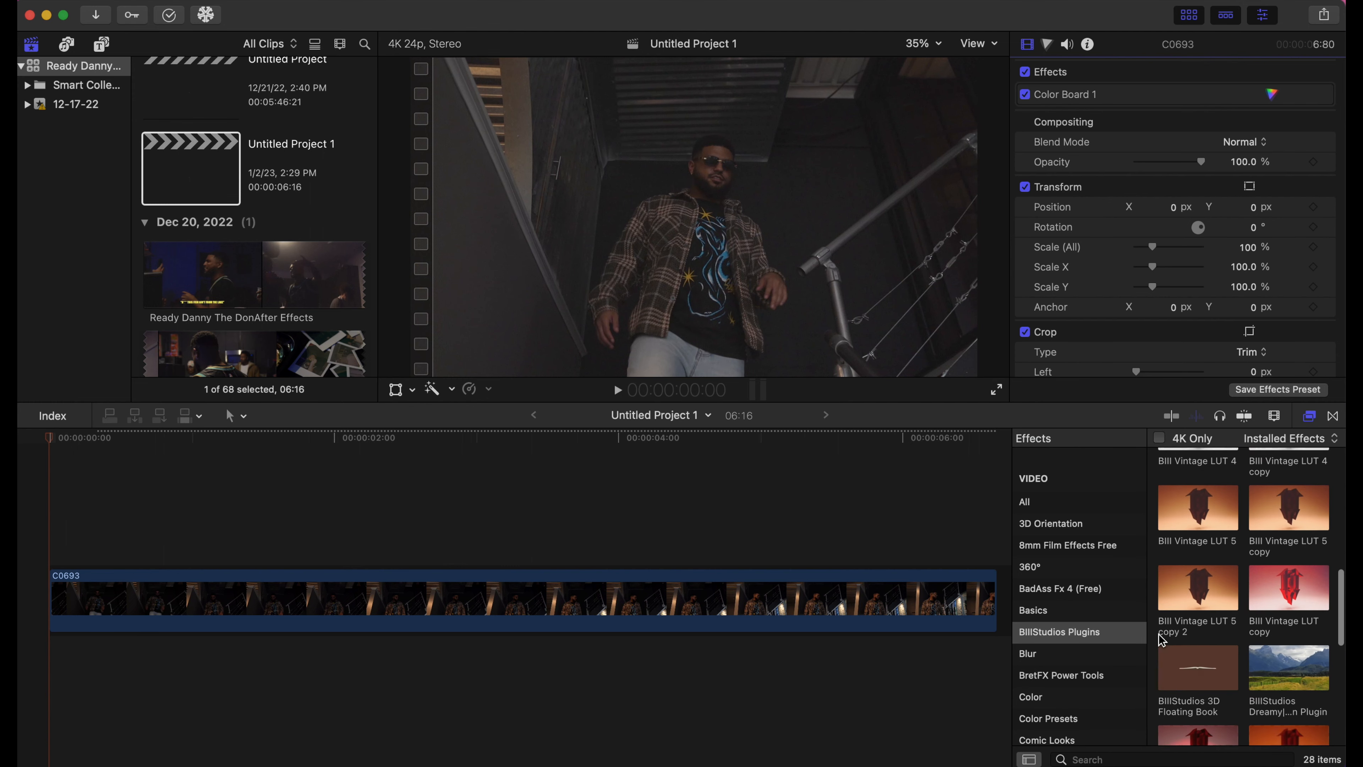
pyautogui.moveTo(1303, 637); pyautogui.dragTo(735, 598)
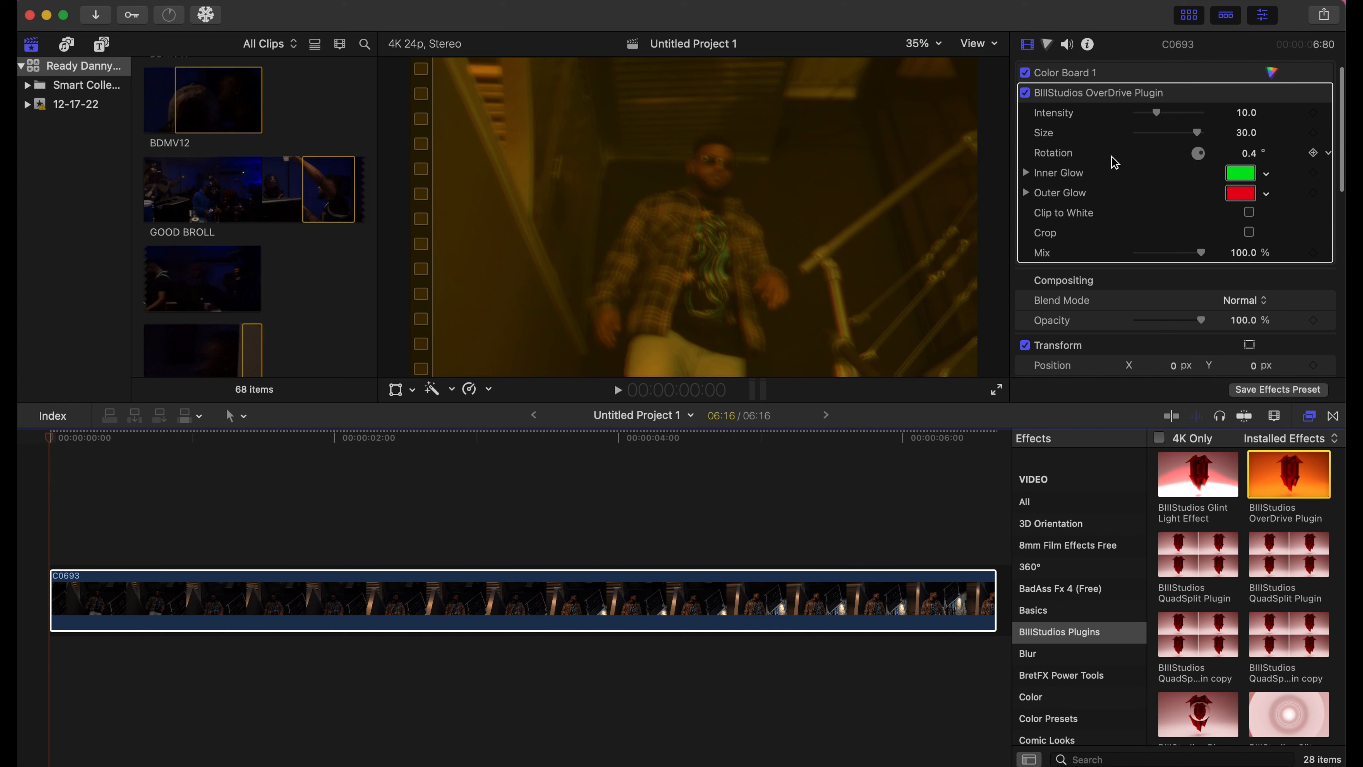
pyautogui.moveTo(1157, 114); pyautogui.dragTo(1147, 114)
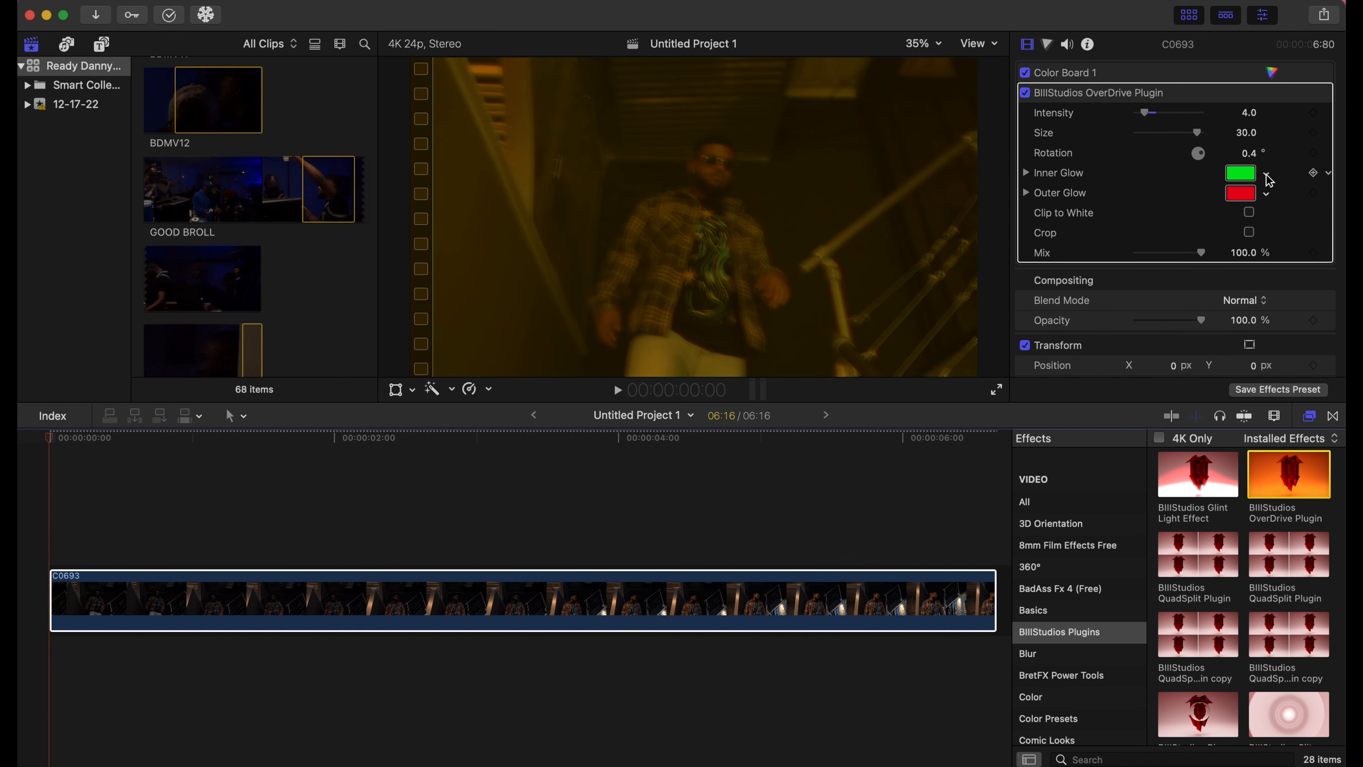
pyautogui.moveTo(1200, 261); pyautogui.dragTo(1138, 262)
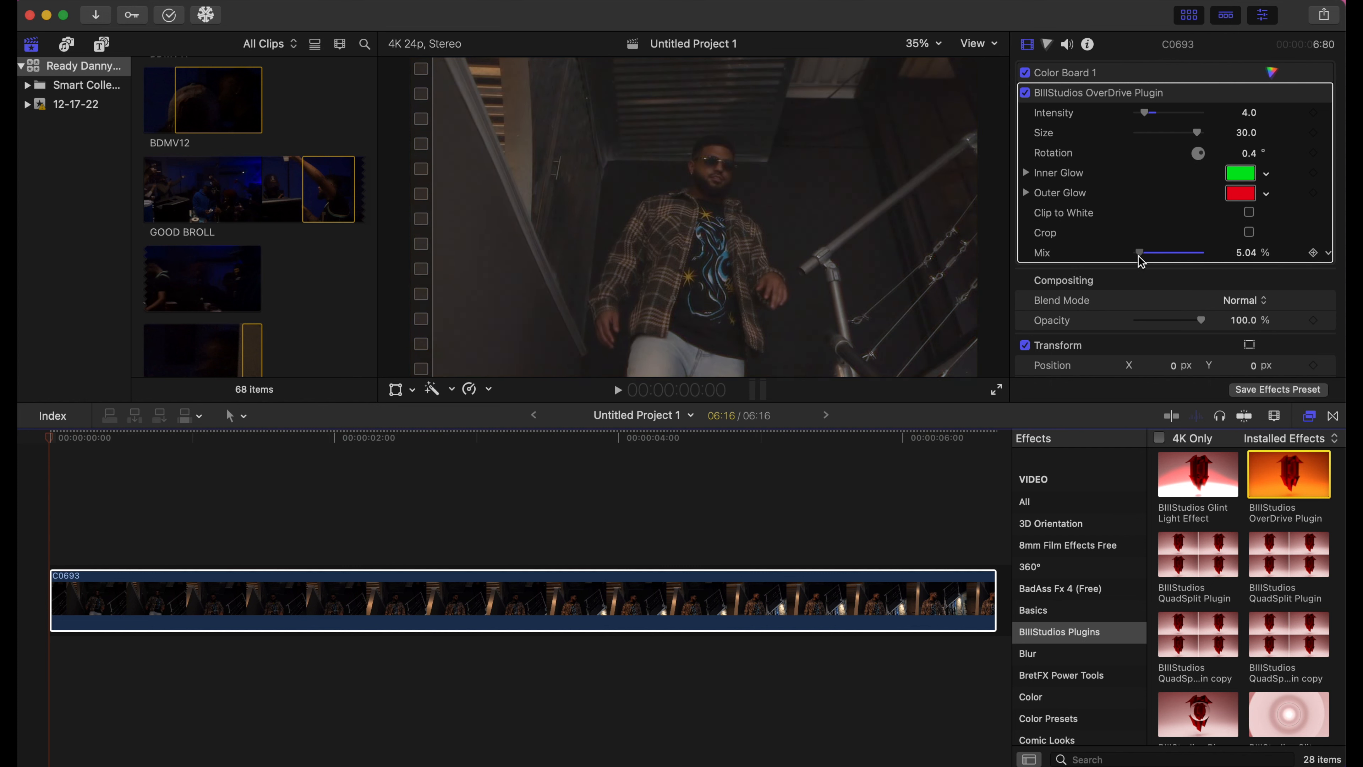
pyautogui.click(1313, 253)
# - Further into the clip, raise Mix to about 54% for a second keyframe, then play the ramp back
pyautogui.moveTo(47, 439); pyautogui.dragTo(411, 565)
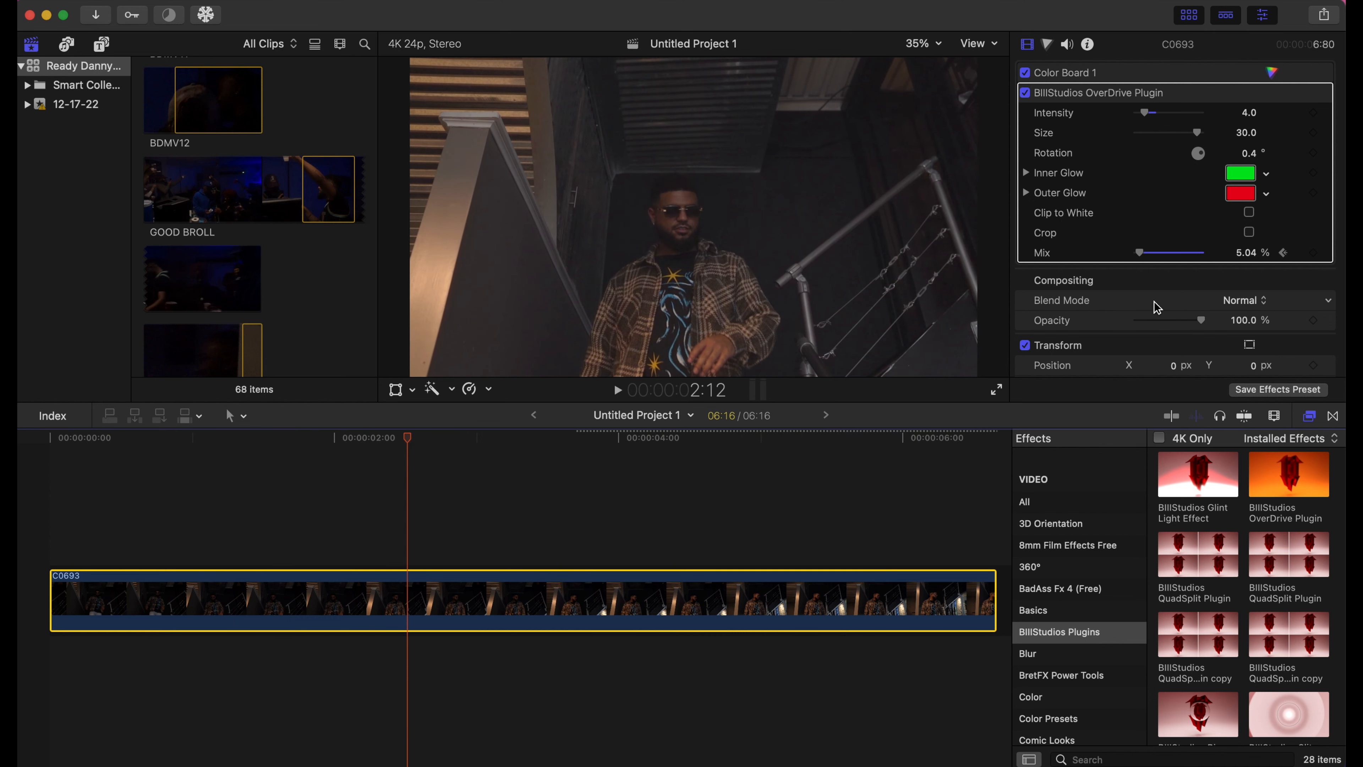
pyautogui.moveTo(1140, 256); pyautogui.dragTo(1170, 258)
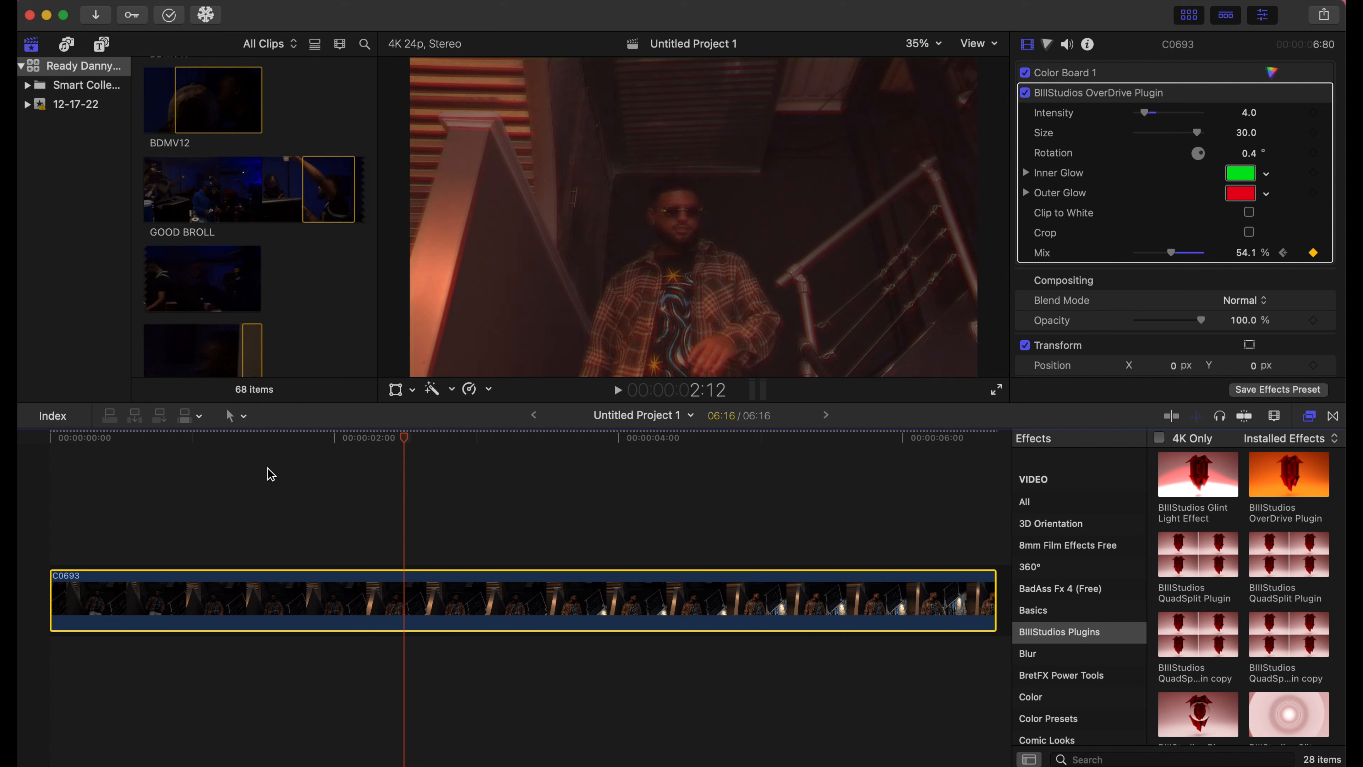
pyautogui.moveTo(410, 438); pyautogui.dragTo(30, 493)
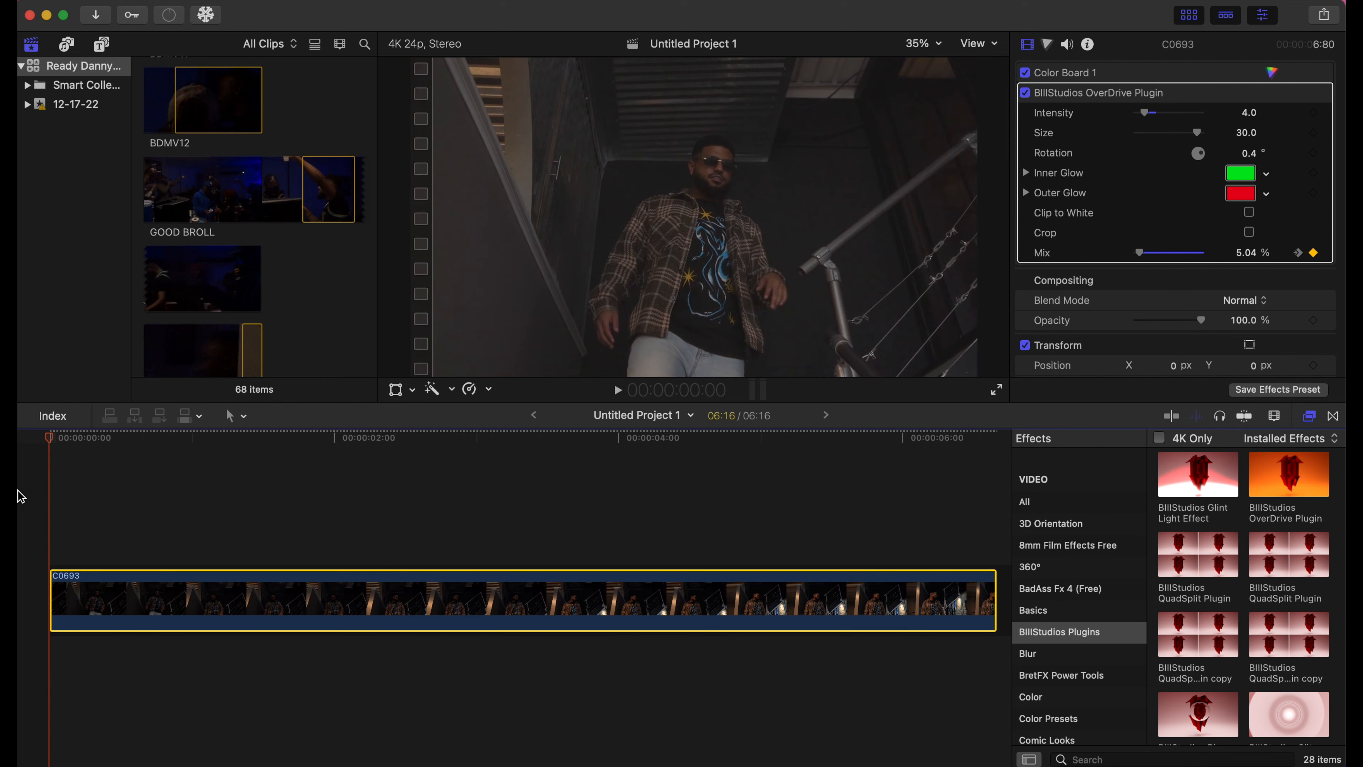
pyautogui.press('space')
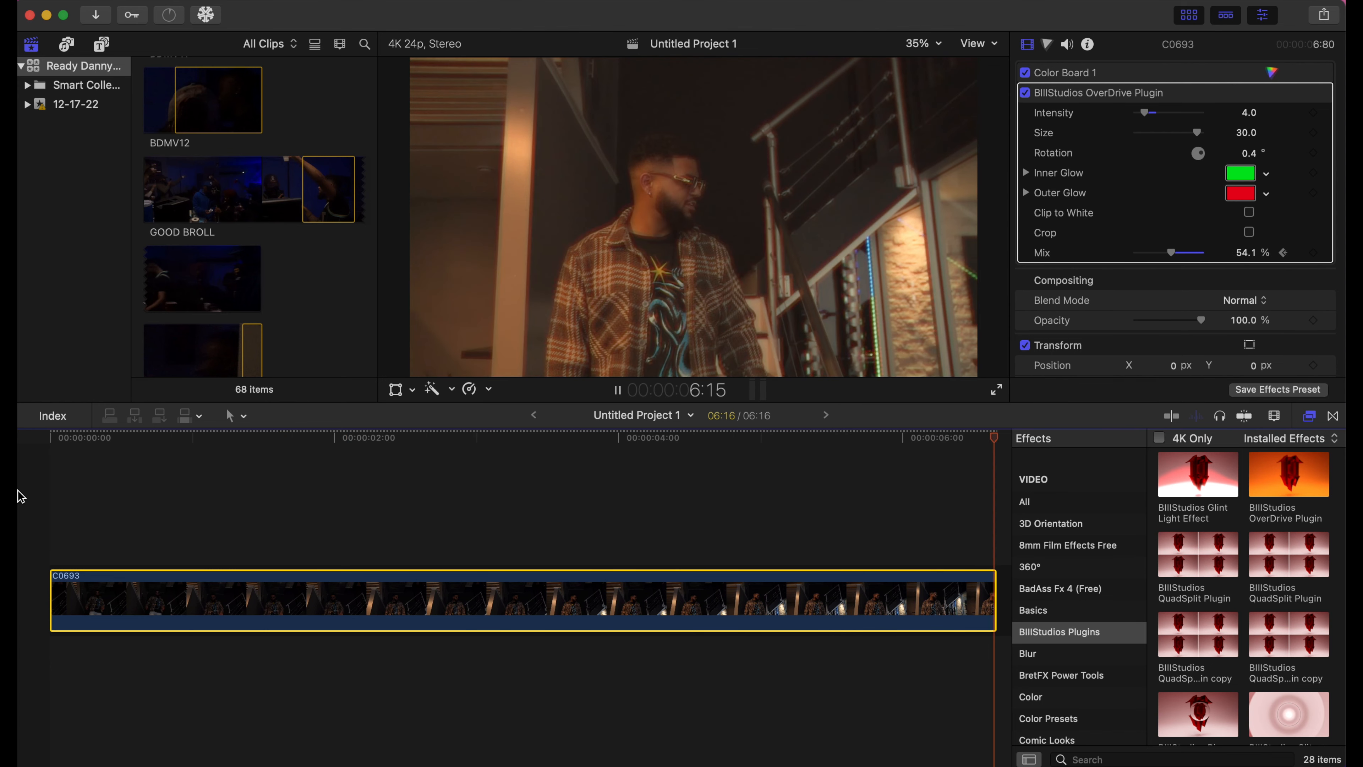
pyautogui.click(53, 491)
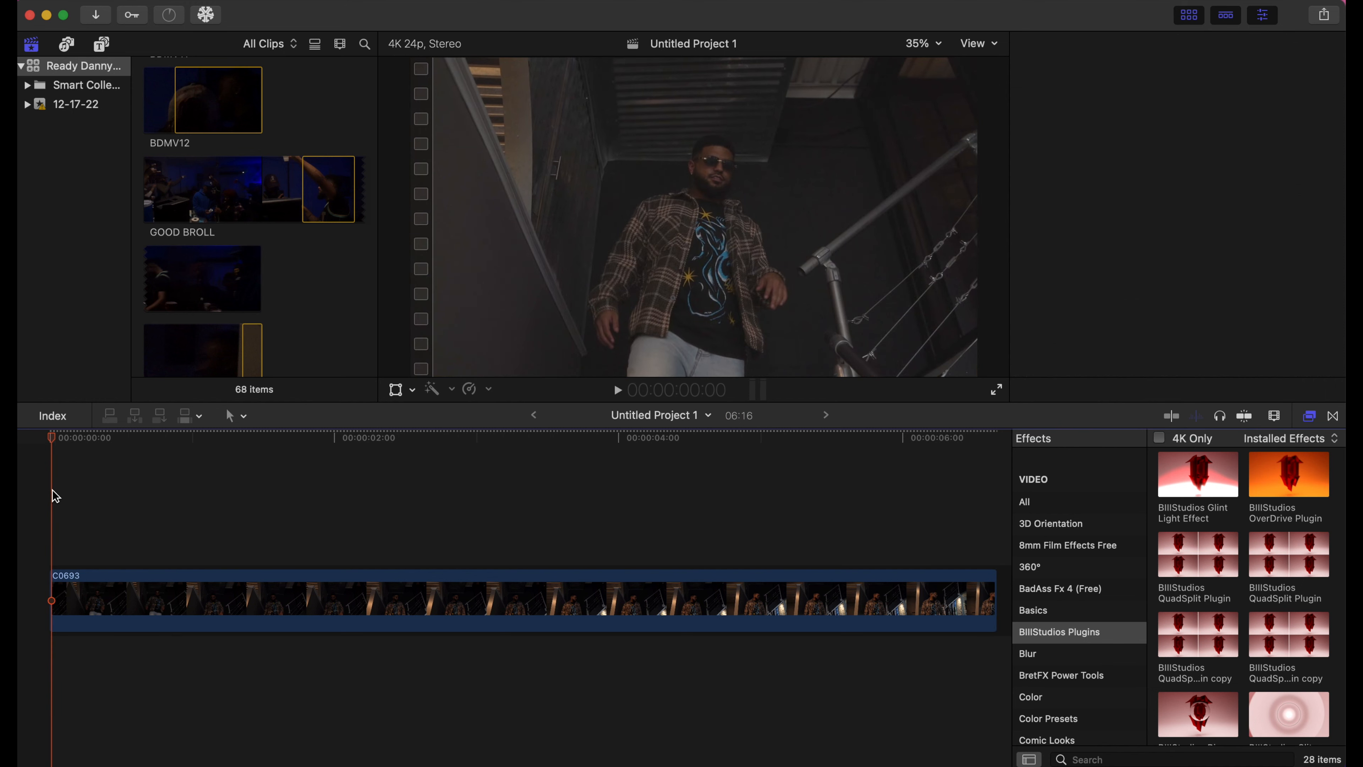
pyautogui.press('space')
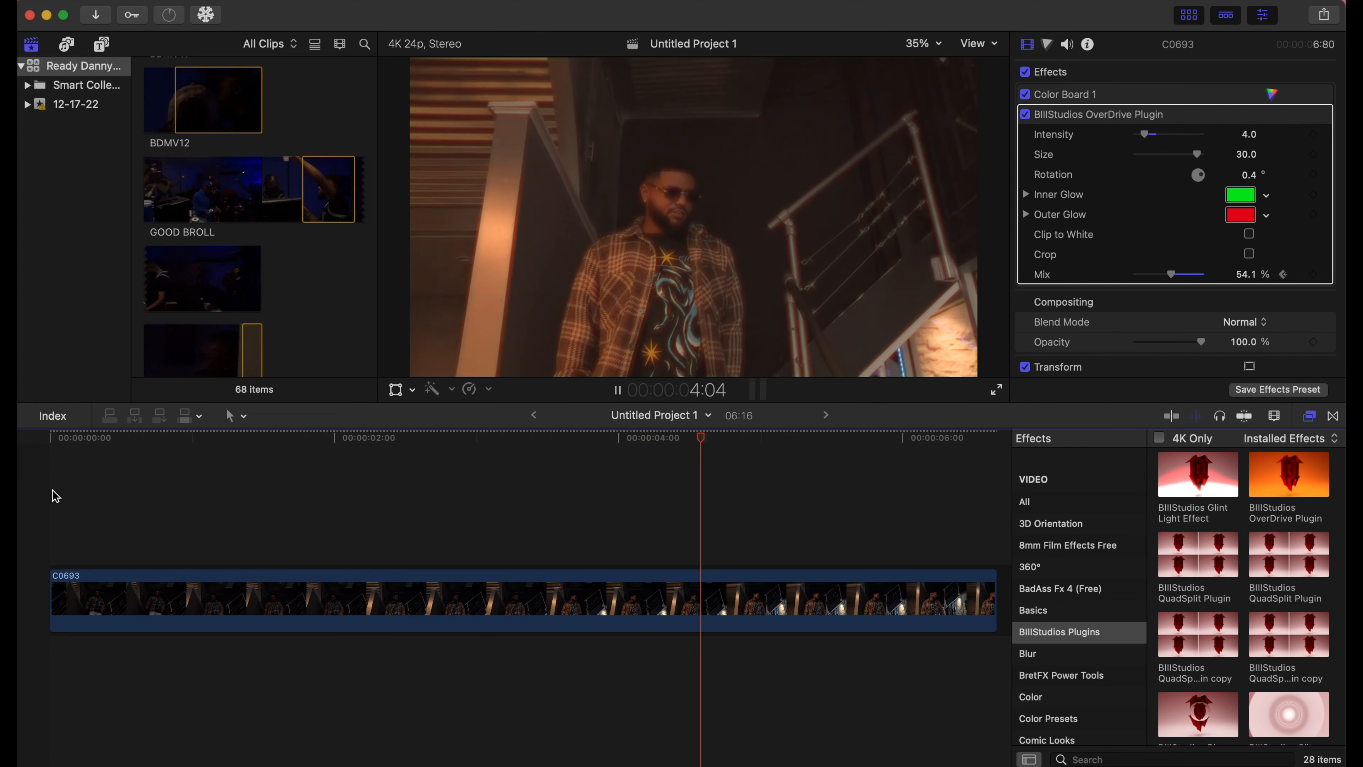
pyautogui.press('space')
# - Change the OverDrive Outer Glow colour to dark blue and play back to review it
pyautogui.click(1266, 215)
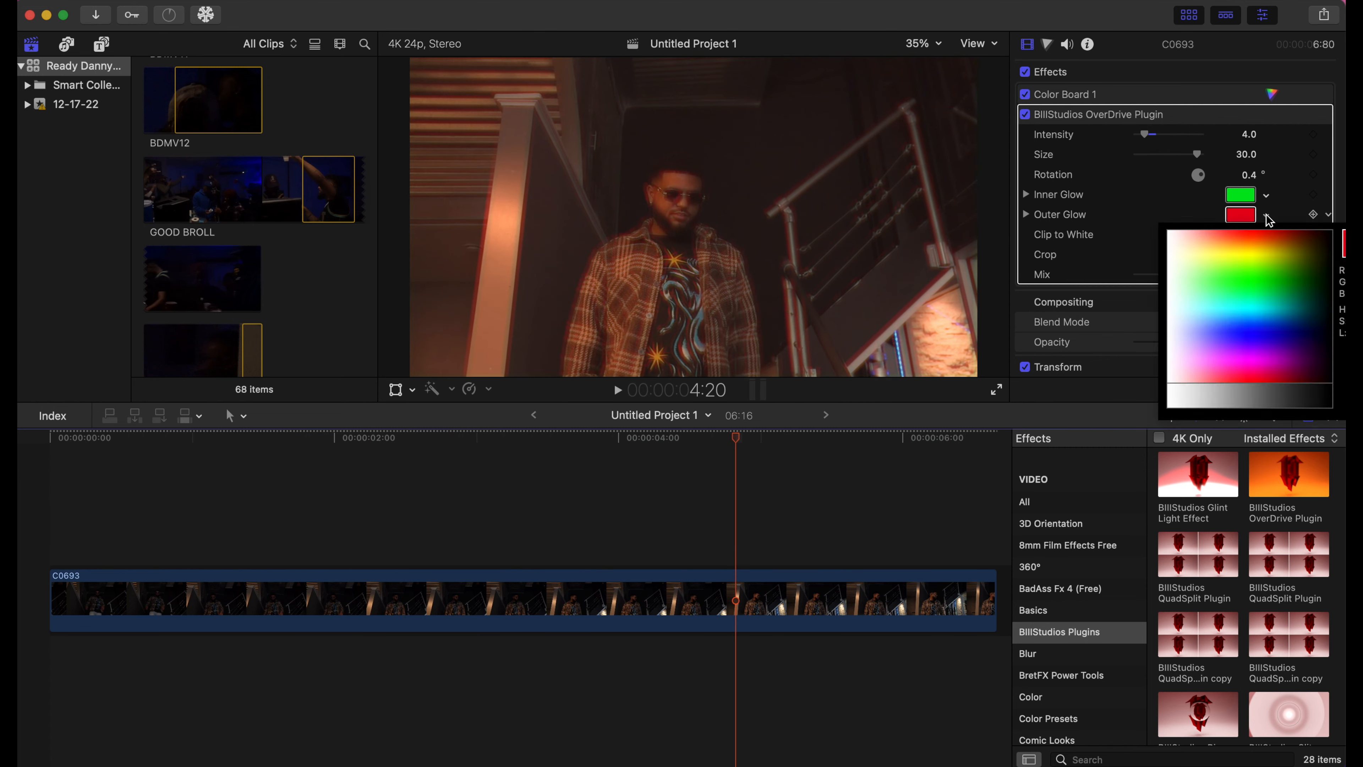
pyautogui.click(1263, 288)
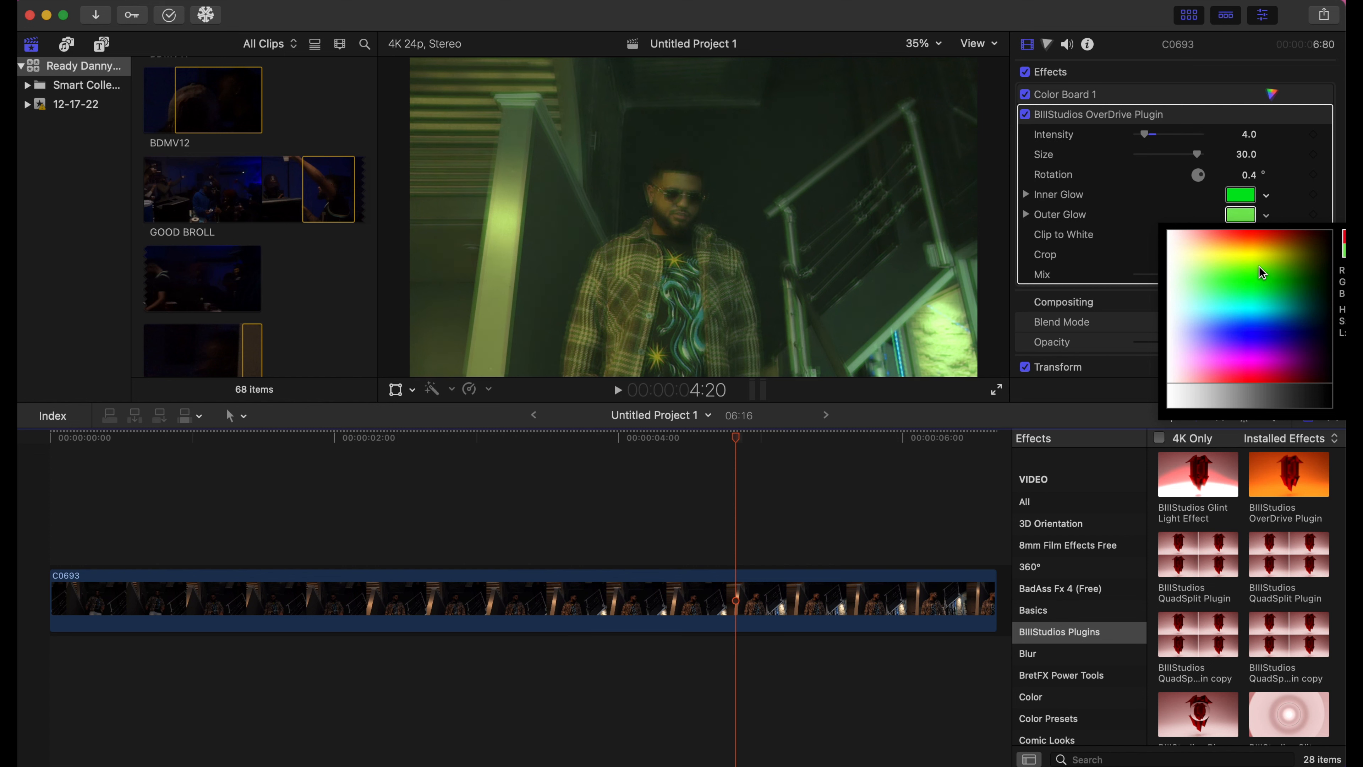
pyautogui.moveTo(1259, 266); pyautogui.dragTo(1297, 324)
pyautogui.click(1300, 321)
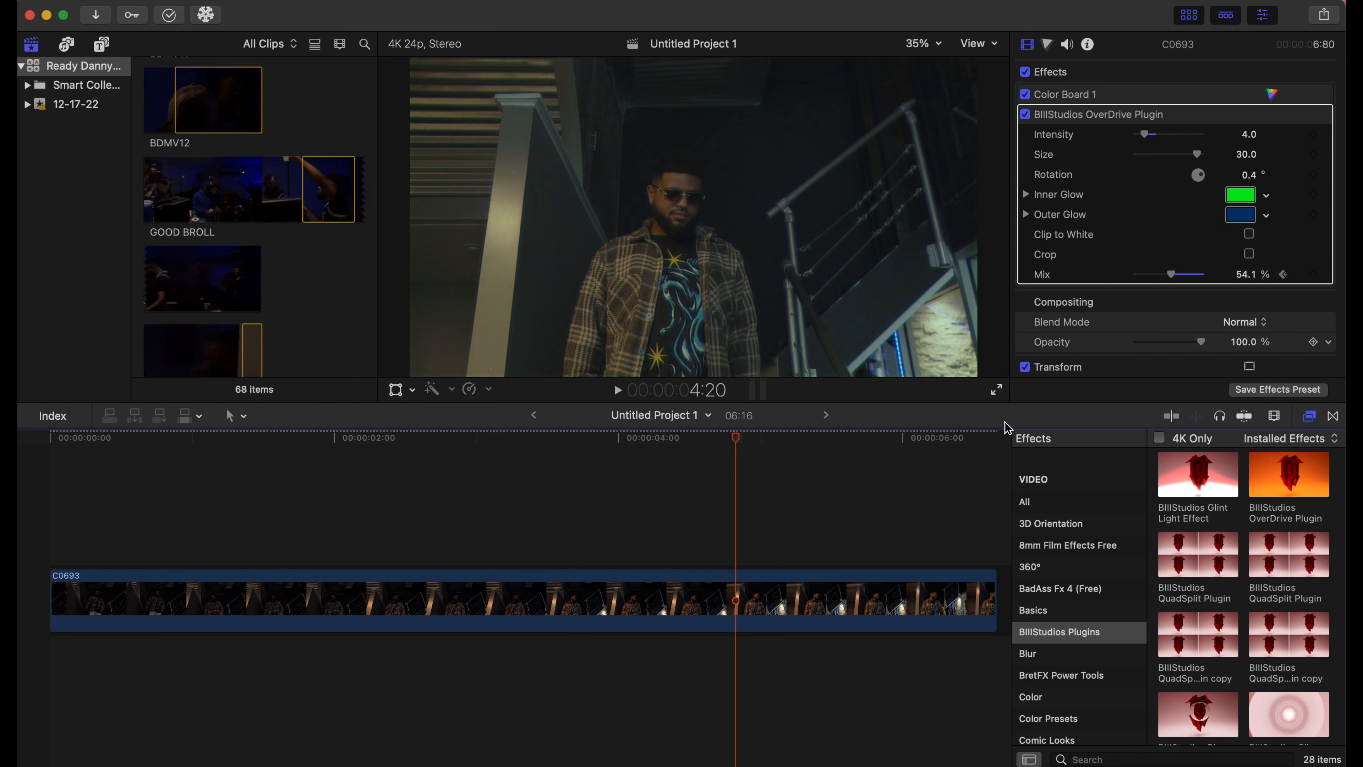
pyautogui.click(63, 534)
pyautogui.press('space')
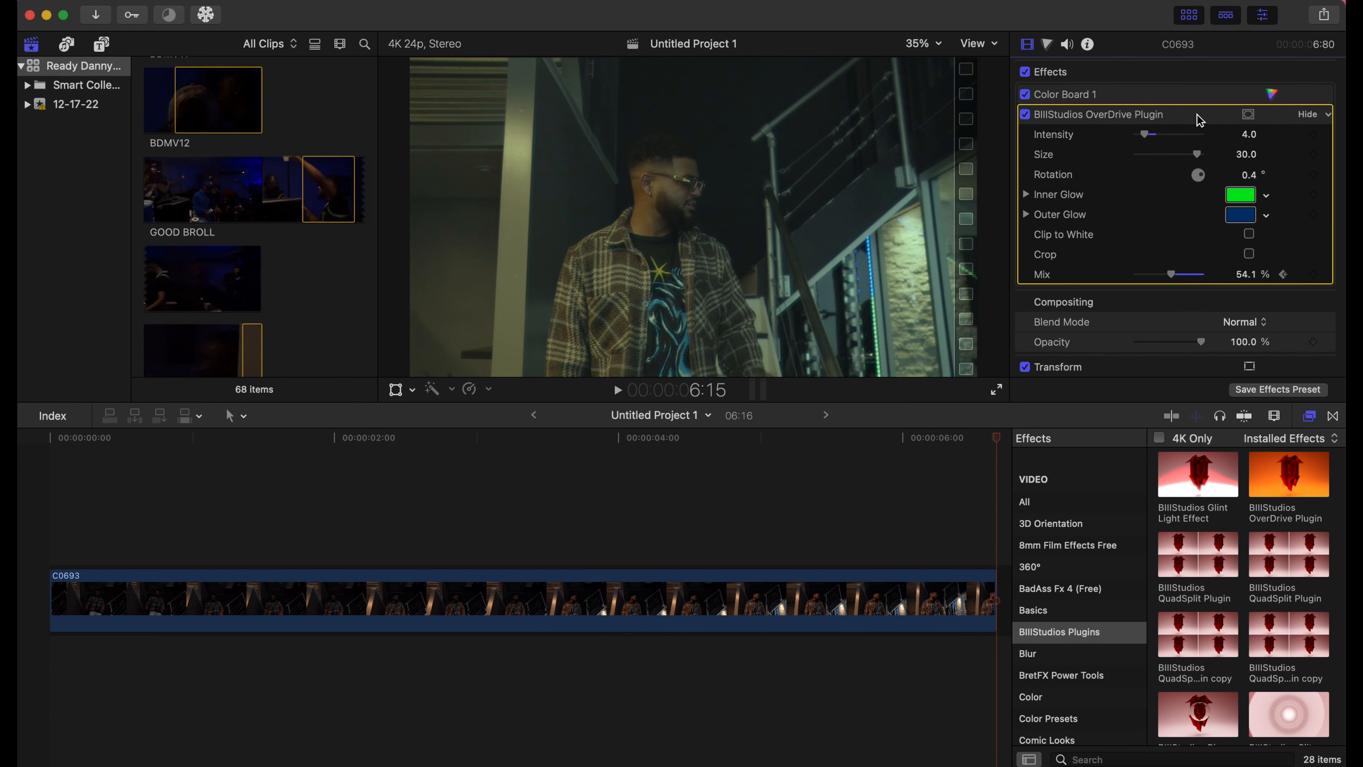
# - Delete the OverDrive effect and drag Ring Lens Distortion onto clip C0693
pyautogui.press('Delete')
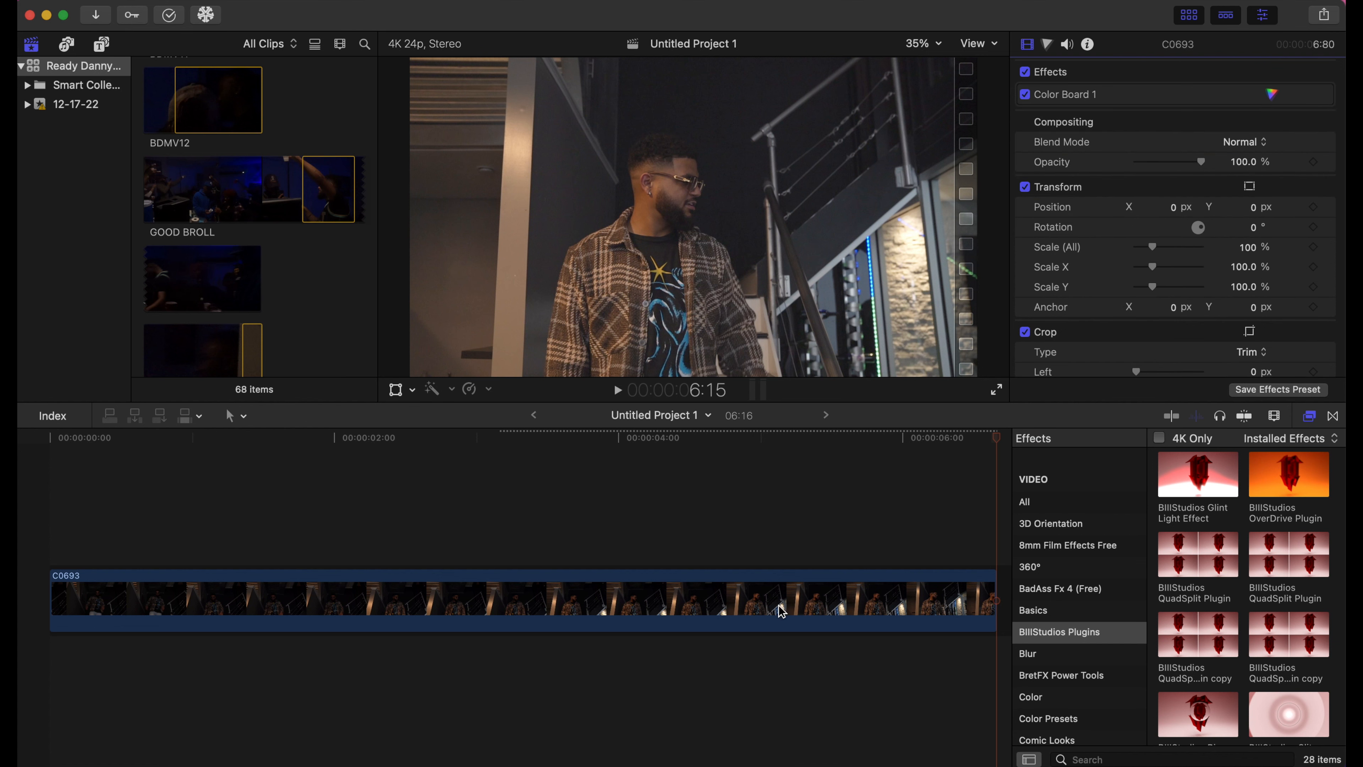
pyautogui.scroll(-4, 1219, 671)
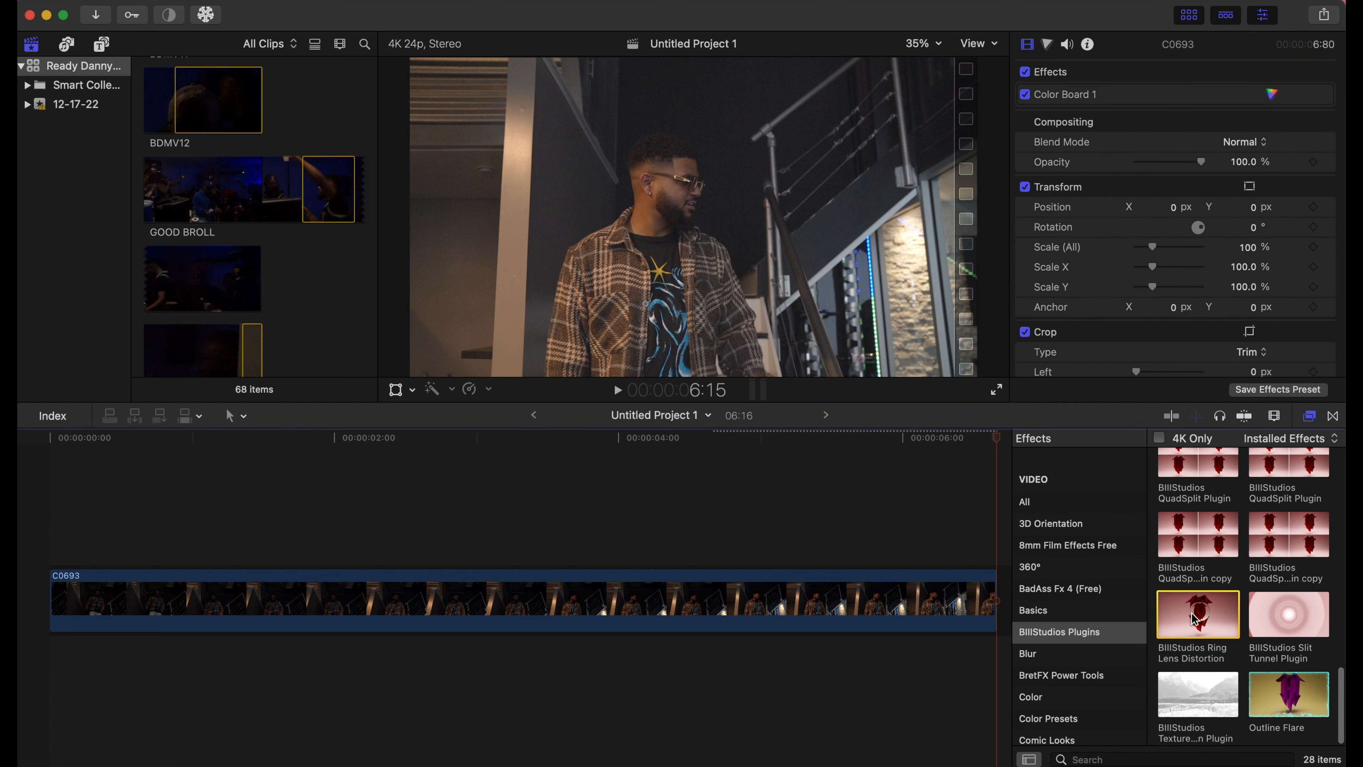
pyautogui.moveTo(1198, 617); pyautogui.dragTo(784, 617)
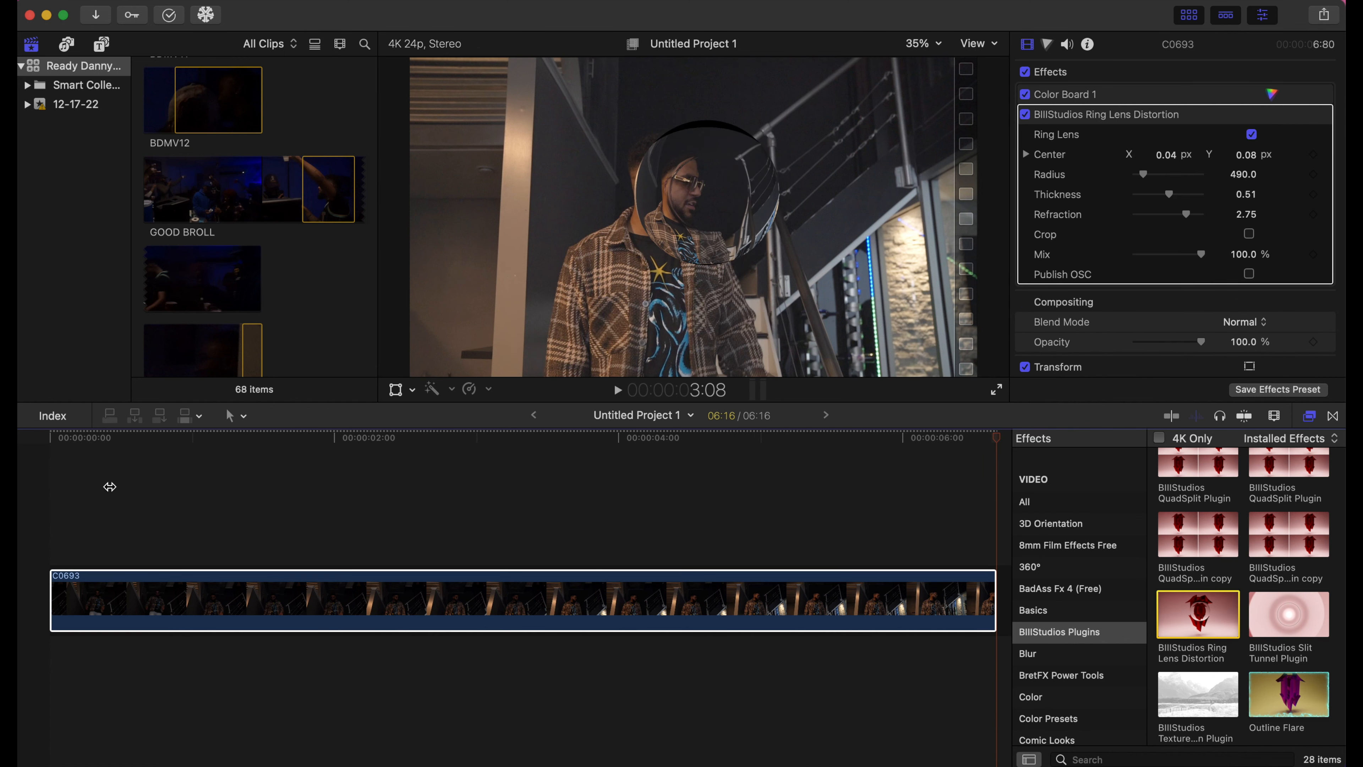
pyautogui.click(87, 441)
# - Nudge the ring lens center up and set starting keyframes for Center, Radius and Refraction at the first frame
pyautogui.click(141, 596)
pyautogui.moveTo(1246, 155); pyautogui.dragTo(1246, 148)
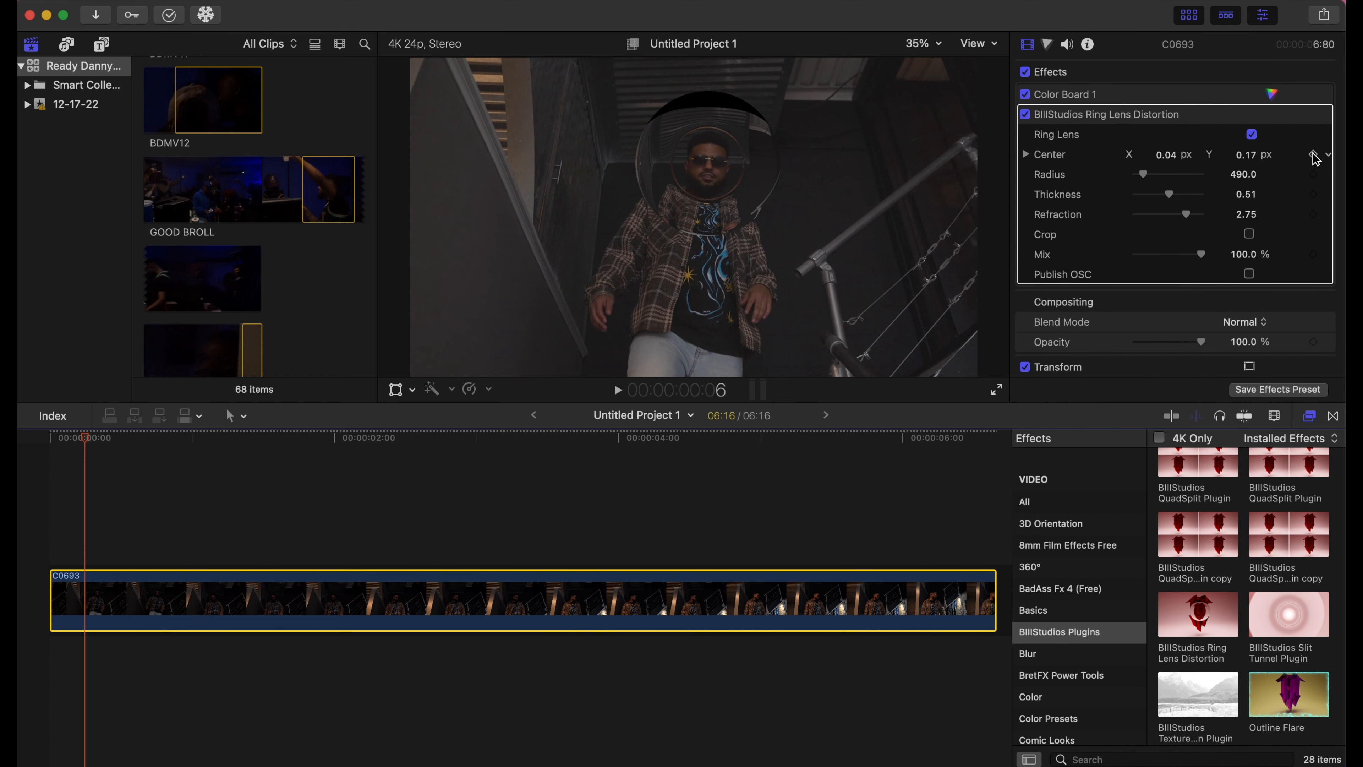
pyautogui.moveTo(86, 437); pyautogui.dragTo(37, 445)
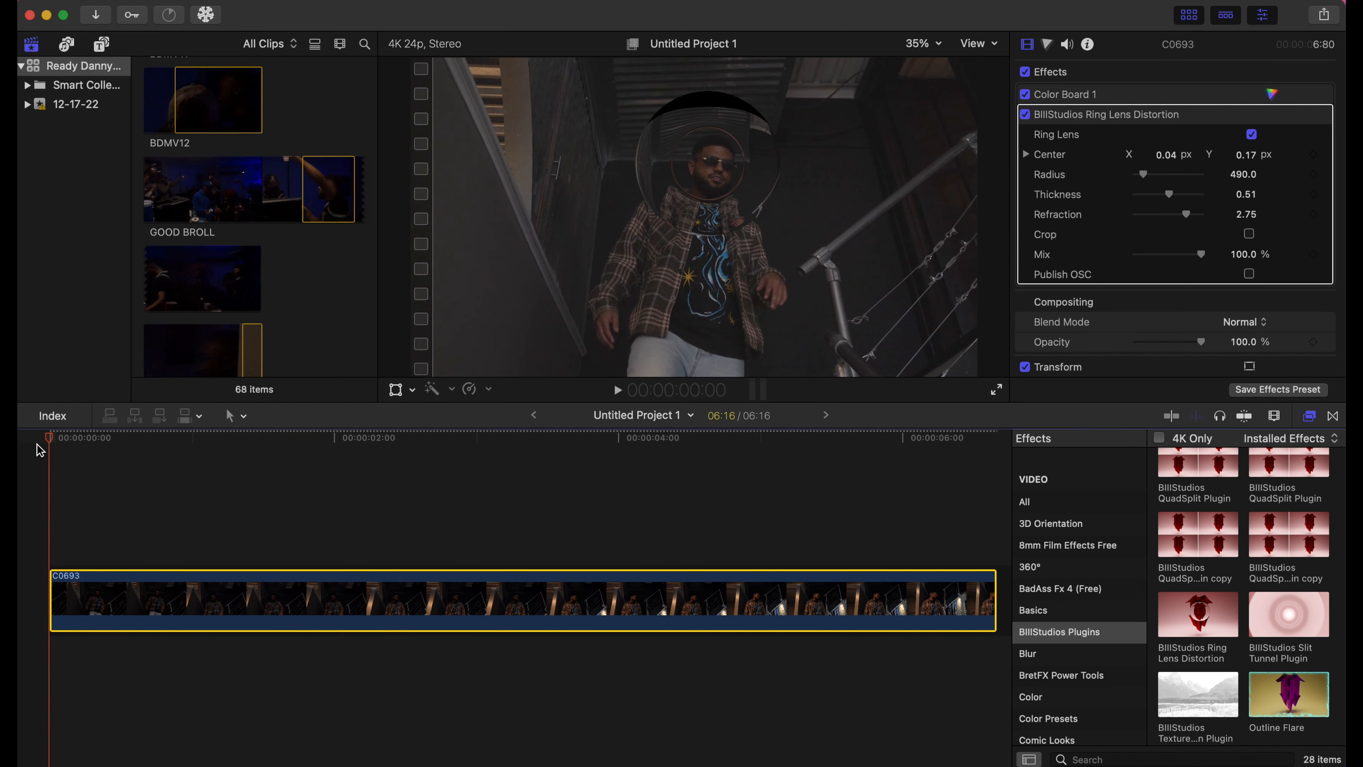
pyautogui.click(1312, 154)
pyautogui.click(1312, 174)
pyautogui.click(1313, 214)
# - Six frames in, shift the lens center slightly left; at frame 23, lower Center Y to 0.12
pyautogui.moveTo(50, 439); pyautogui.dragTo(161, 478)
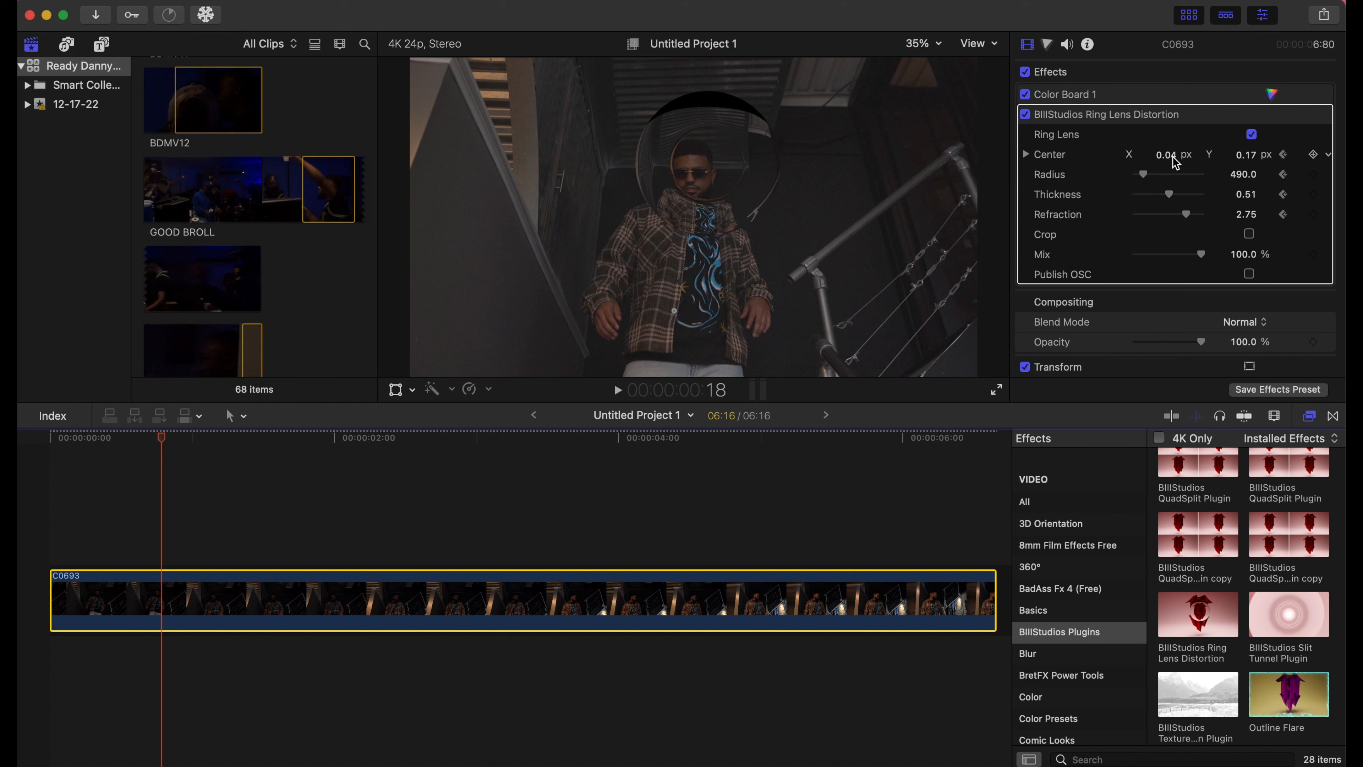
pyautogui.moveTo(1173, 161); pyautogui.dragTo(1124, 167)
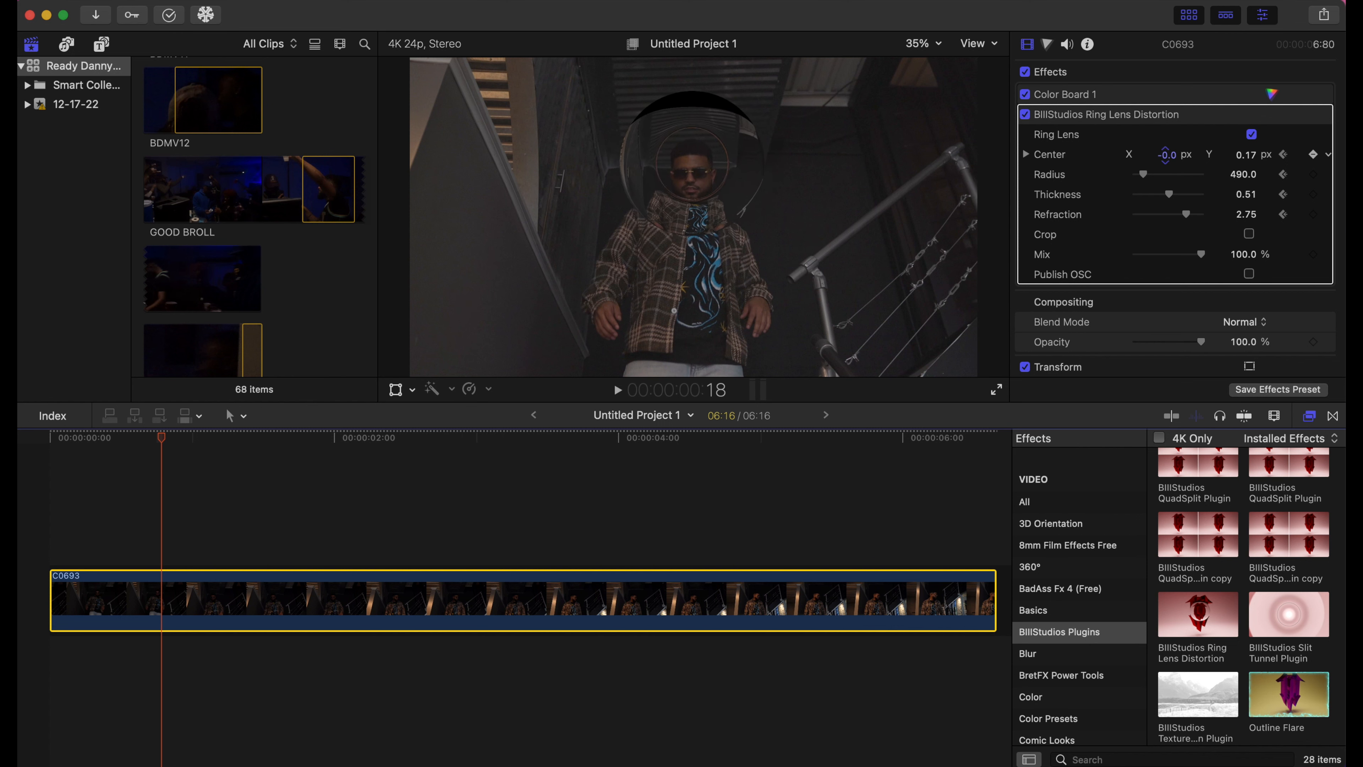
pyautogui.moveTo(154, 441); pyautogui.dragTo(190, 452)
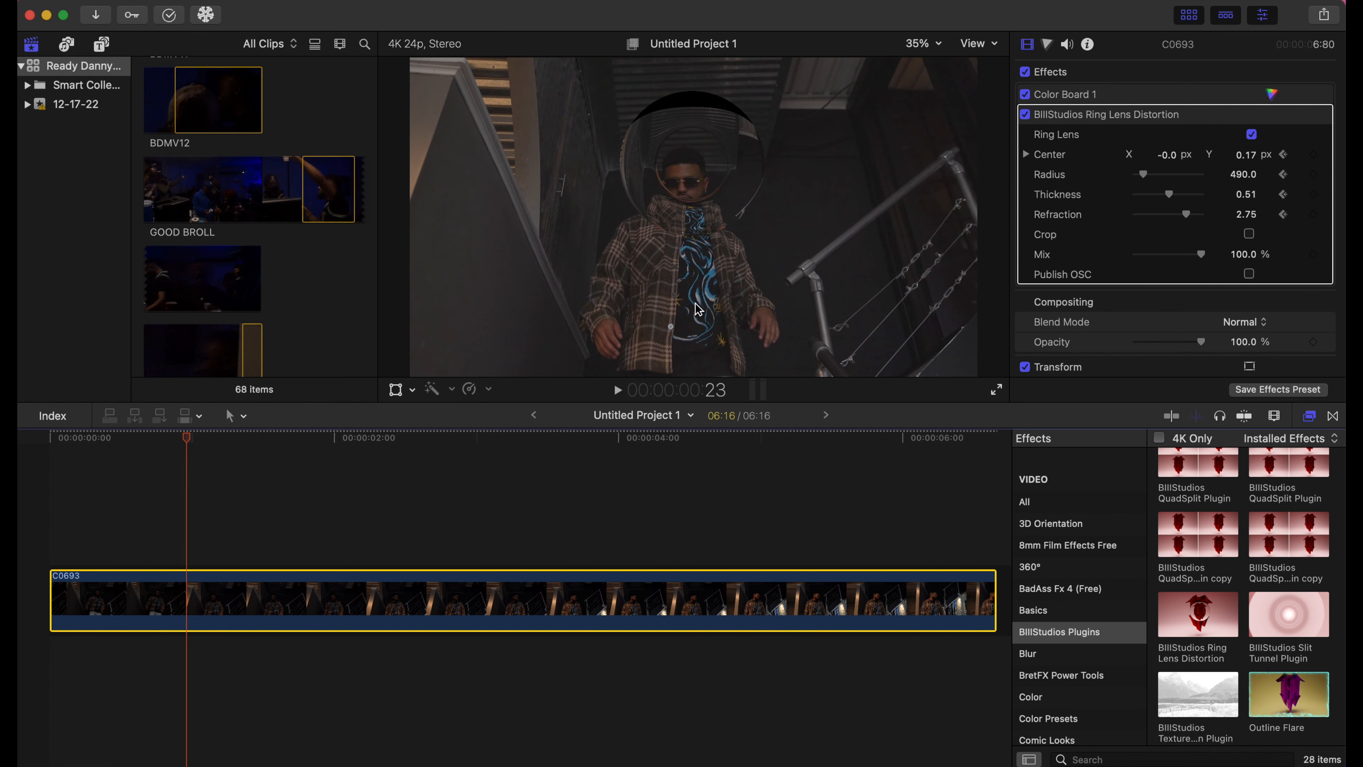
pyautogui.click(1244, 155)
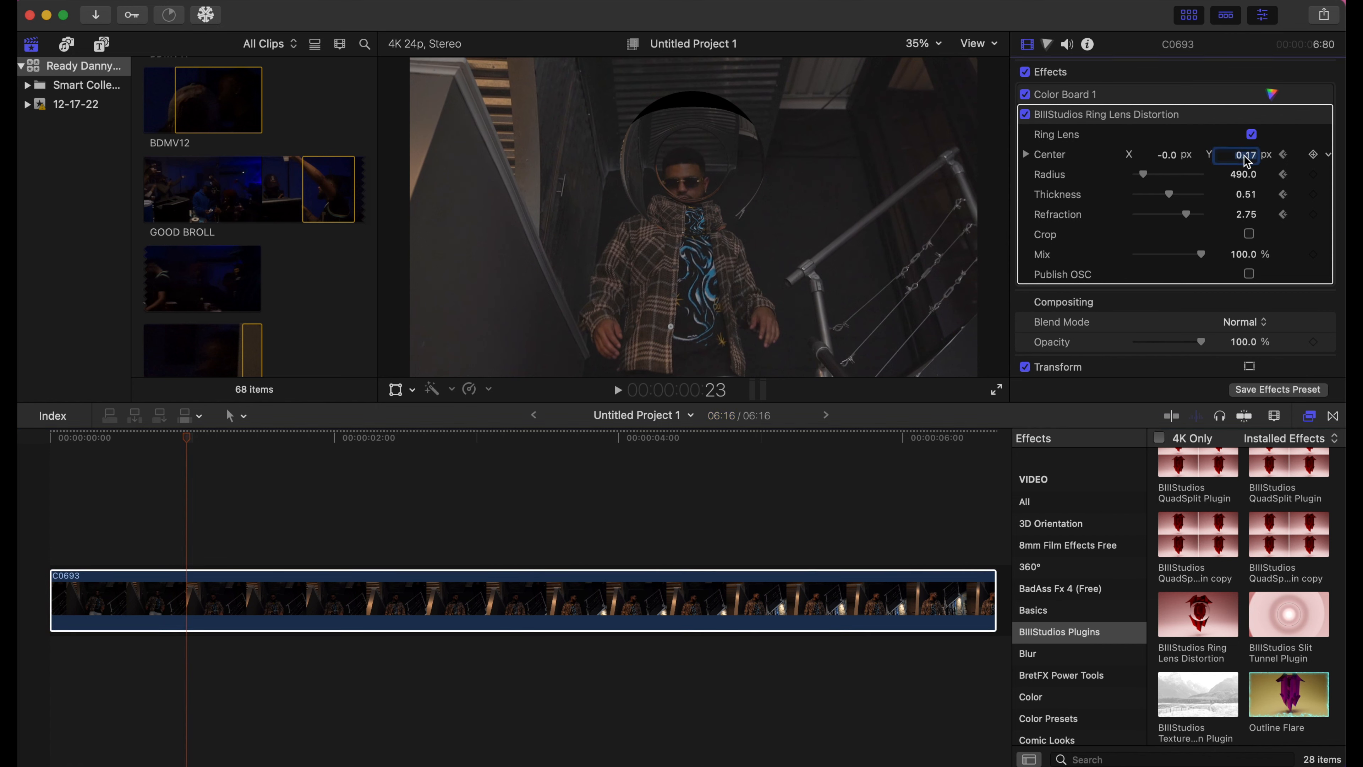
pyautogui.moveTo(1246, 156); pyautogui.dragTo(1247, 161)
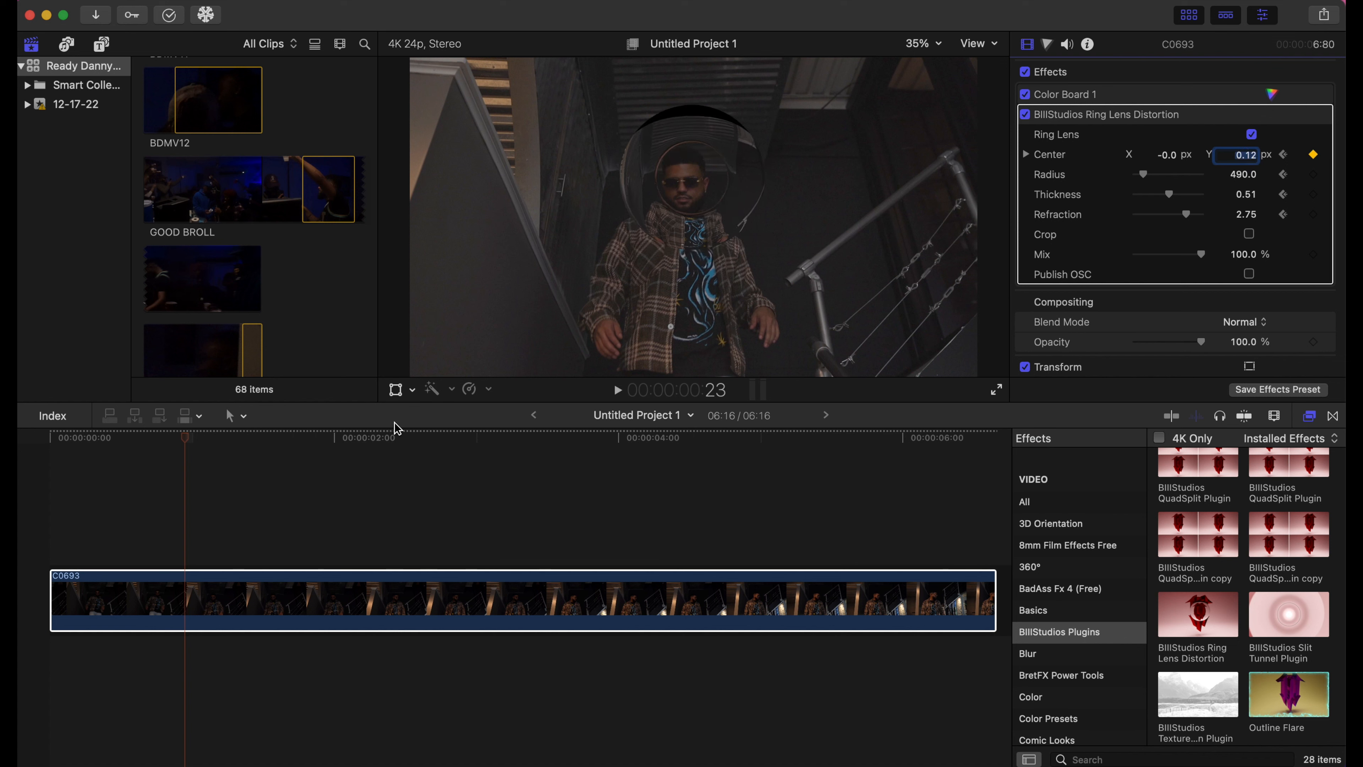
# - Lower Center Y to 0.07 at 1:02 and 0.02 at 1:09, set Center X to -0.1 and Radius to 1354
pyautogui.moveTo(183, 444); pyautogui.dragTo(209, 448)
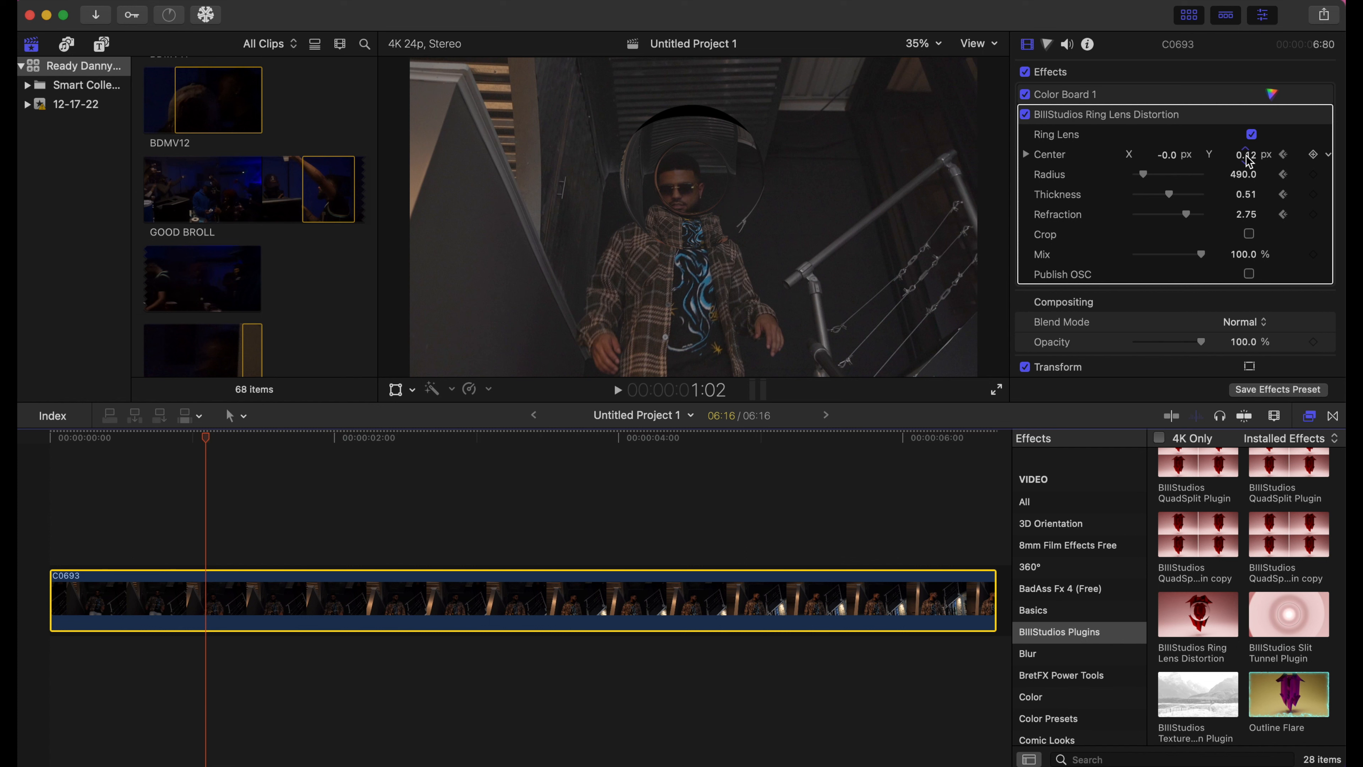
pyautogui.moveTo(1245, 155); pyautogui.dragTo(1153, 159)
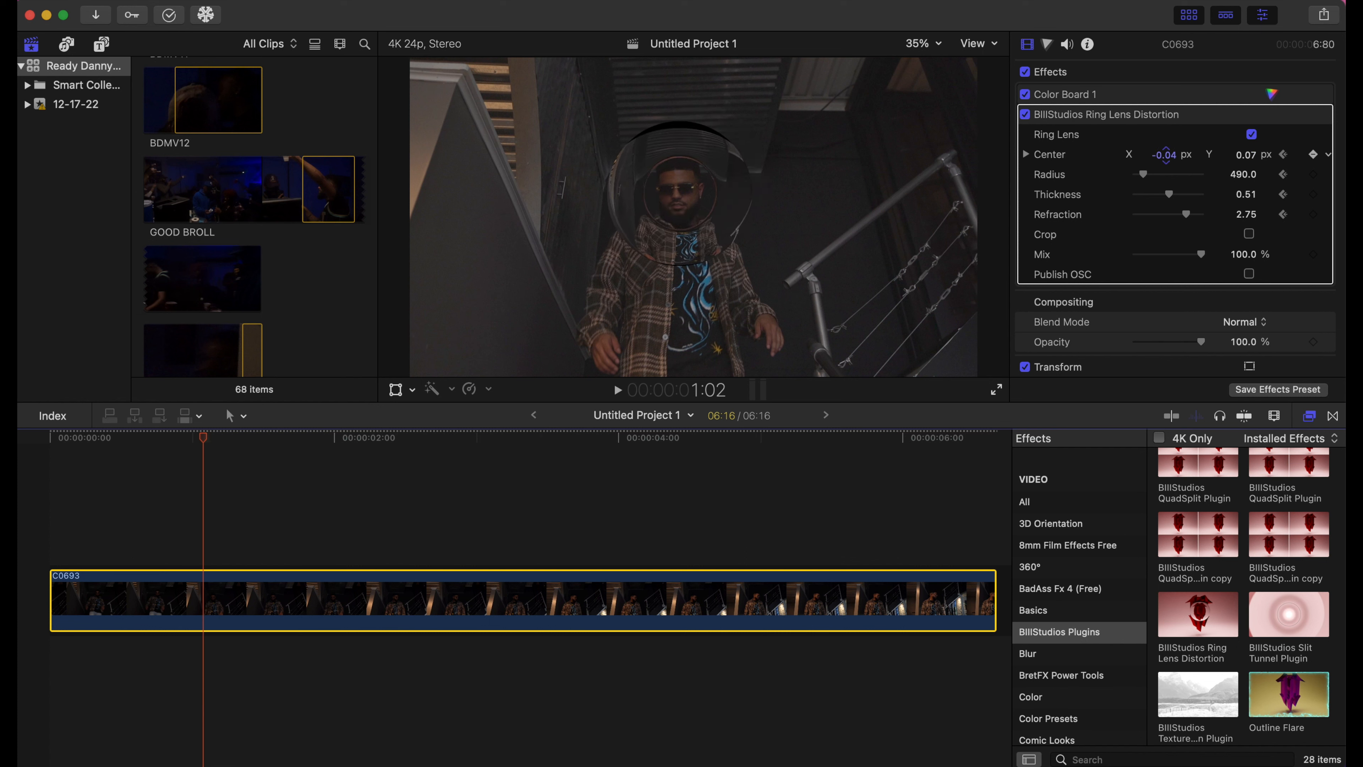
pyautogui.moveTo(206, 441); pyautogui.dragTo(251, 452)
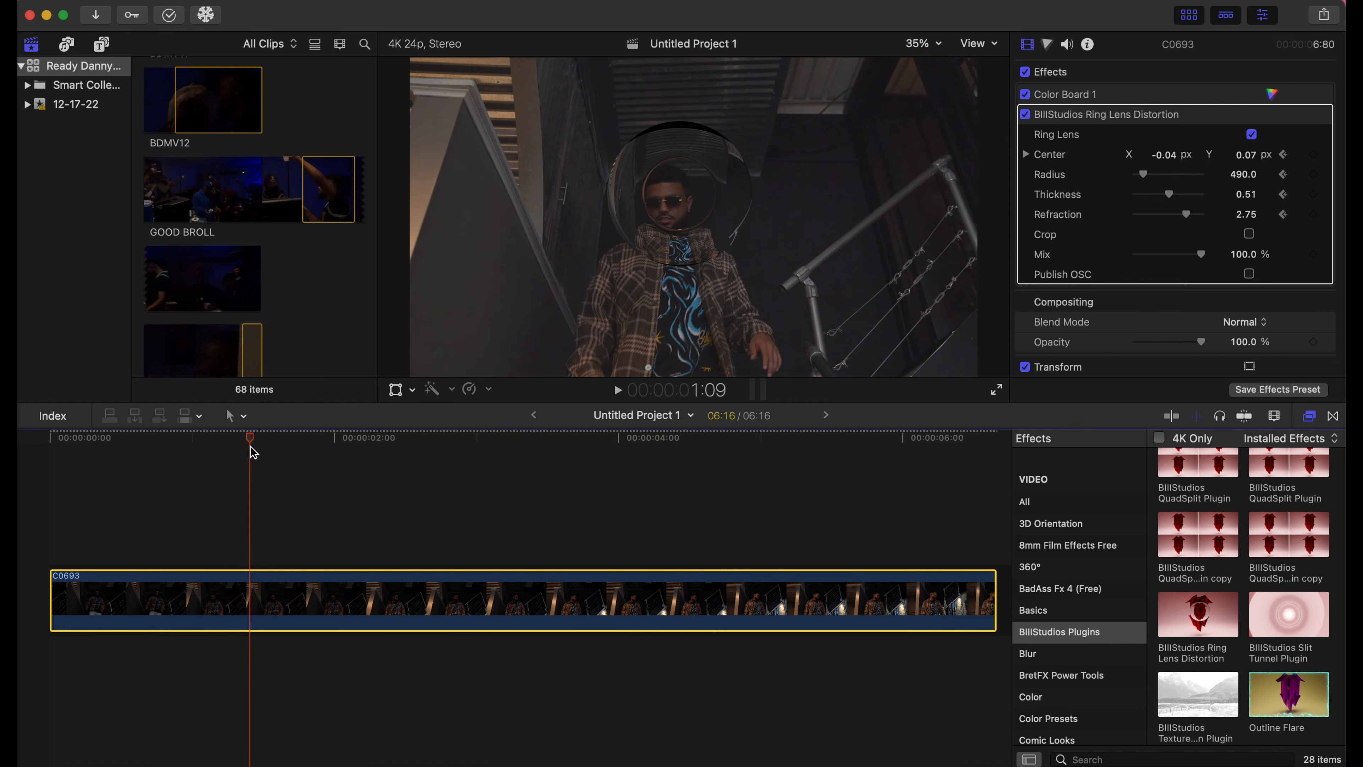
pyautogui.moveTo(1249, 159); pyautogui.dragTo(1247, 164)
pyautogui.moveTo(1164, 156); pyautogui.dragTo(1164, 156)
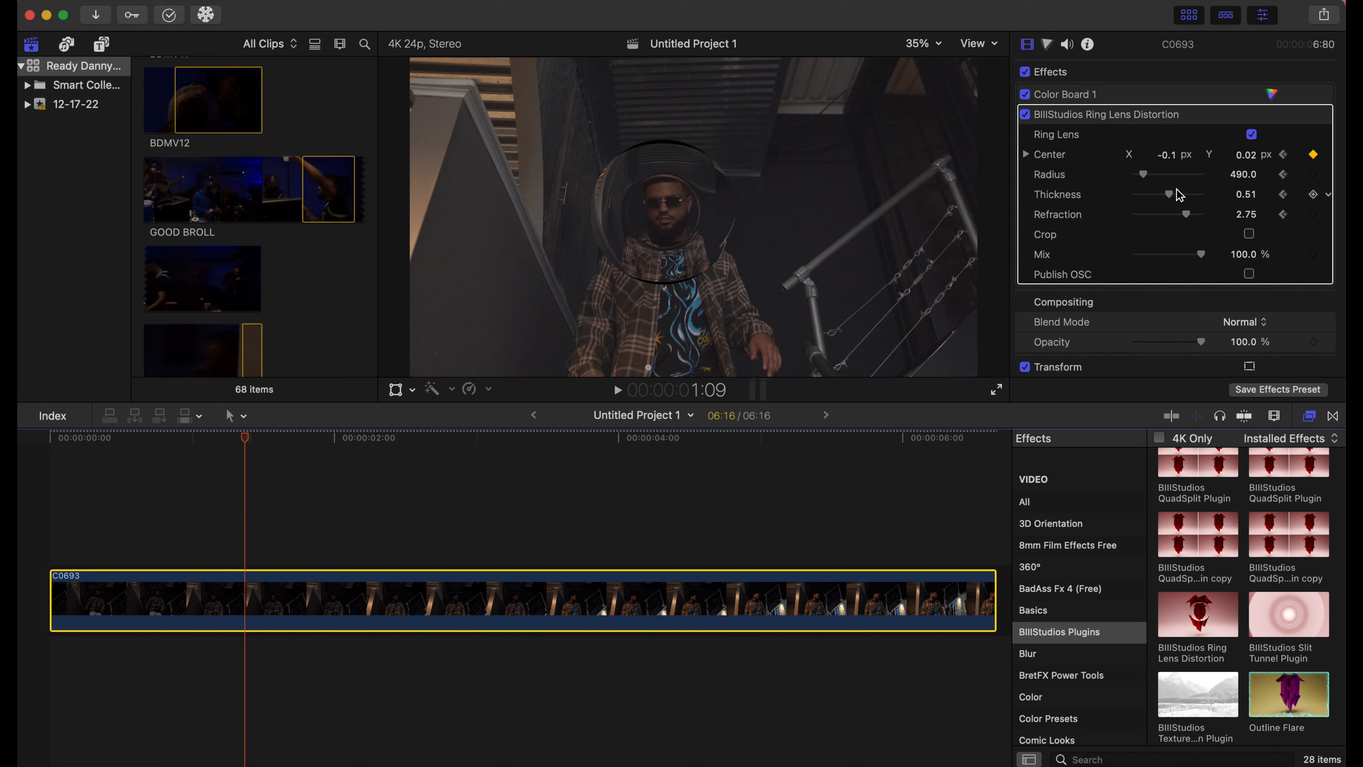
pyautogui.moveTo(1156, 182); pyautogui.dragTo(1179, 226)
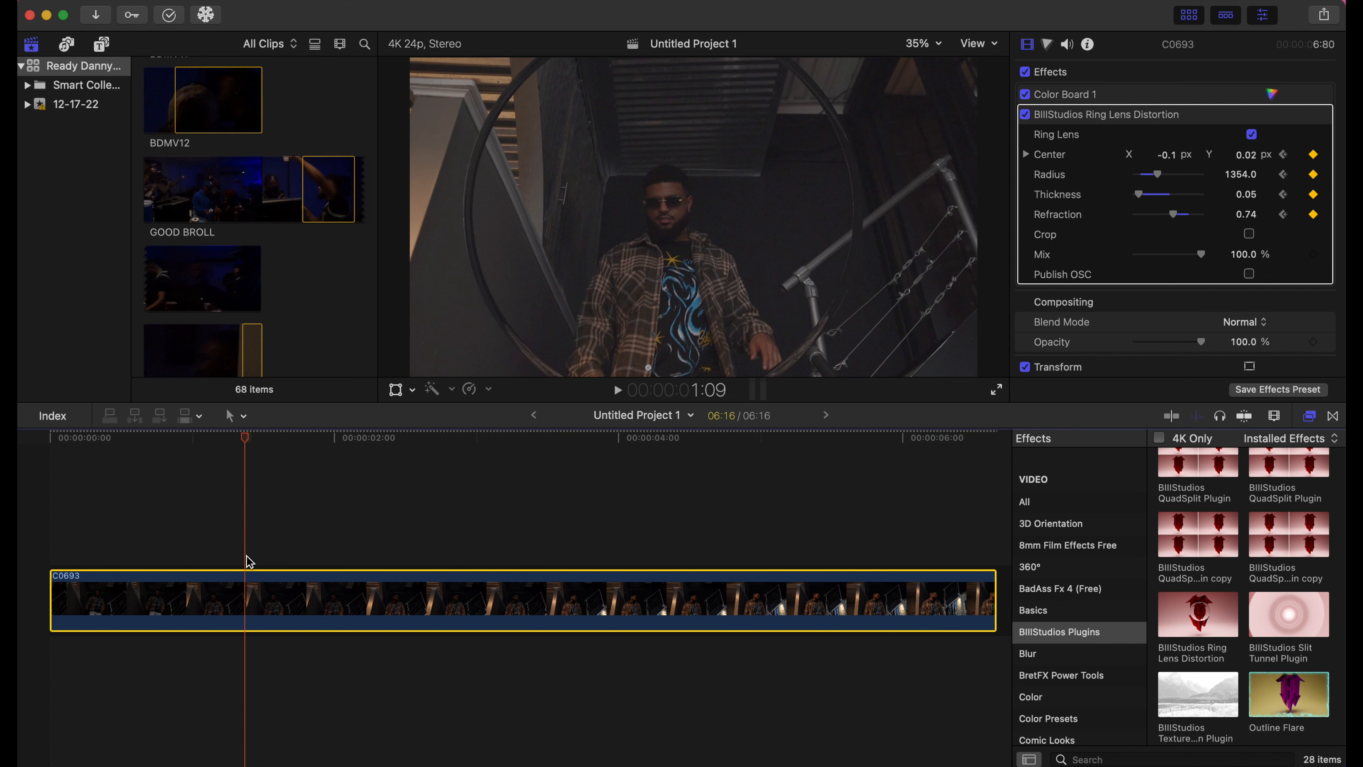
# - Play back the animated lens from the start and thicken the ring to 0.46
pyautogui.moveTo(253, 443); pyautogui.dragTo(24, 463)
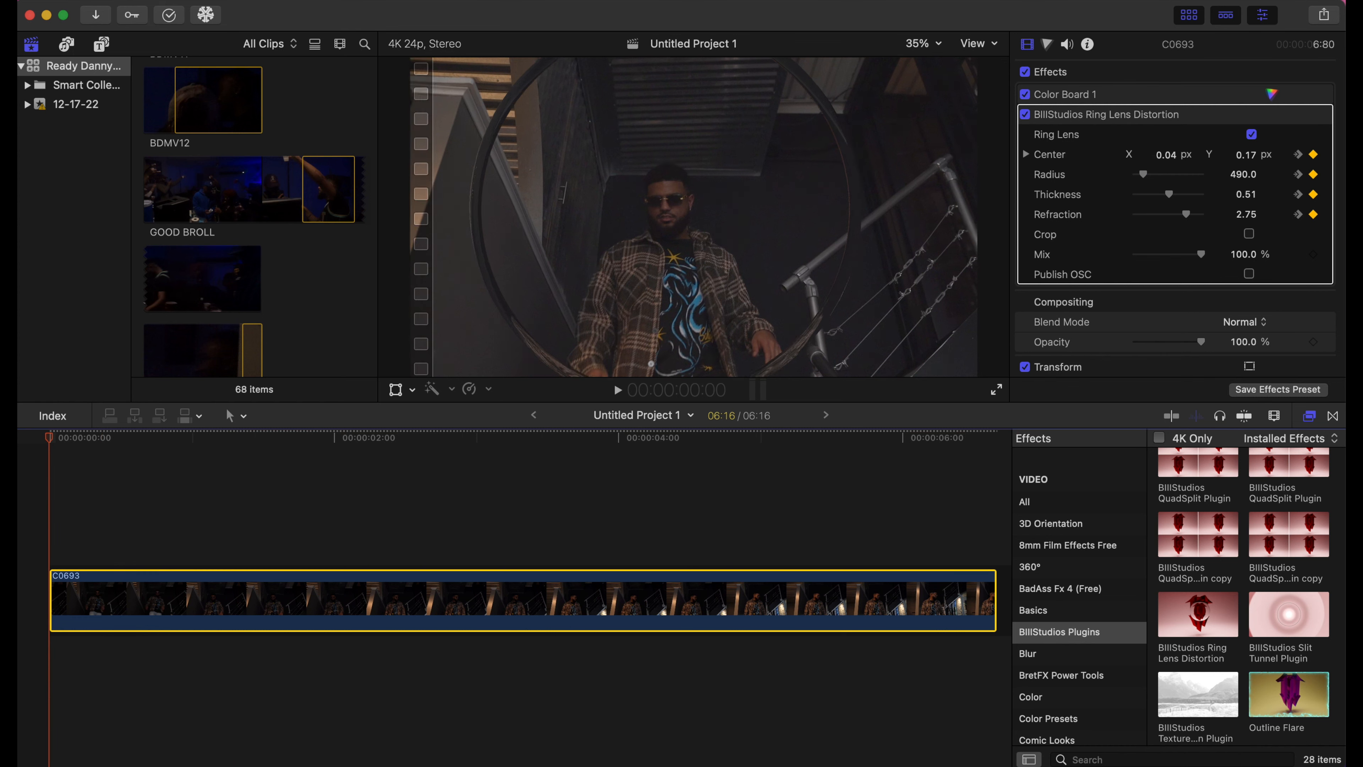
pyautogui.press('space')
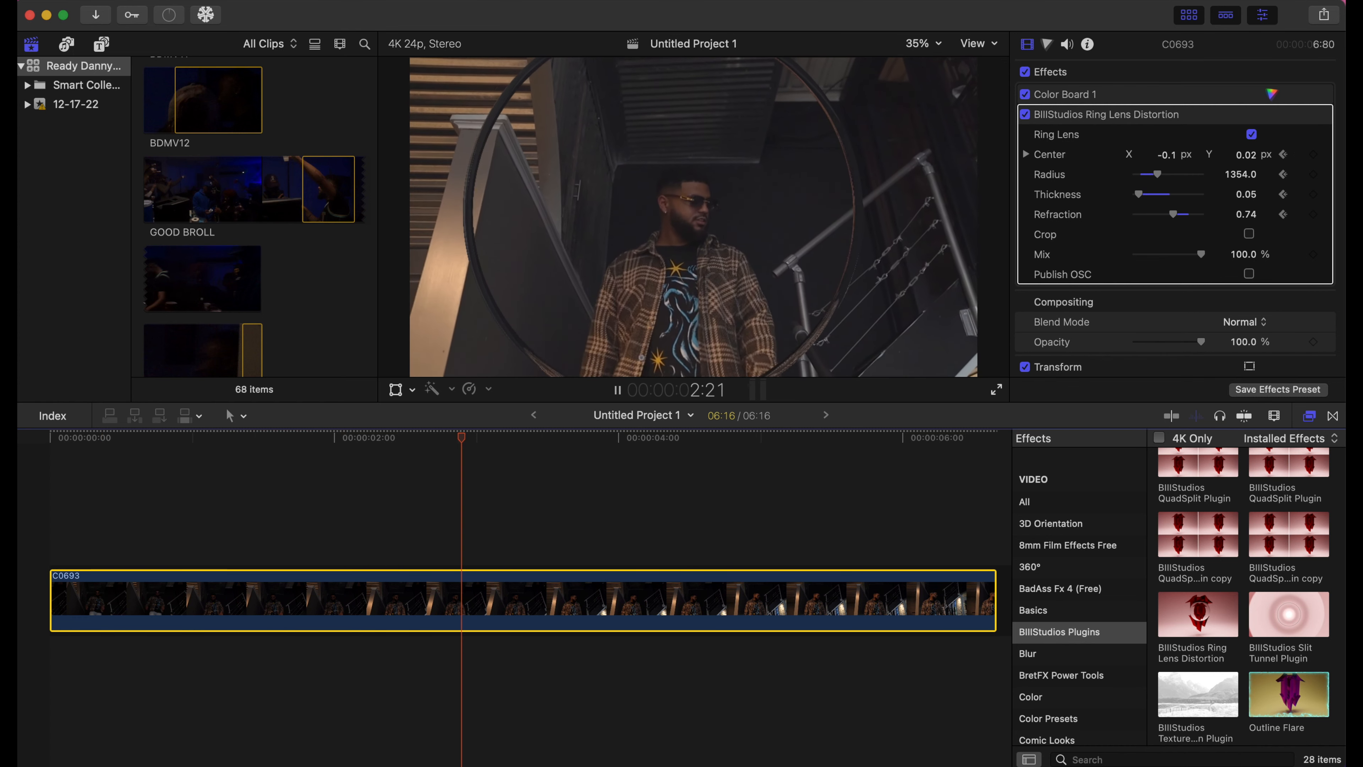
pyautogui.press('space')
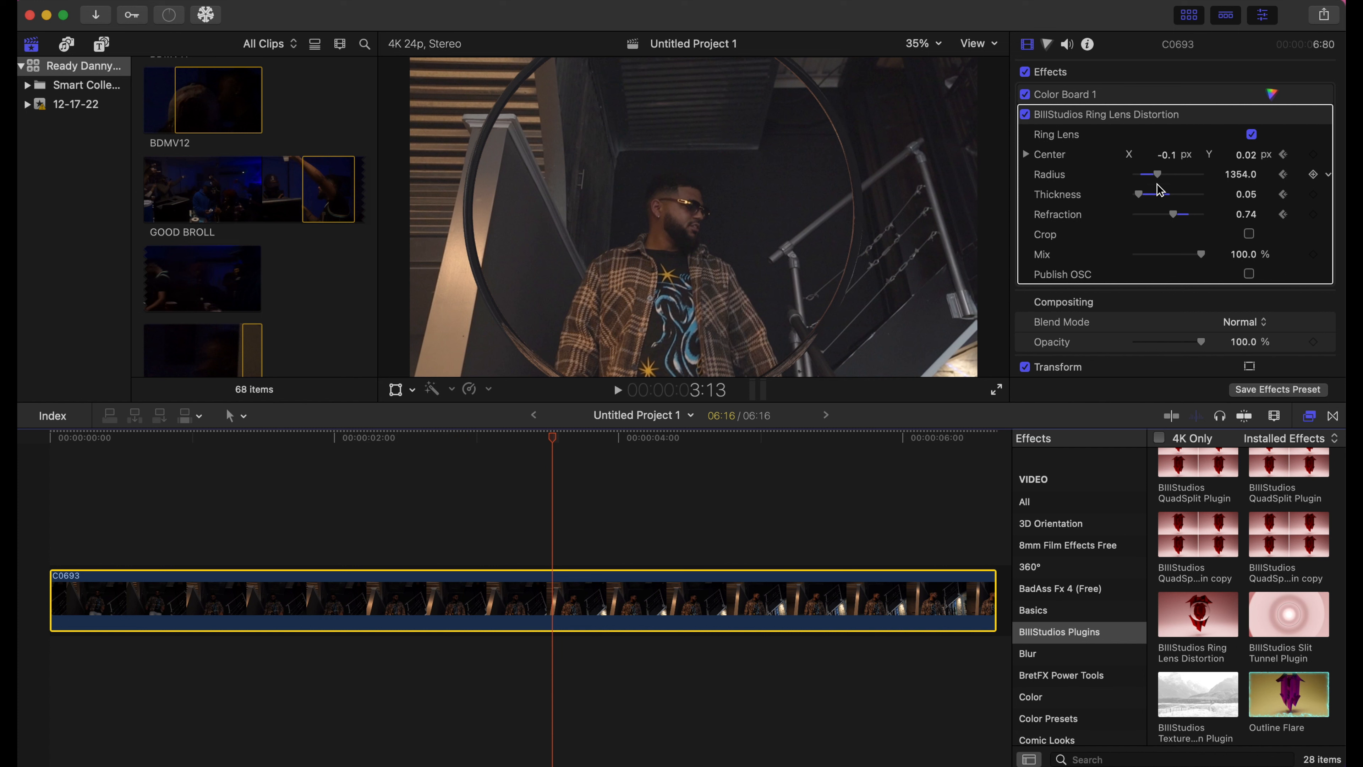
pyautogui.moveTo(1138, 195); pyautogui.dragTo(1164, 220)
# - Keyframe the lens Center X sweeping across the frame to 0.8 around four seconds, then raise Center Y
pyautogui.moveTo(554, 437); pyautogui.dragTo(633, 442)
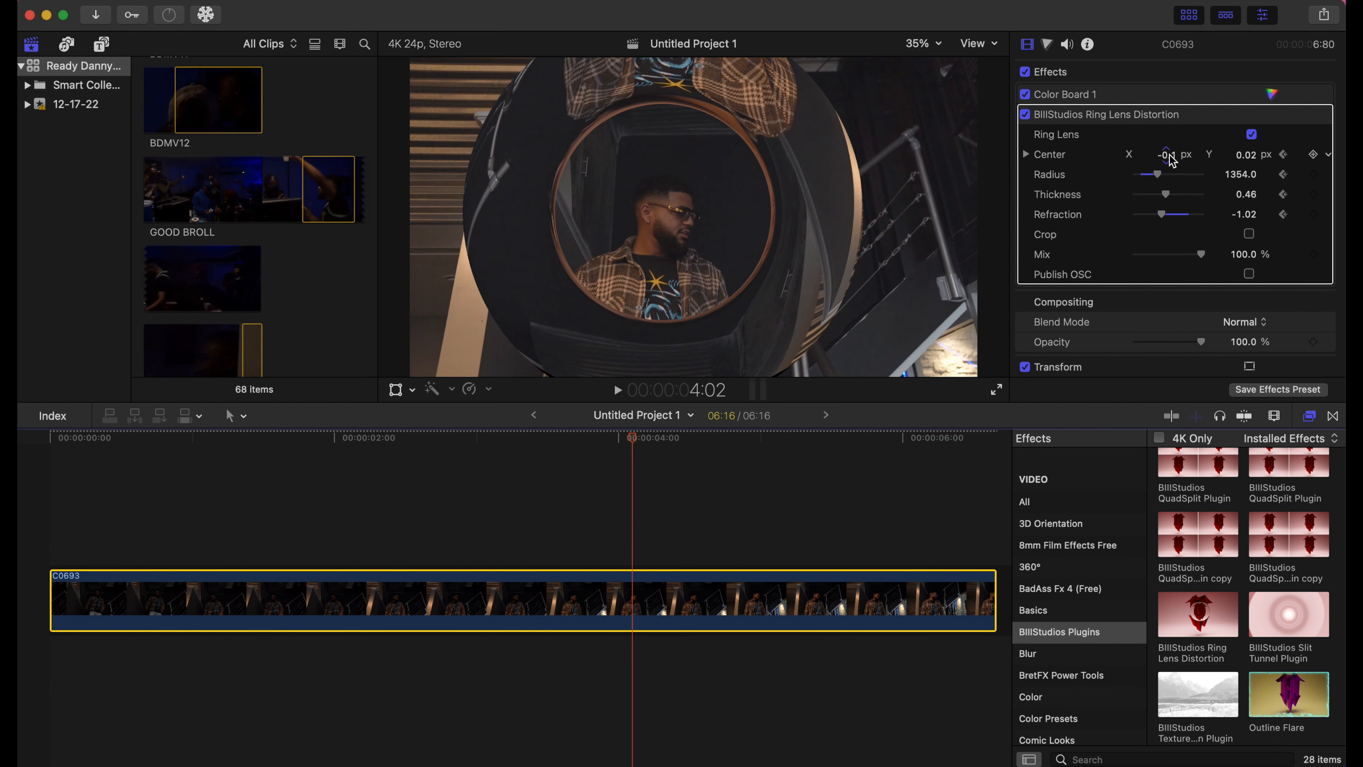
pyautogui.moveTo(1169, 155); pyautogui.dragTo(1166, 154)
pyautogui.click(107, 438)
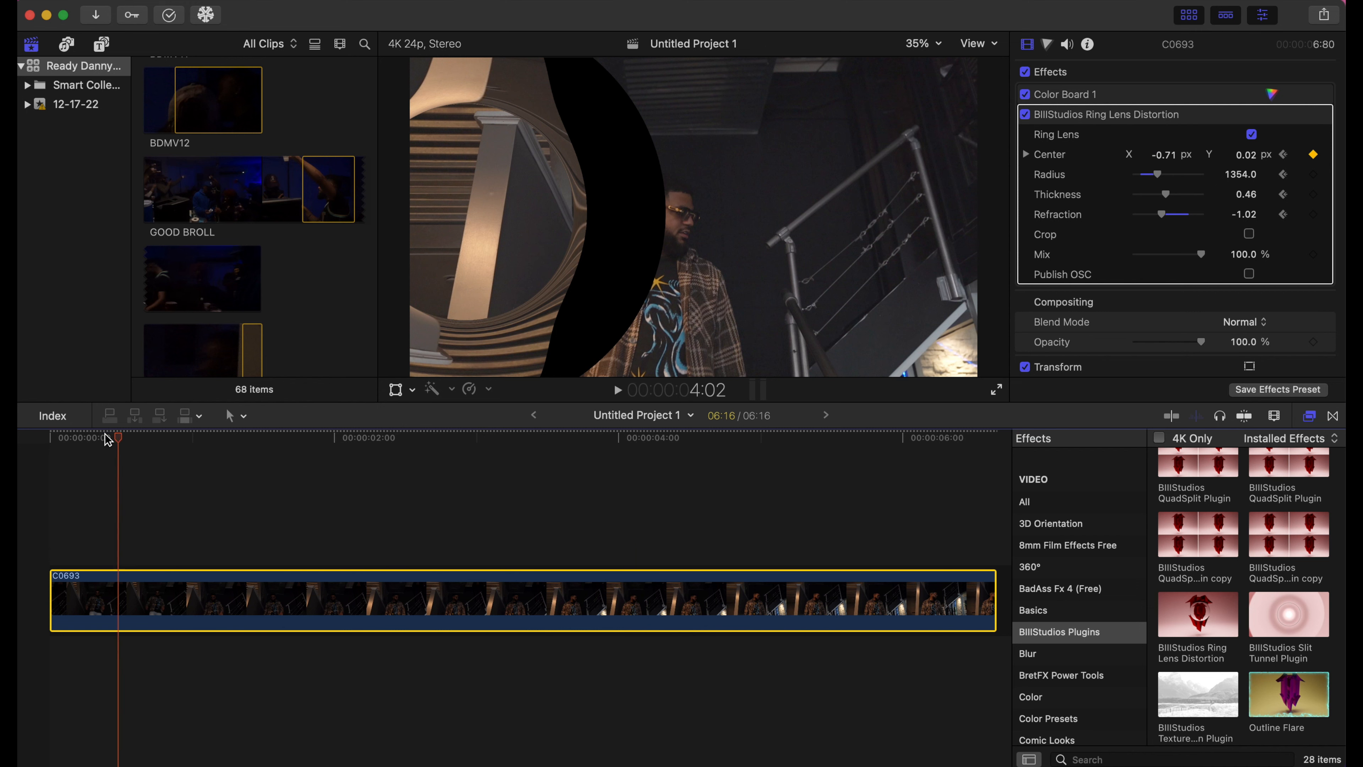
pyautogui.press('space')
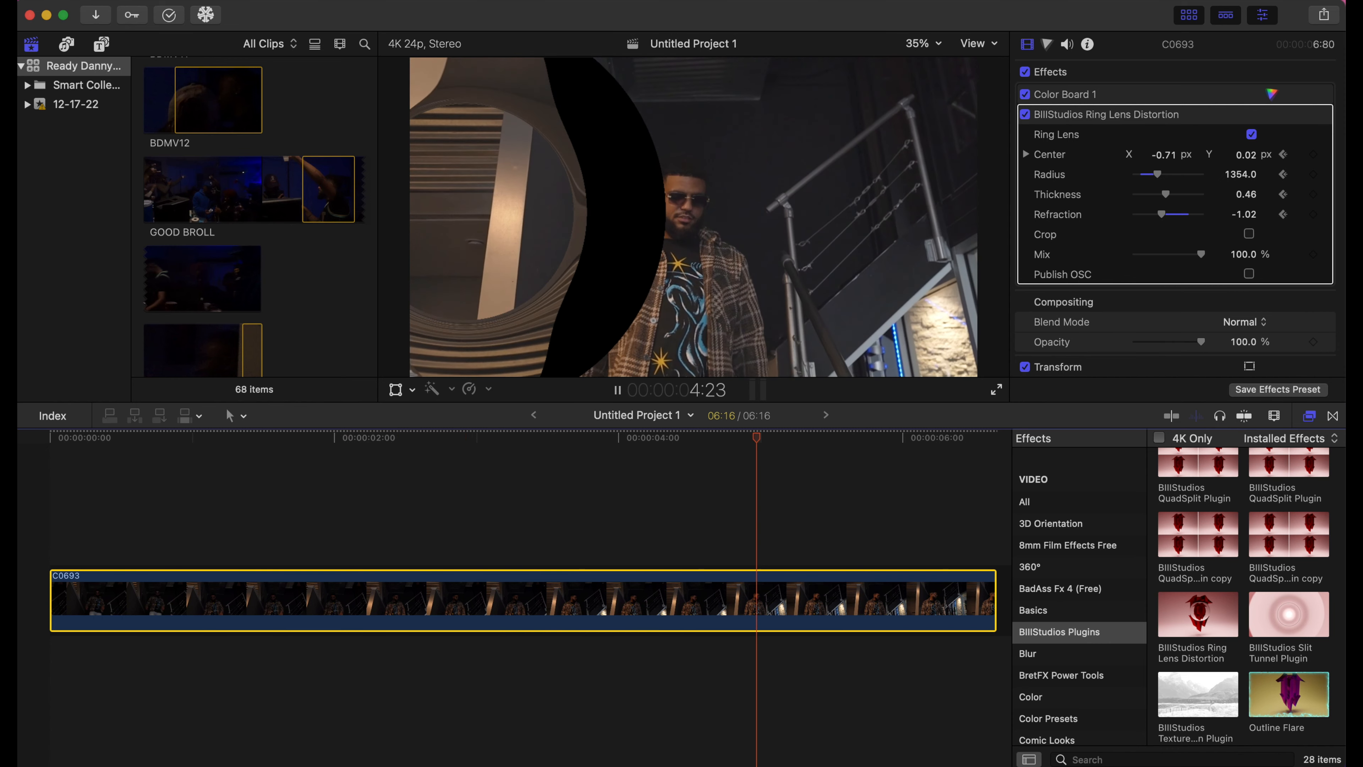
pyautogui.press('space')
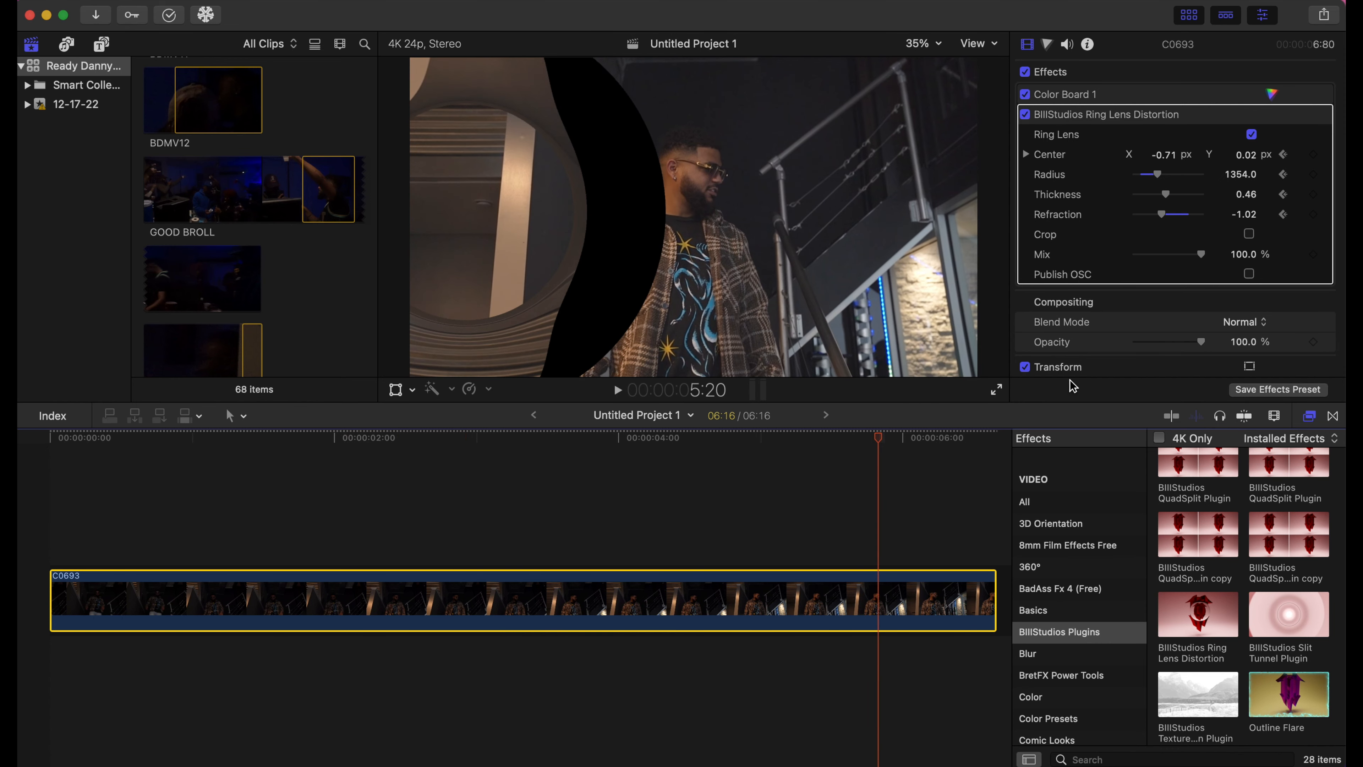
pyautogui.moveTo(1163, 161)
pyautogui.mouseDown()
pyautogui.moveTo(1194, 161)
pyautogui.moveTo(1162, 161)
pyautogui.mouseUp()
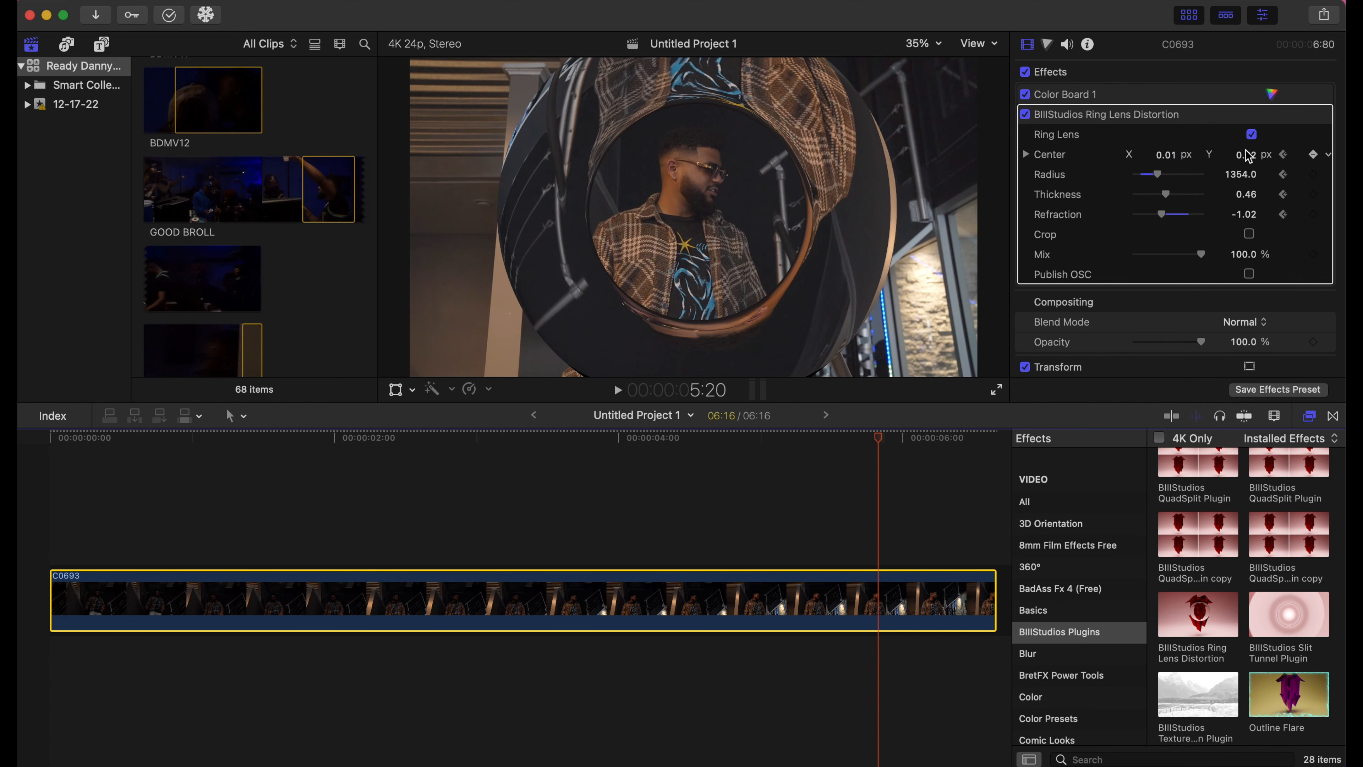
pyautogui.moveTo(1252, 161); pyautogui.dragTo(1252, 148)
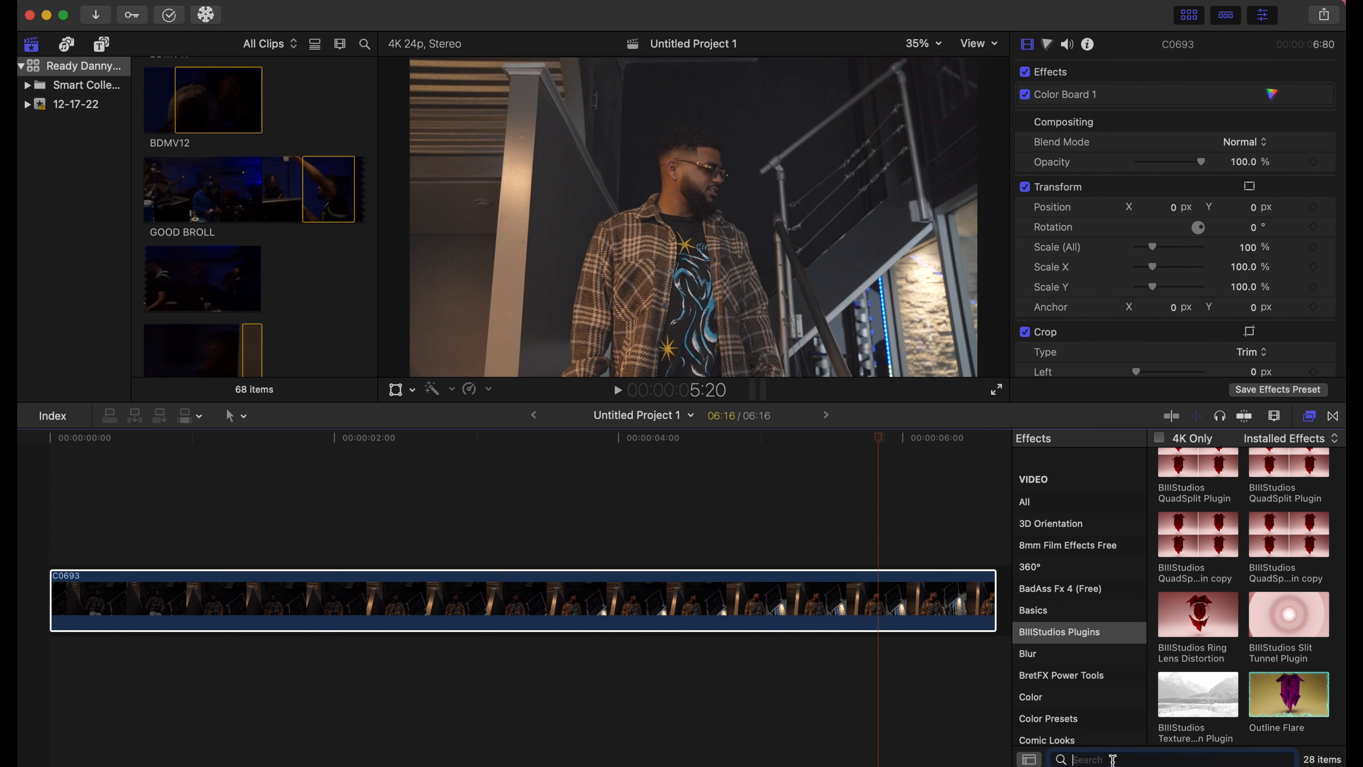
# - Search the effects for 'low shut' and drag BIII Low Shutter Effect onto clip C0693
pyautogui.click(1113, 759)
pyautogui.write('low shut')
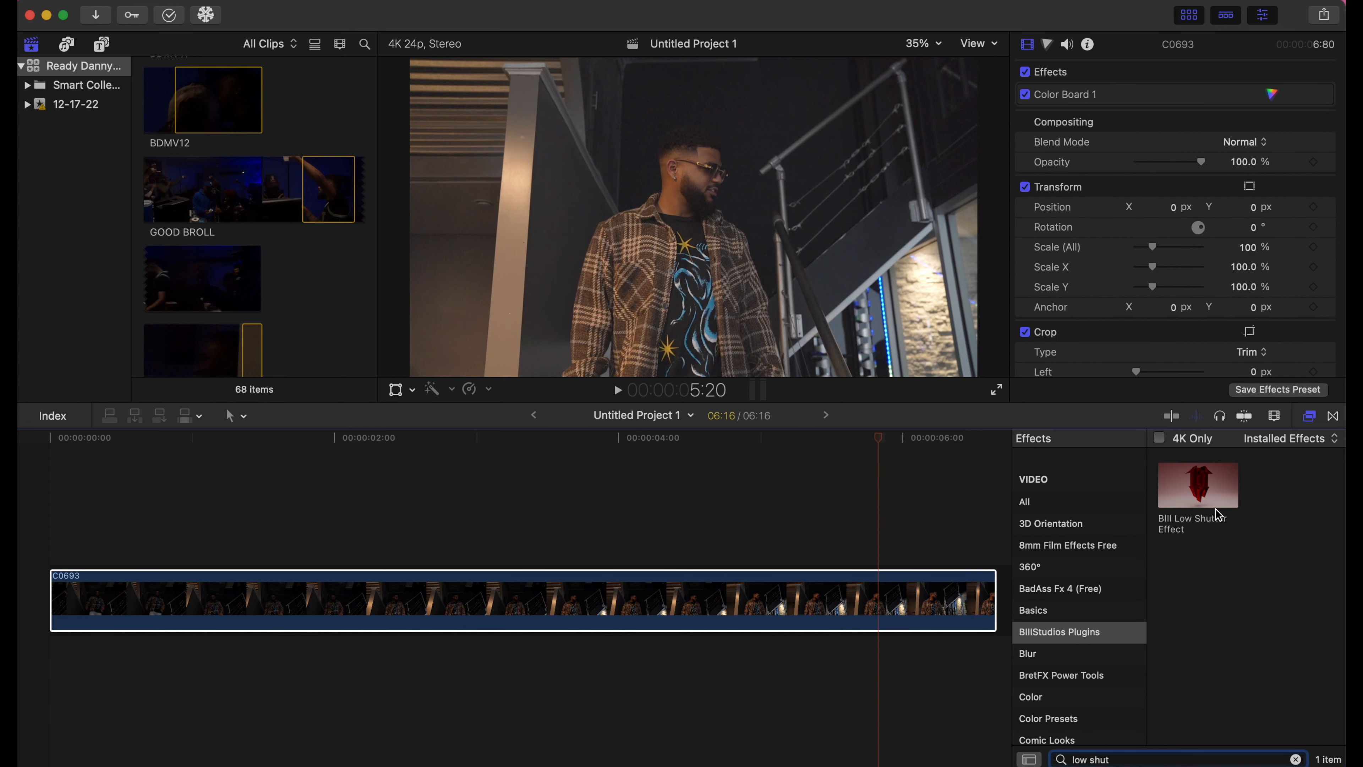
pyautogui.click(1211, 495)
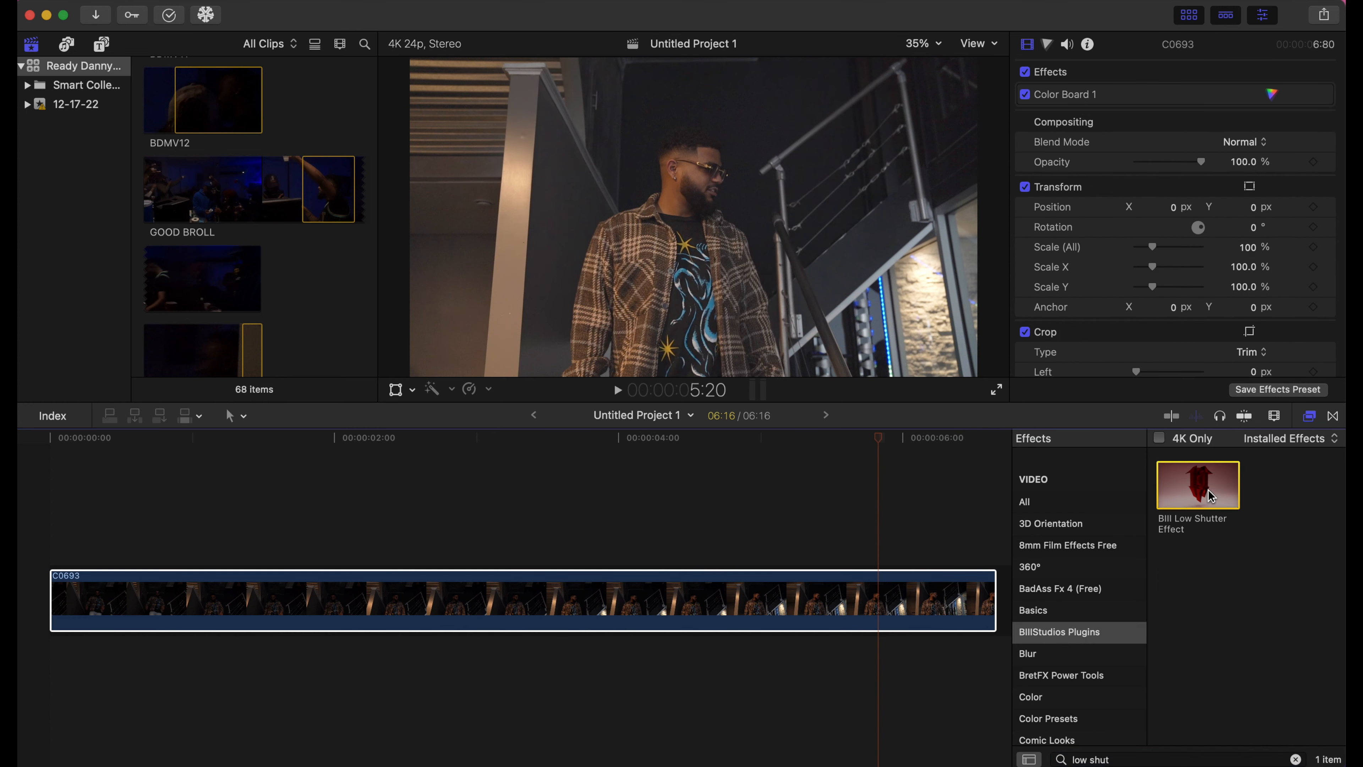
pyautogui.moveTo(1210, 495); pyautogui.dragTo(883, 621)
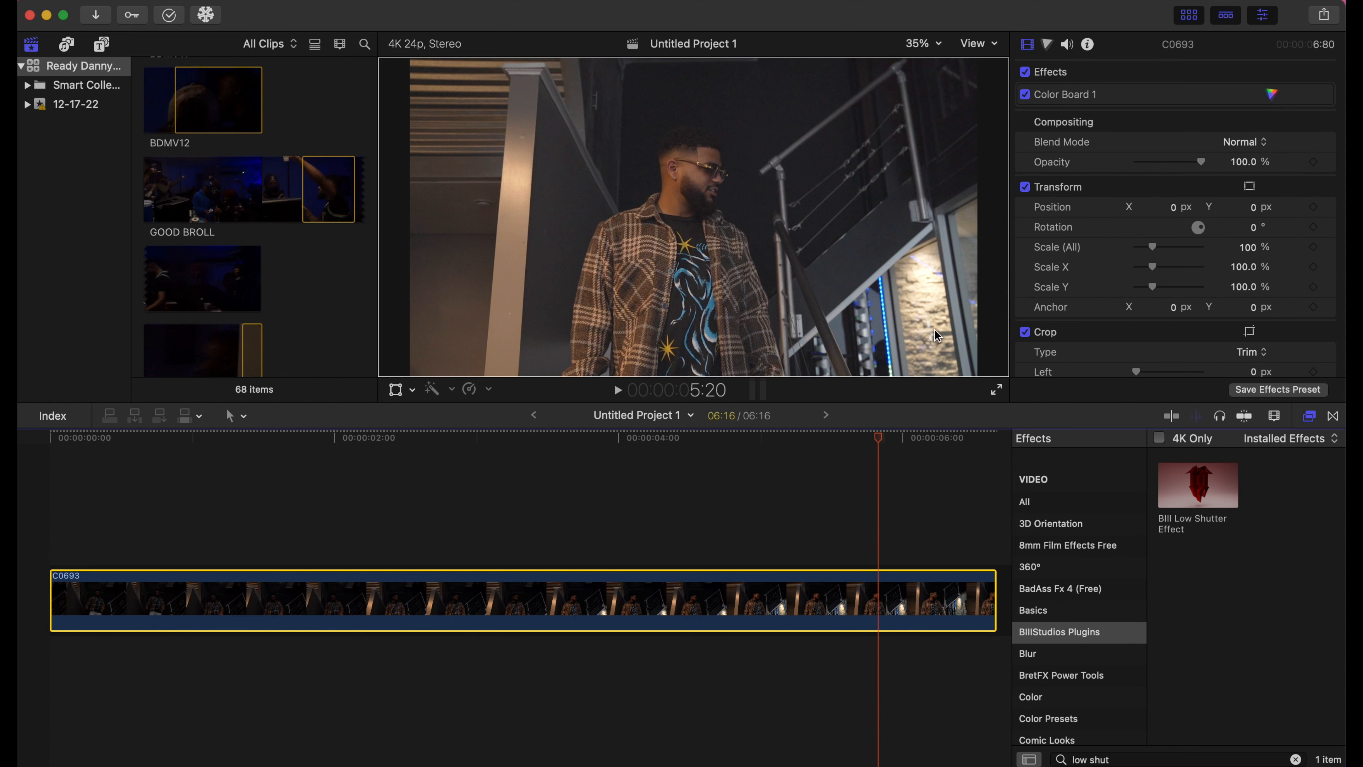
# - Preview the Low Shutter Effect from the timeline start, then delete it from the clip
pyautogui.click(23, 445)
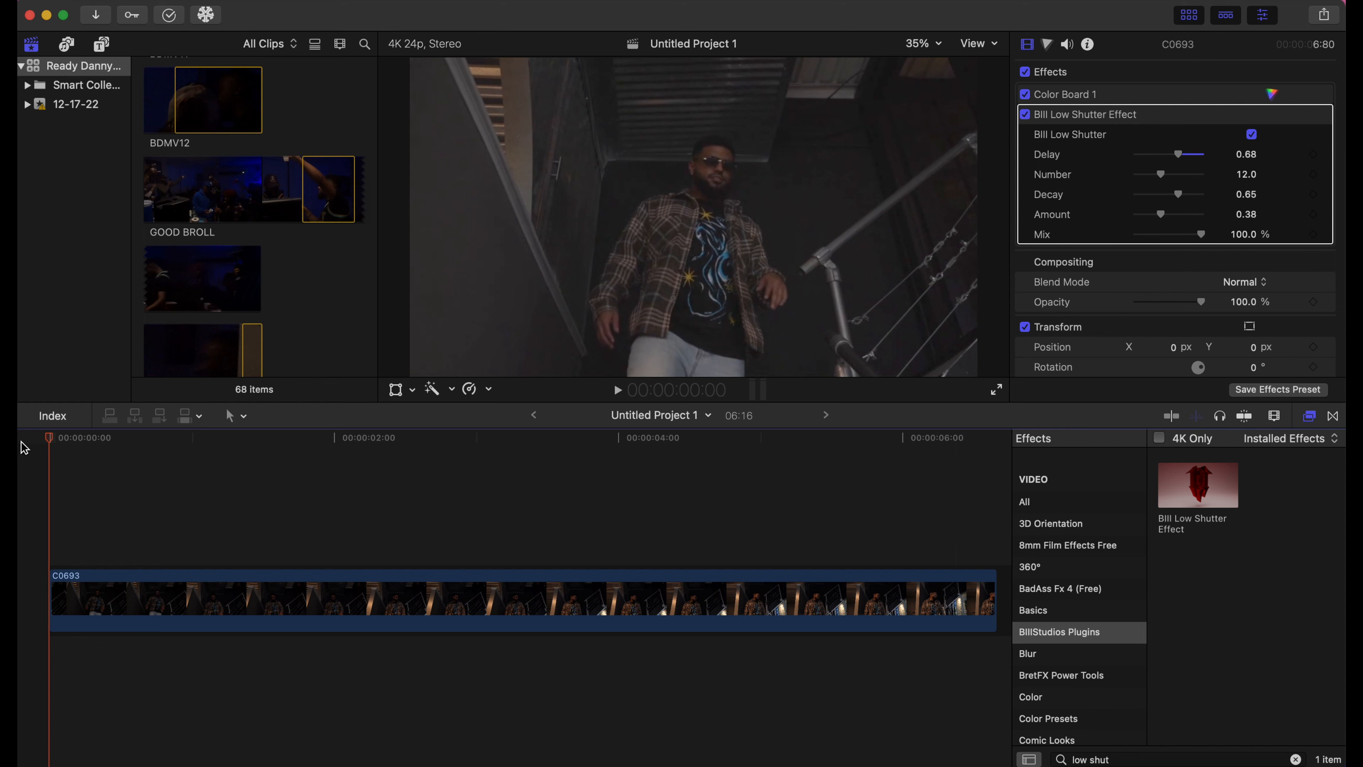
pyautogui.press('space')
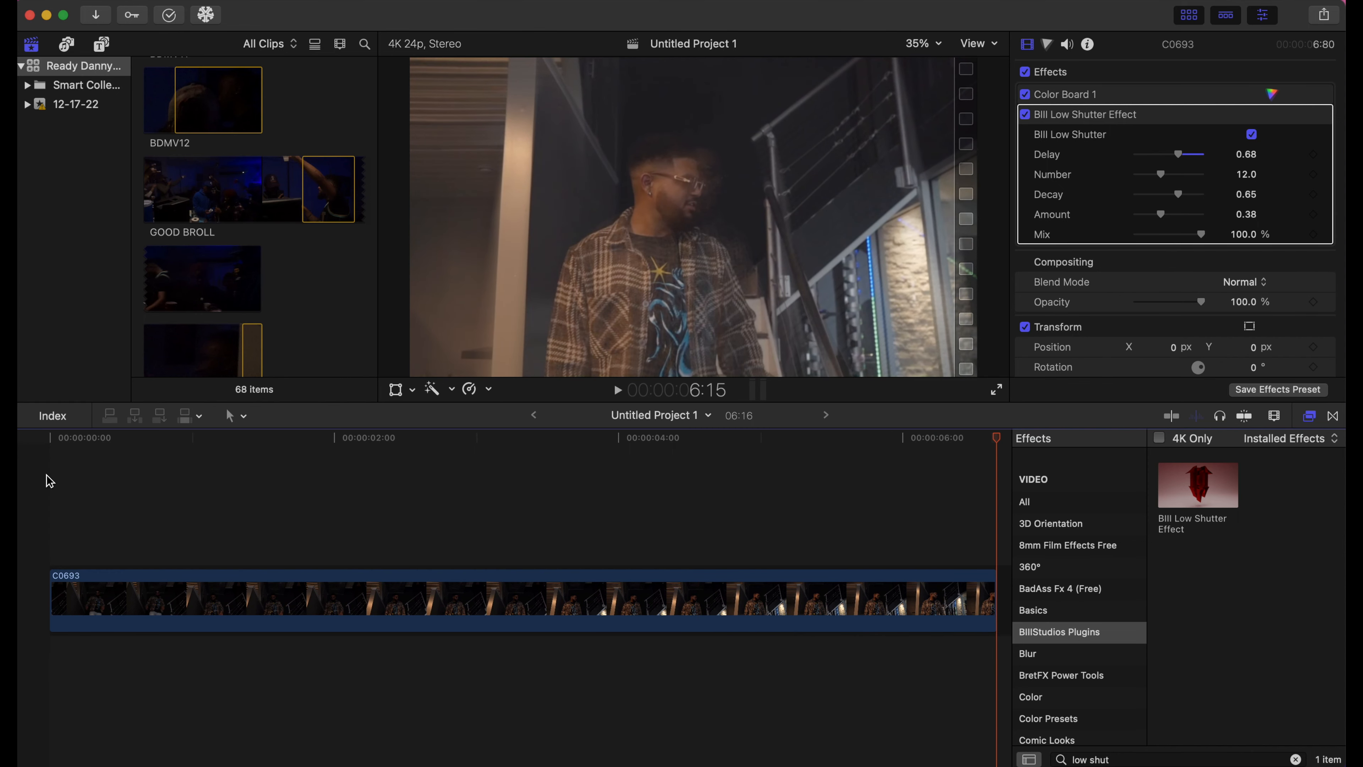
pyautogui.press('space')
pyautogui.click(1124, 129)
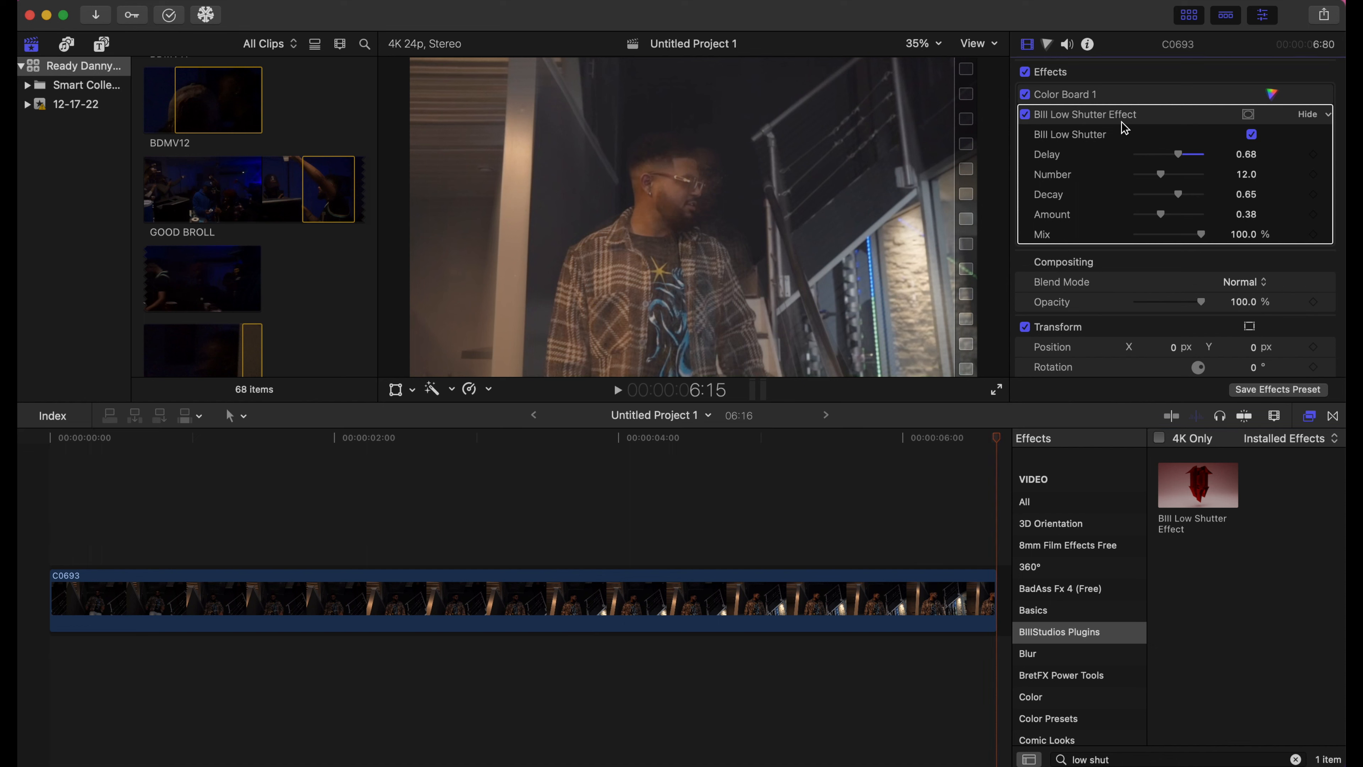
pyautogui.press('Delete')
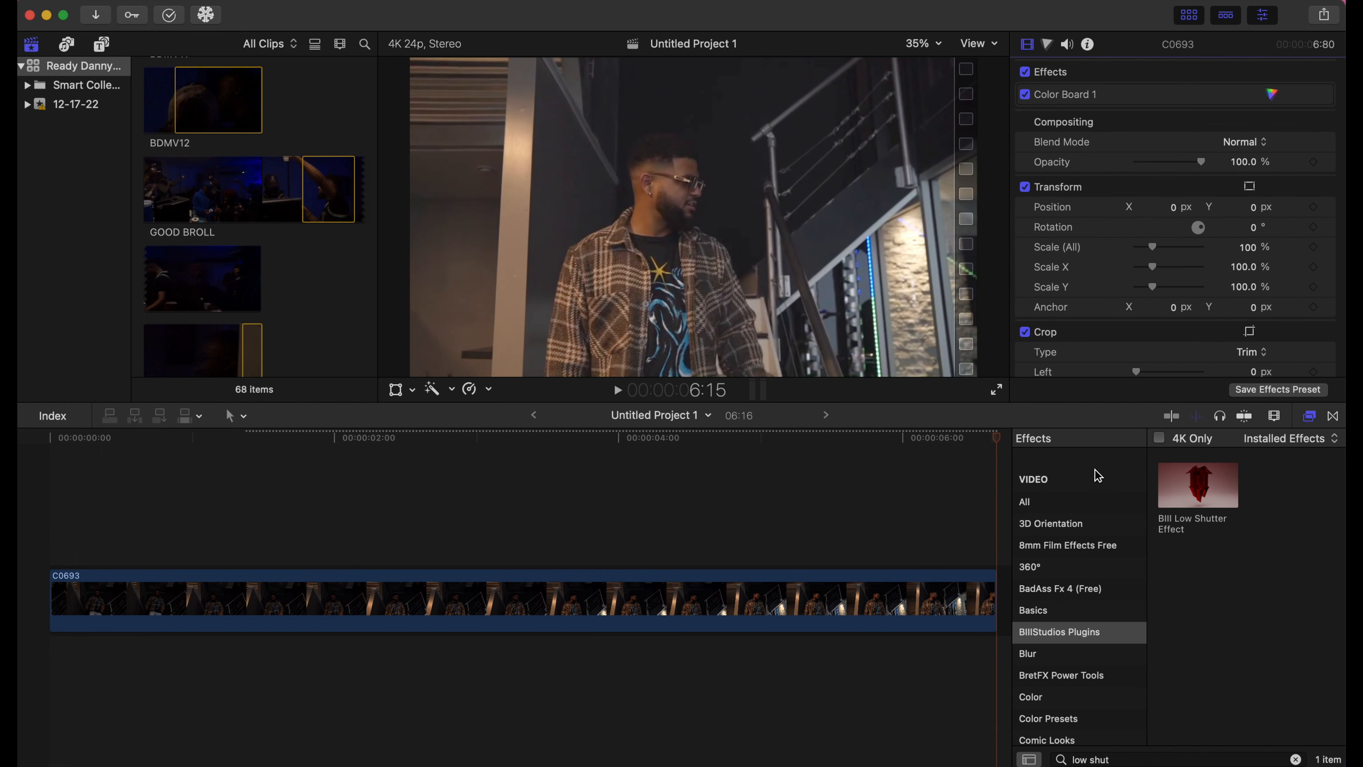
# - Clear the effects search, try Outline Flare on clip C0693, then remove it again
pyautogui.click(1292, 759)
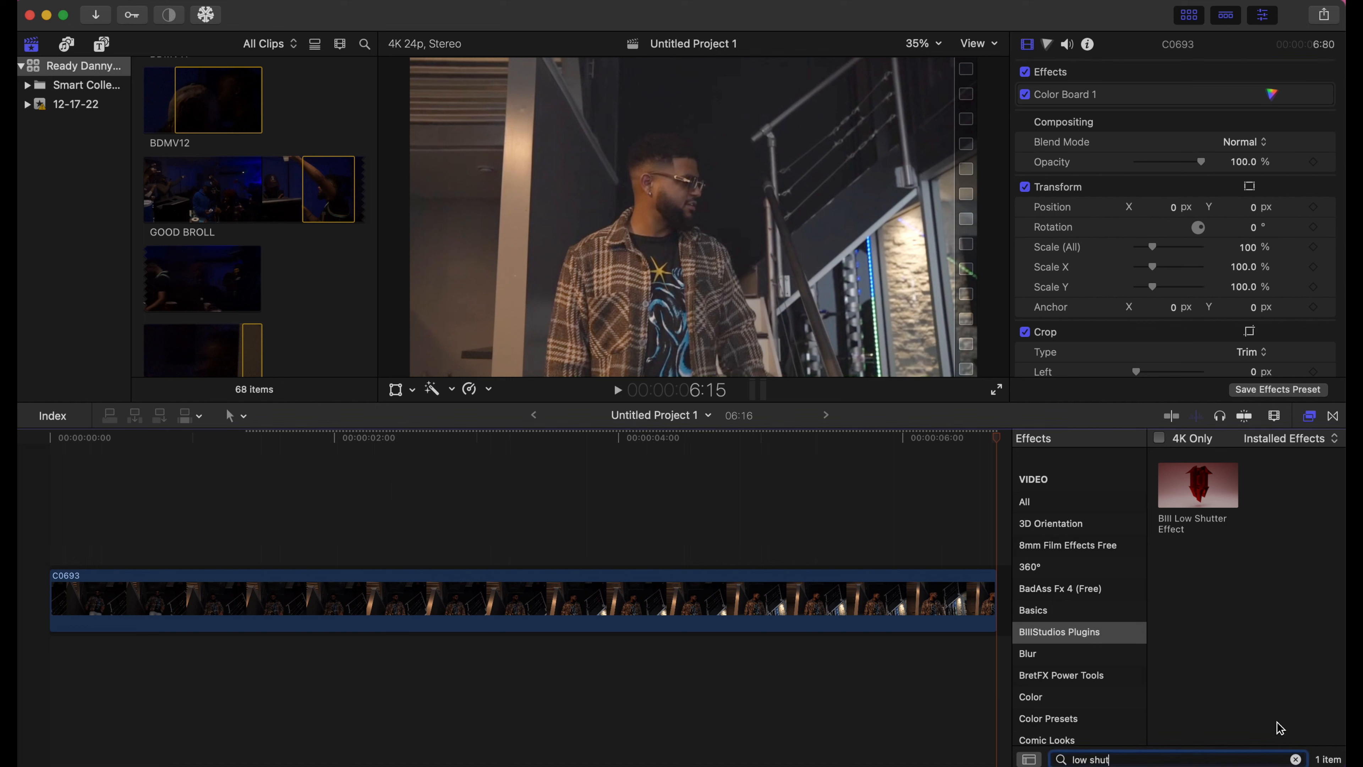
pyautogui.click(1296, 760)
pyautogui.scroll(-10, 1242, 639)
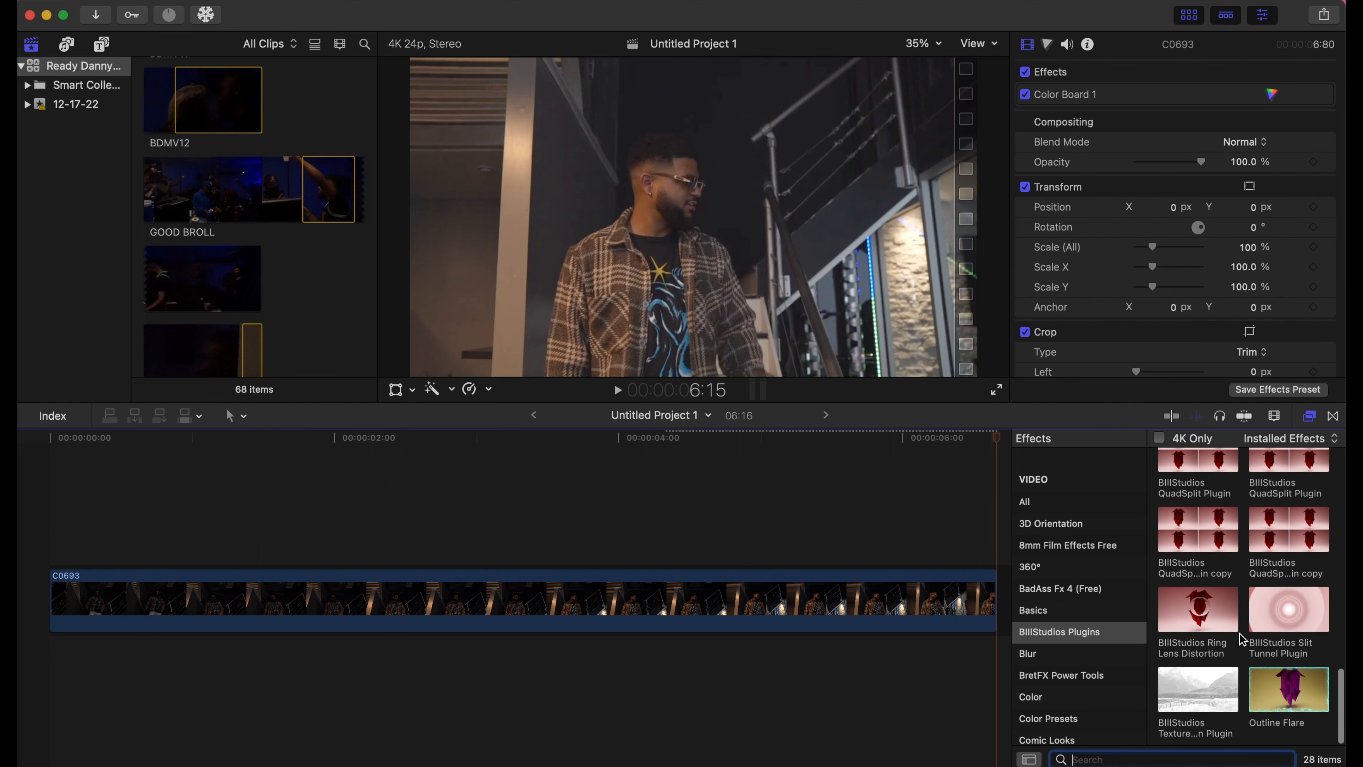
pyautogui.moveTo(1013, 637); pyautogui.dragTo(876, 603)
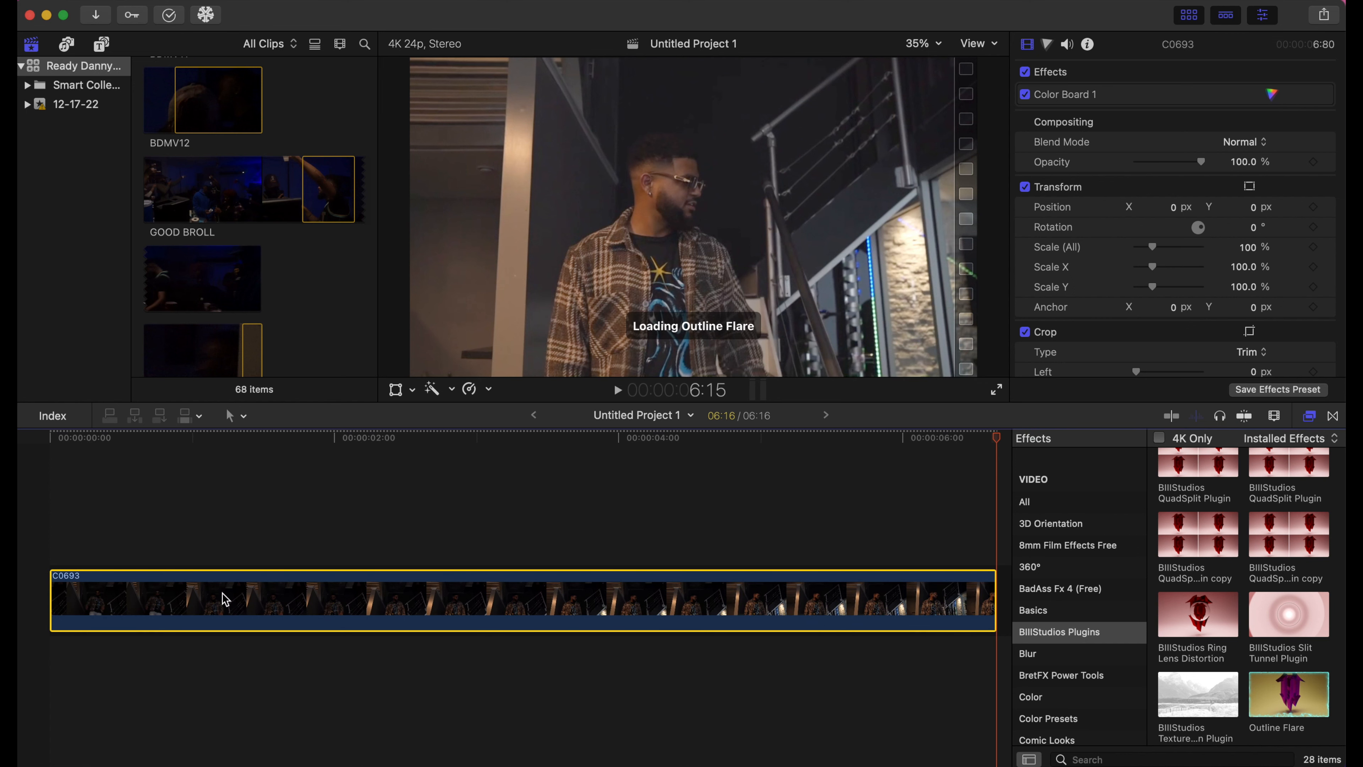
pyautogui.click(115, 514)
pyautogui.press('Delete')
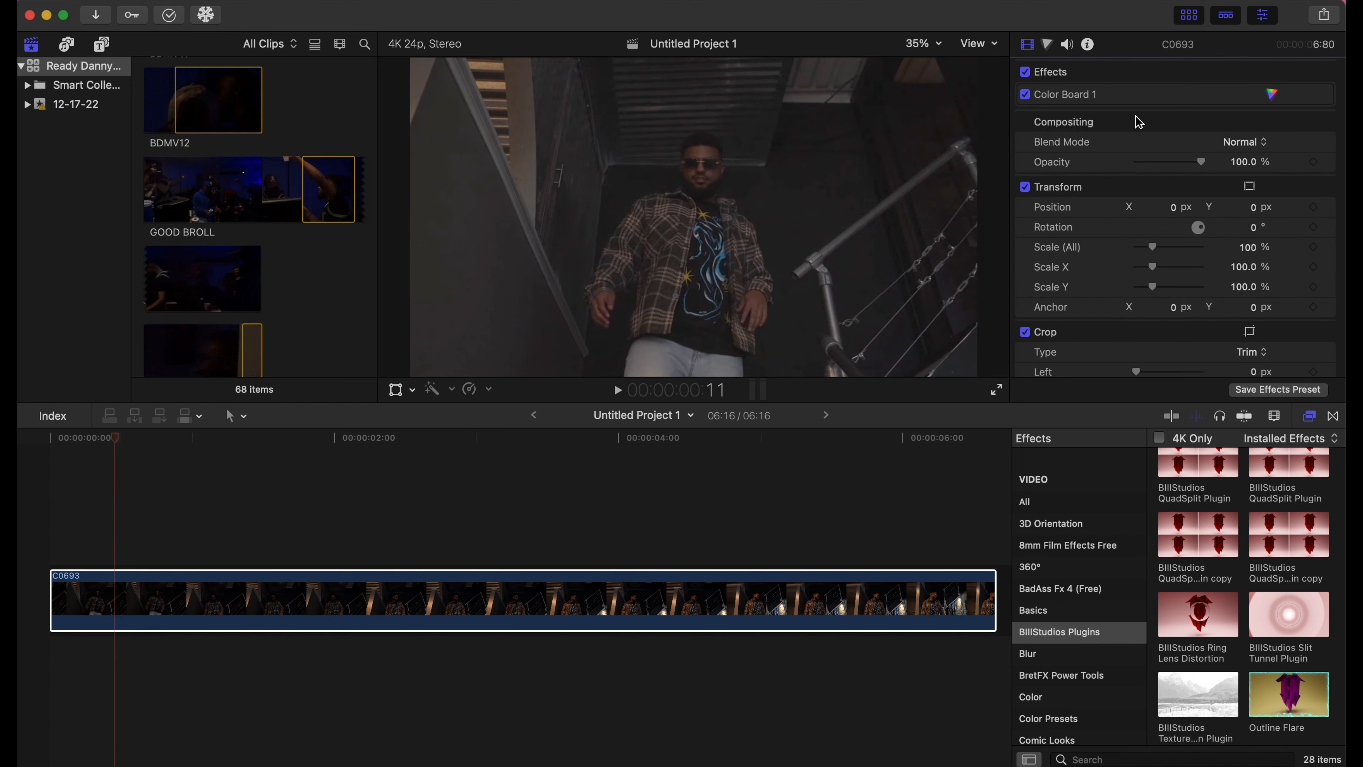
# - Option-drag clip C0693 upward to stack a duplicate directly above the original
pyautogui.click(415, 619)
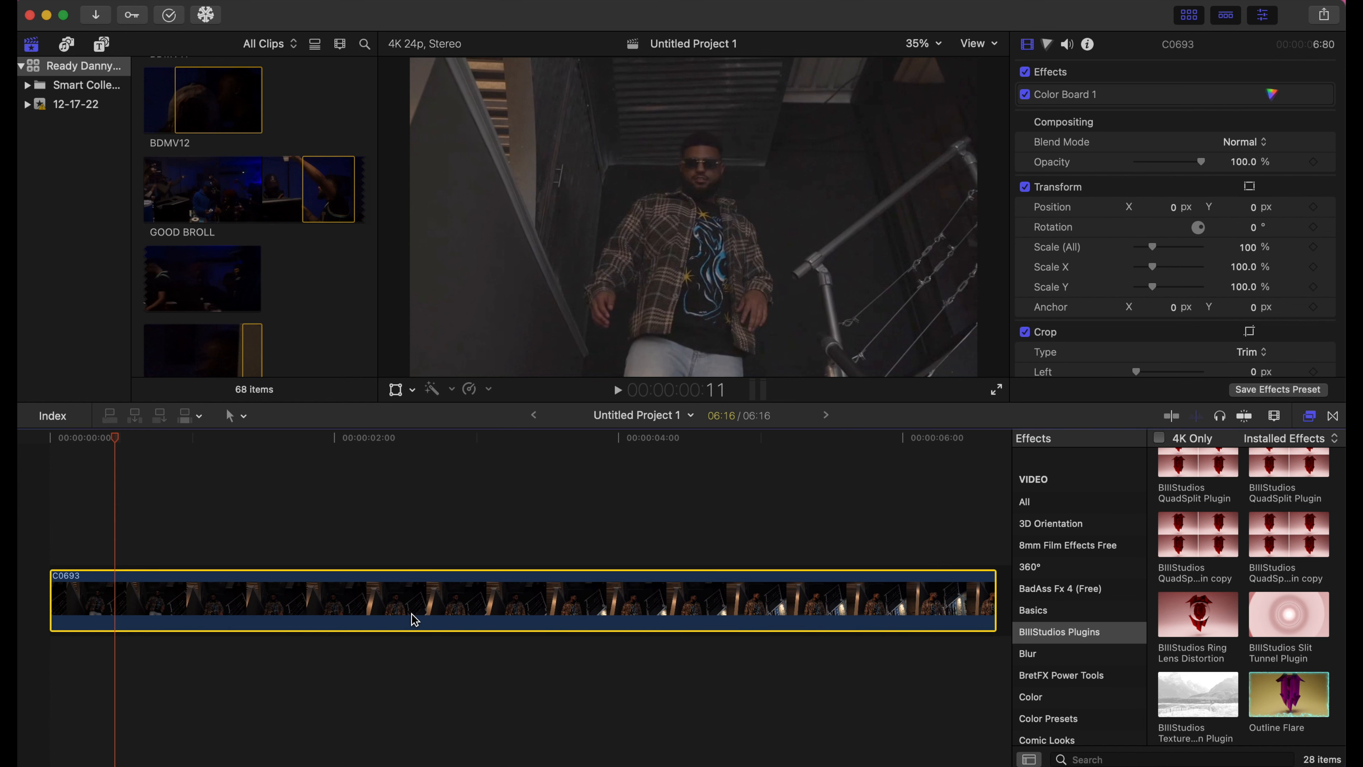
pyautogui.moveTo(414, 619); pyautogui.dragTo(421, 545)
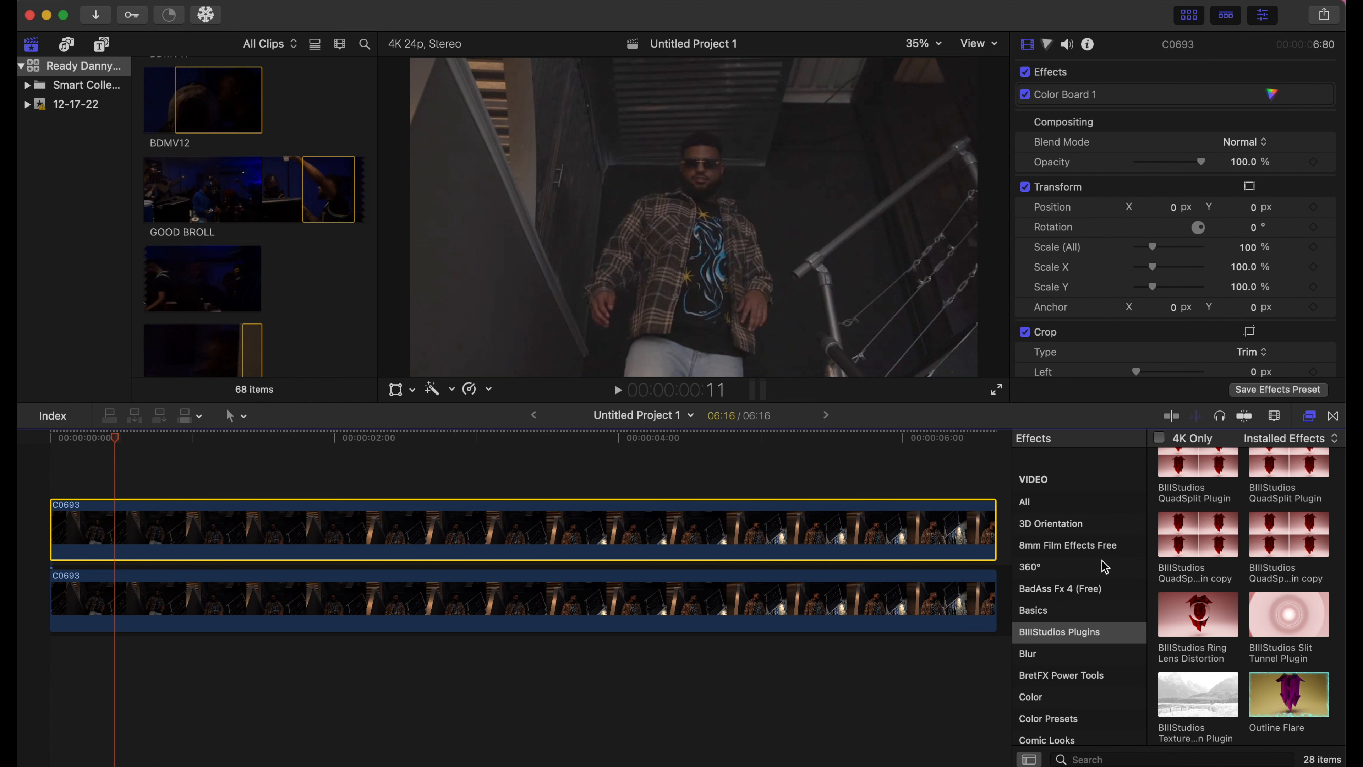
pyautogui.scroll(-10, 1104, 567)
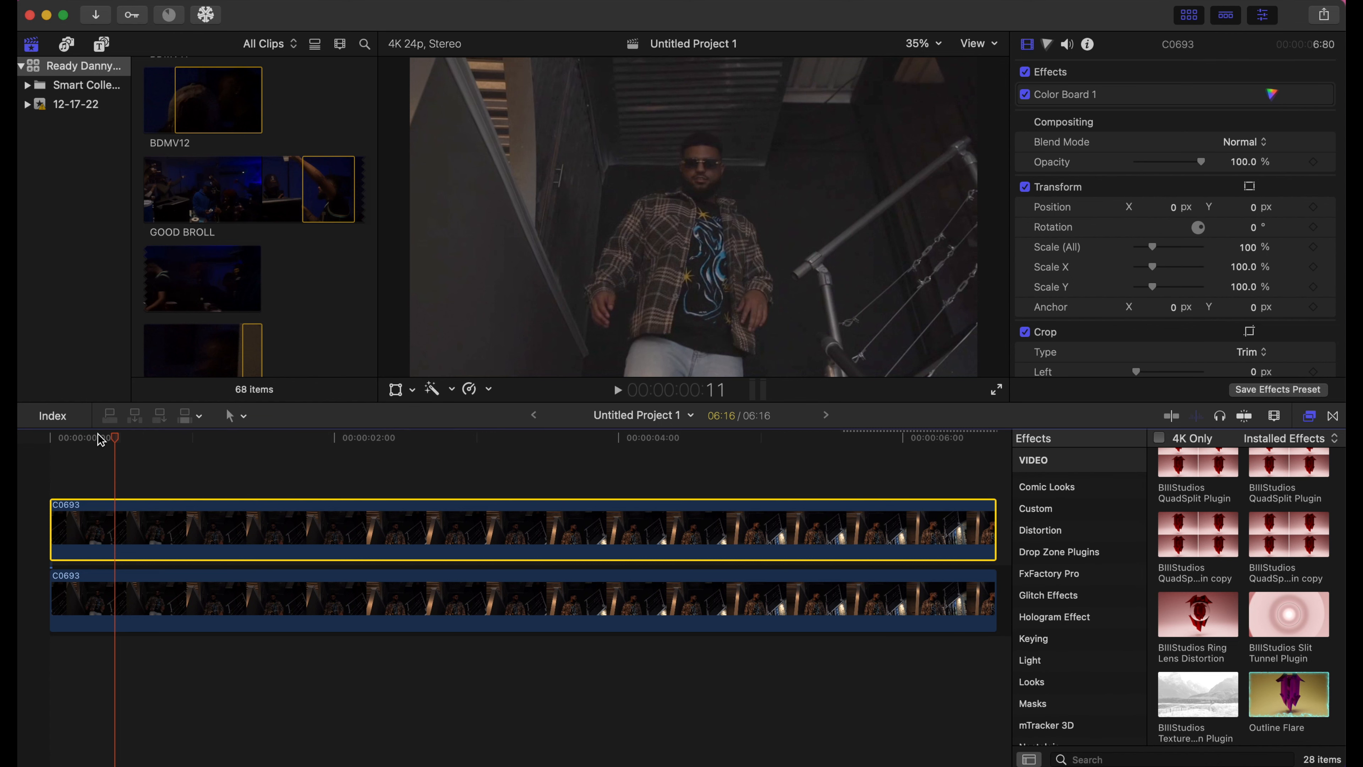
# - From the Masks category, apply Draw Mask to the upper C0693 clip with the playhead at the start
pyautogui.moveTo(116, 438); pyautogui.dragTo(57, 440)
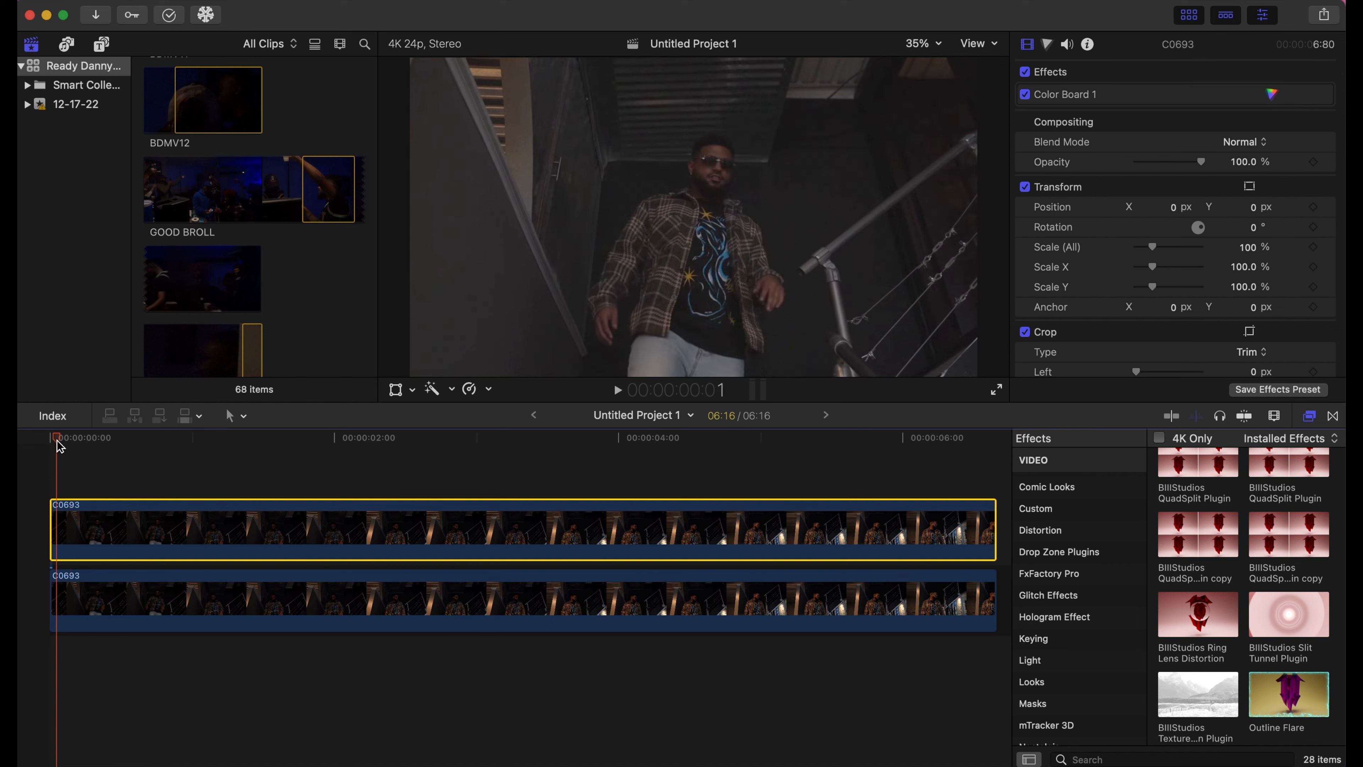
pyautogui.click(1065, 706)
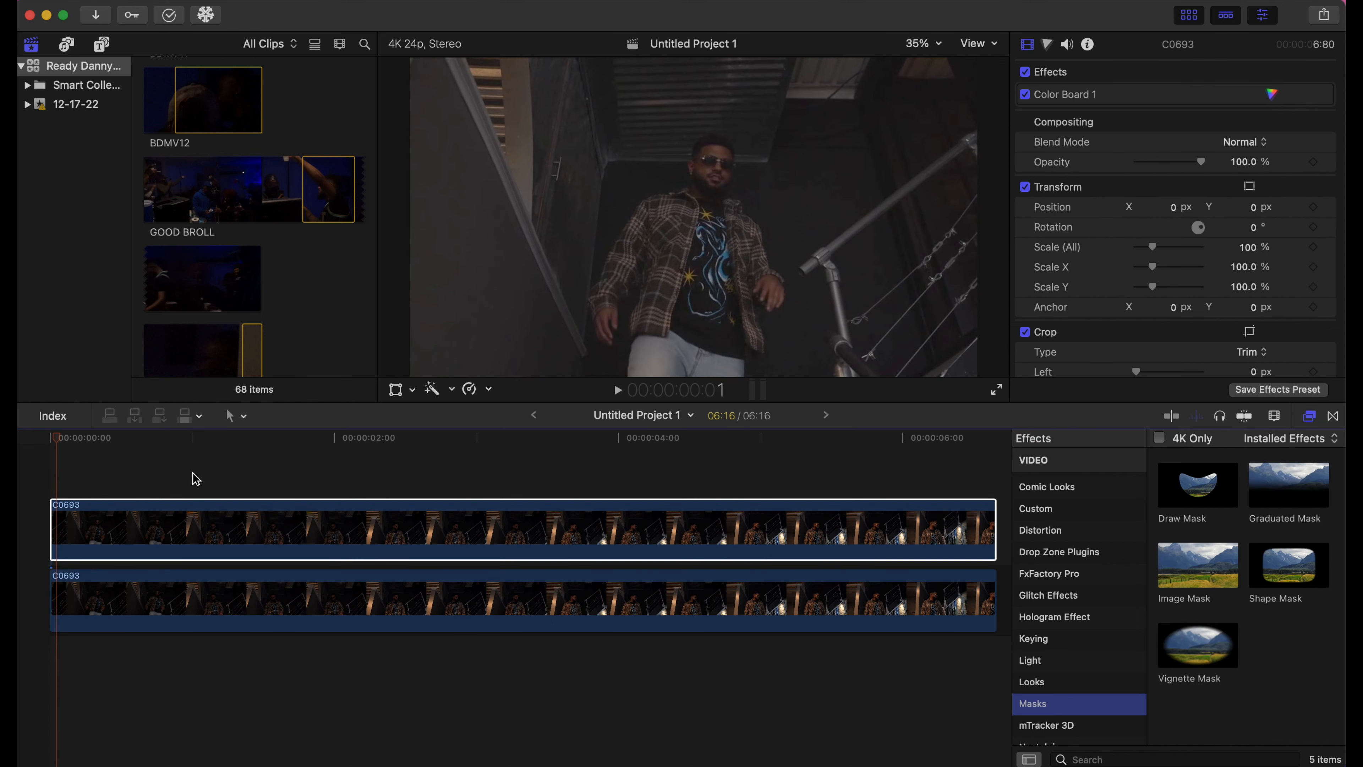
pyautogui.moveTo(63, 442); pyautogui.dragTo(20, 447)
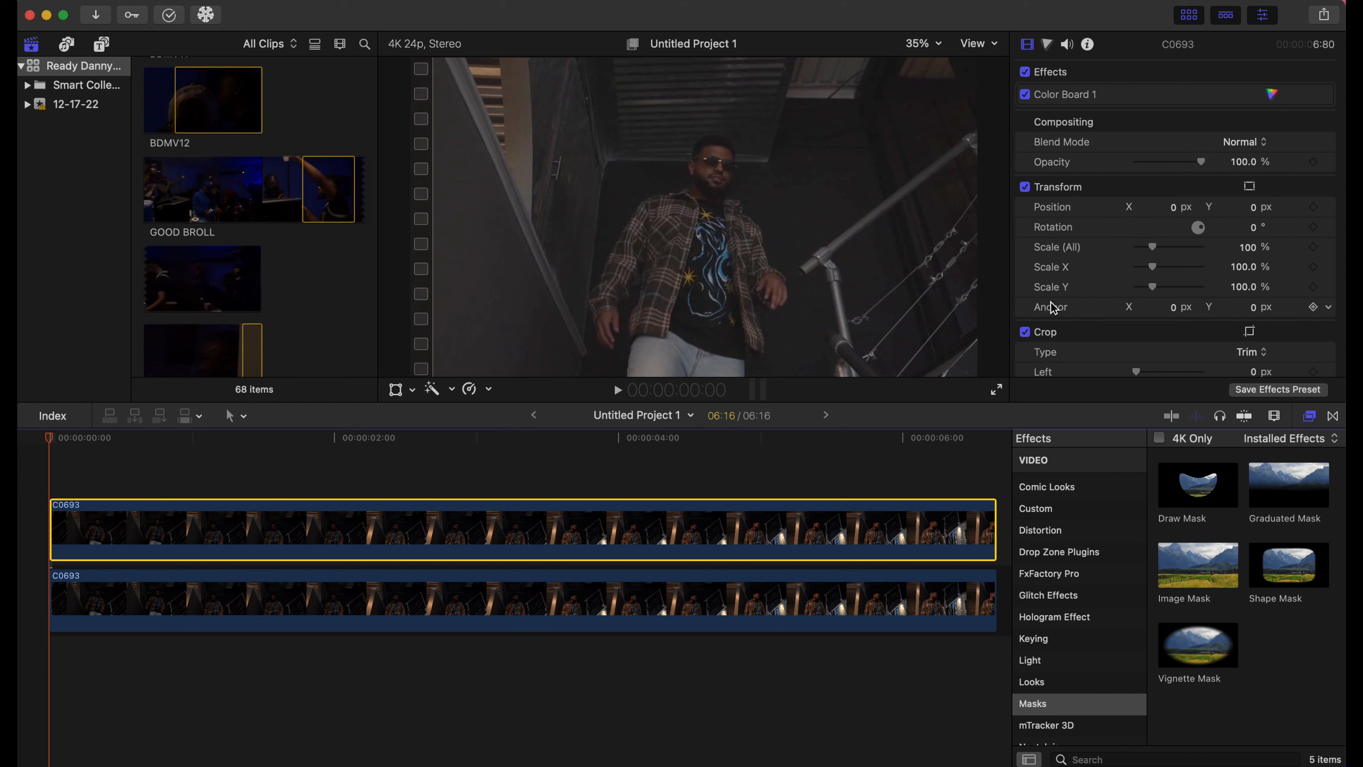
pyautogui.moveTo(1194, 498); pyautogui.dragTo(928, 526)
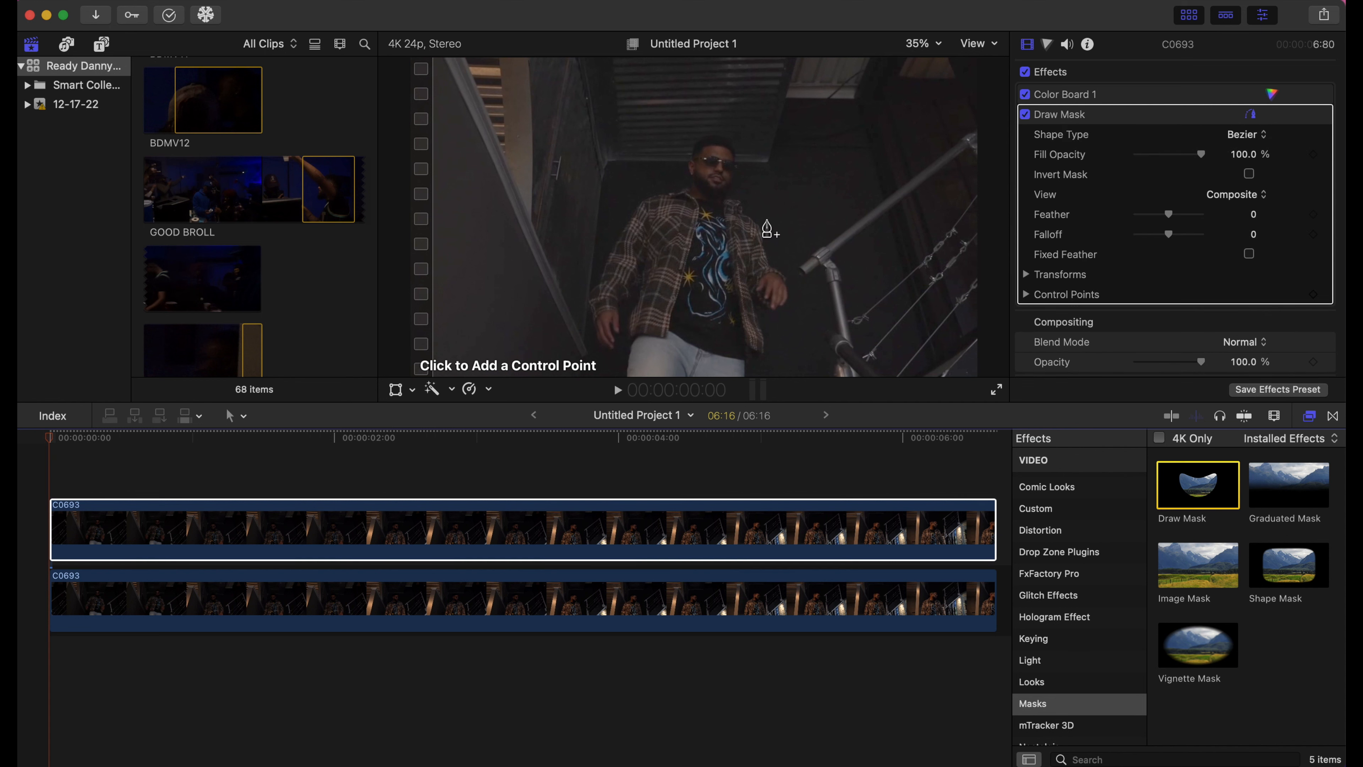
# - Trace a closed mask outline around the man's head, shoulders and arm, ending on the first point
pyautogui.click(754, 197)
pyautogui.click(744, 174)
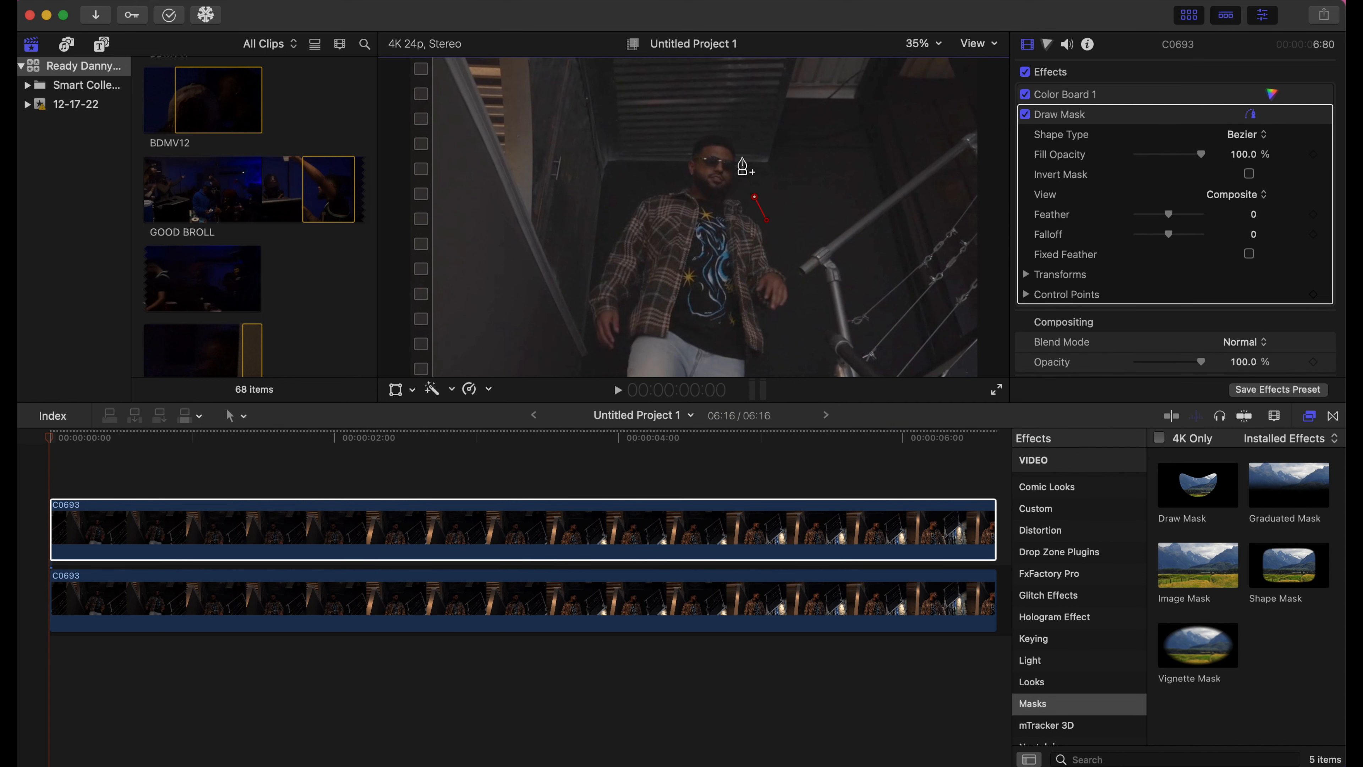
pyautogui.click(742, 148)
pyautogui.click(734, 128)
pyautogui.click(703, 127)
pyautogui.click(681, 153)
pyautogui.click(670, 186)
pyautogui.click(631, 202)
pyautogui.click(614, 227)
pyautogui.click(591, 277)
pyautogui.click(577, 303)
pyautogui.click(599, 386)
pyautogui.click(759, 366)
pyautogui.click(776, 337)
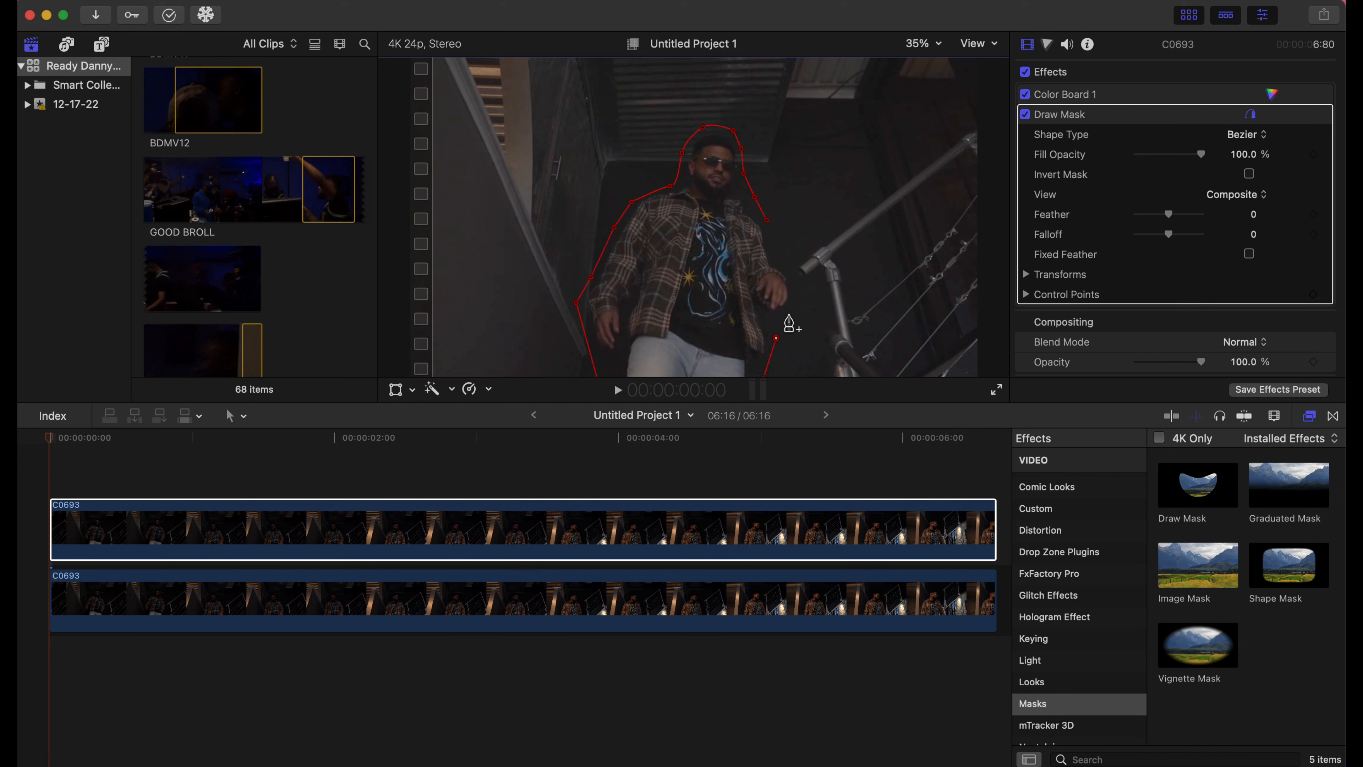
pyautogui.click(796, 305)
pyautogui.click(766, 219)
# - Show the BIIIStudios Plugins effects category in the effects browser
pyautogui.scroll(8, 1073, 590)
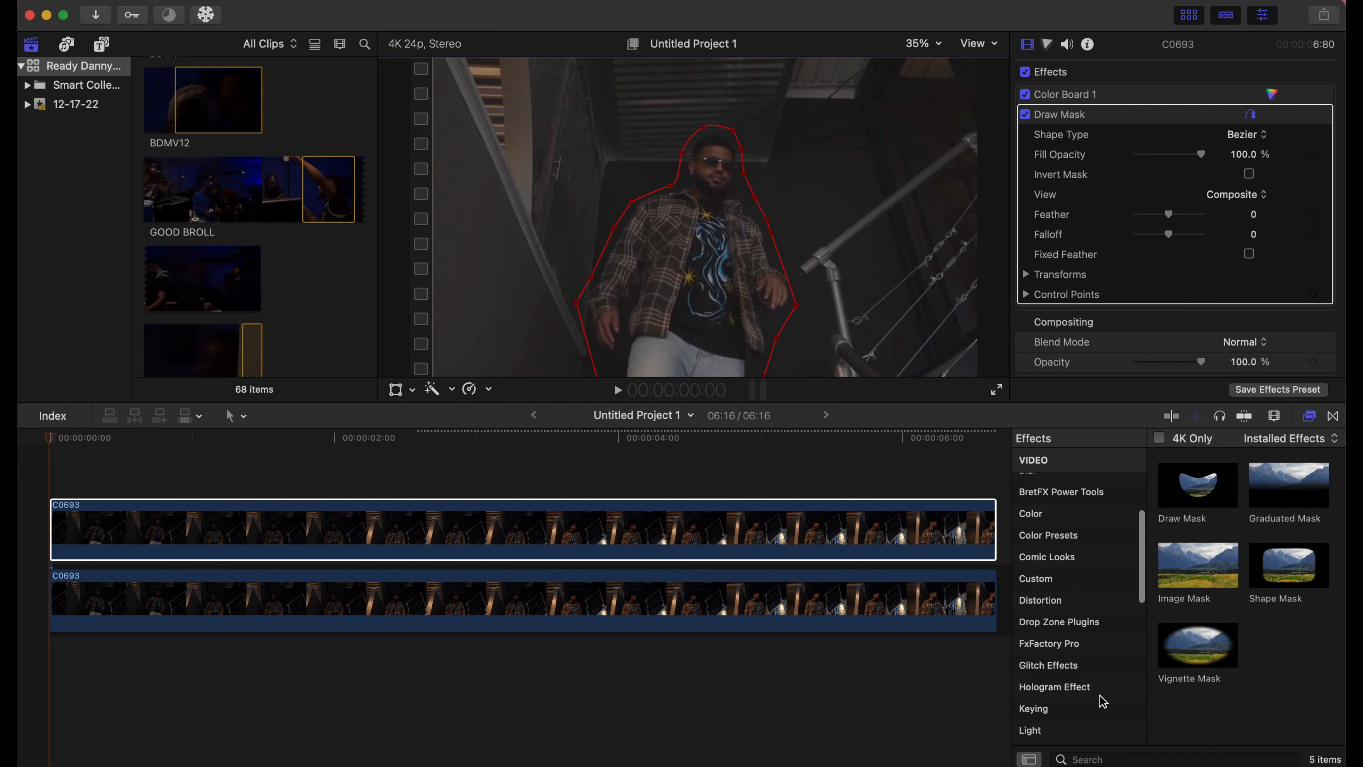
pyautogui.click(1132, 628)
pyautogui.scroll(-10, 1309, 650)
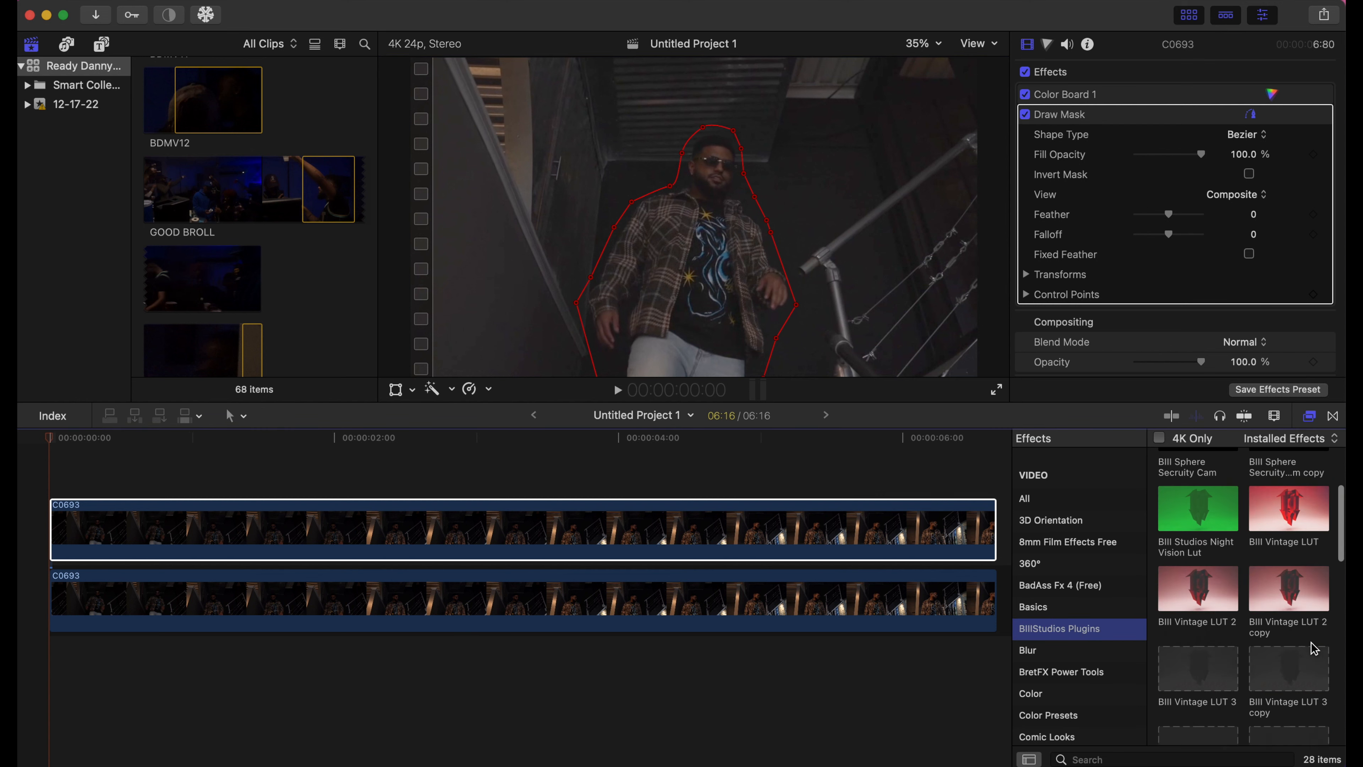
# - Apply Outline Flare to the masked upper clip, colour it orange and raise Width to 20
pyautogui.moveTo(1282, 689); pyautogui.dragTo(884, 542)
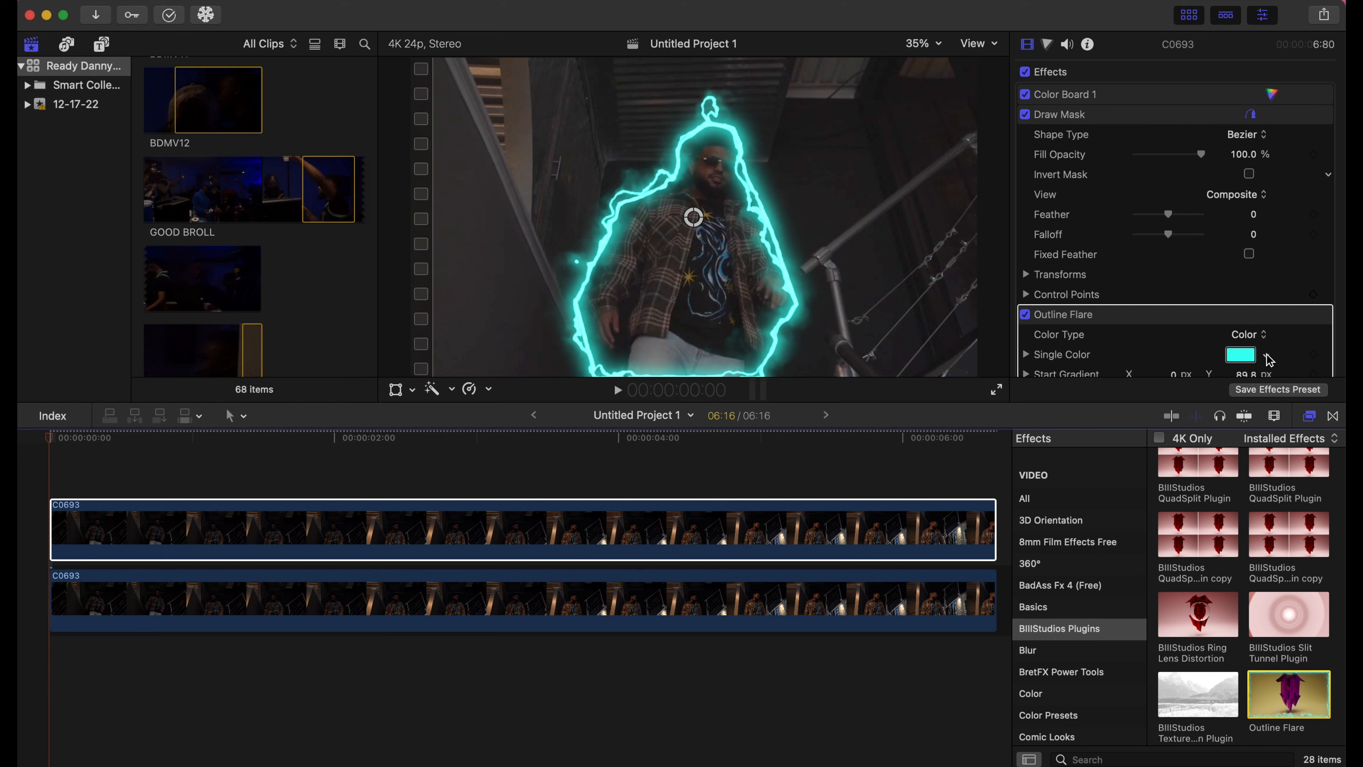
pyautogui.scroll(-3, 1269, 360)
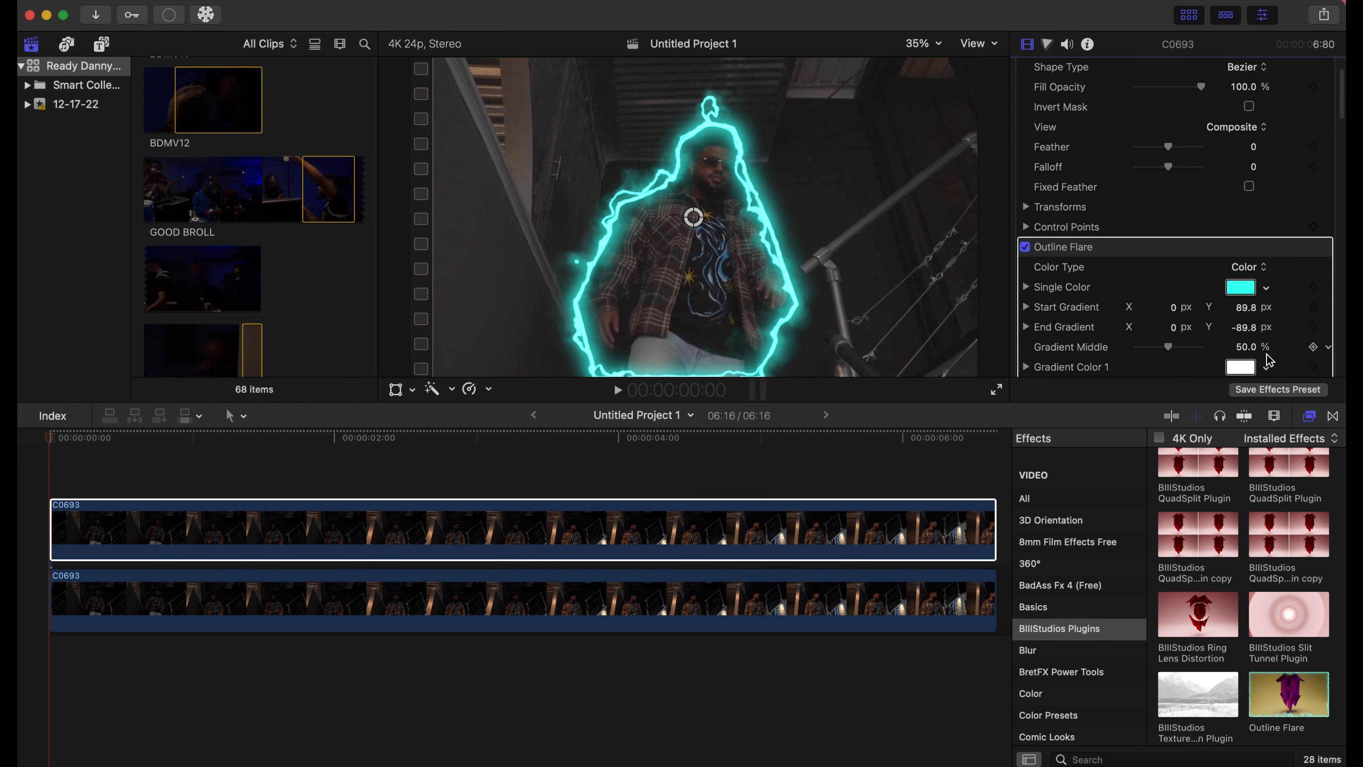
pyautogui.click(1250, 290)
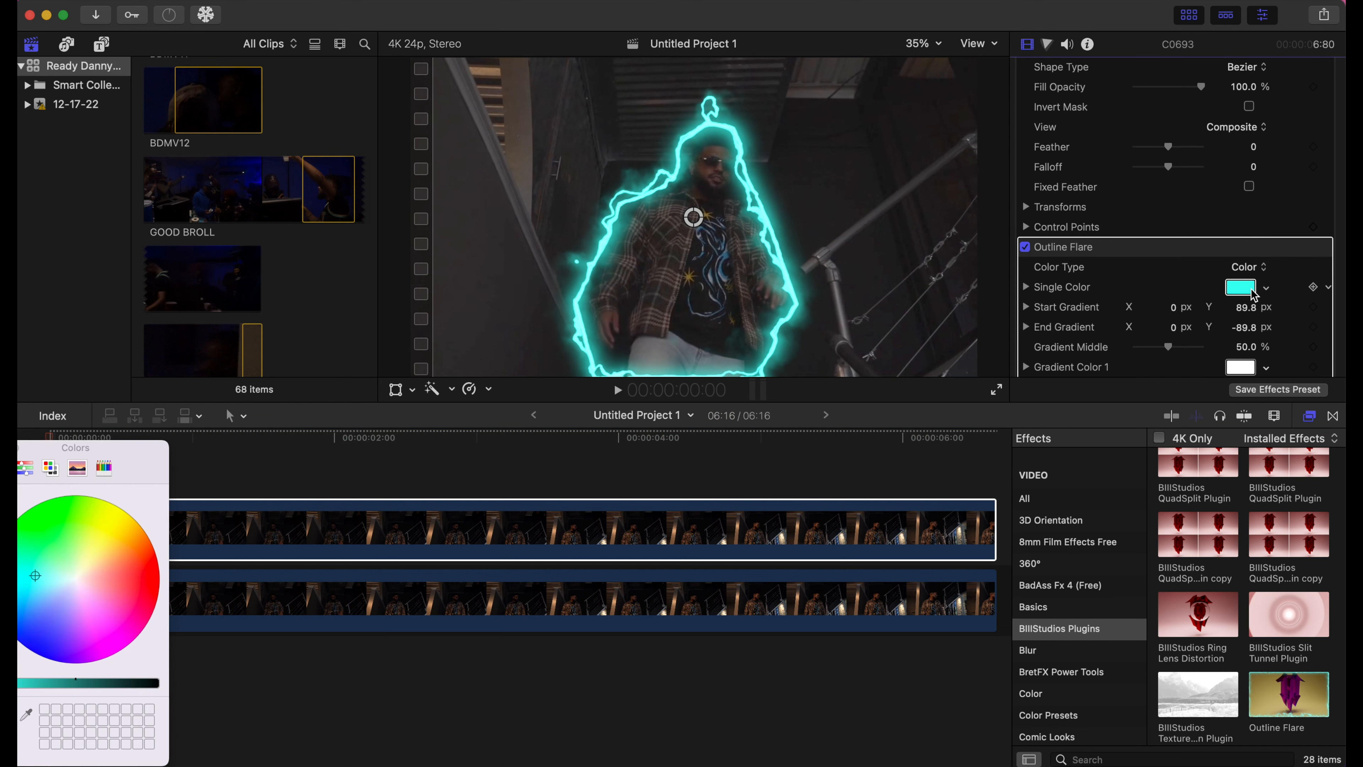
pyautogui.moveTo(37, 578); pyautogui.dragTo(132, 572)
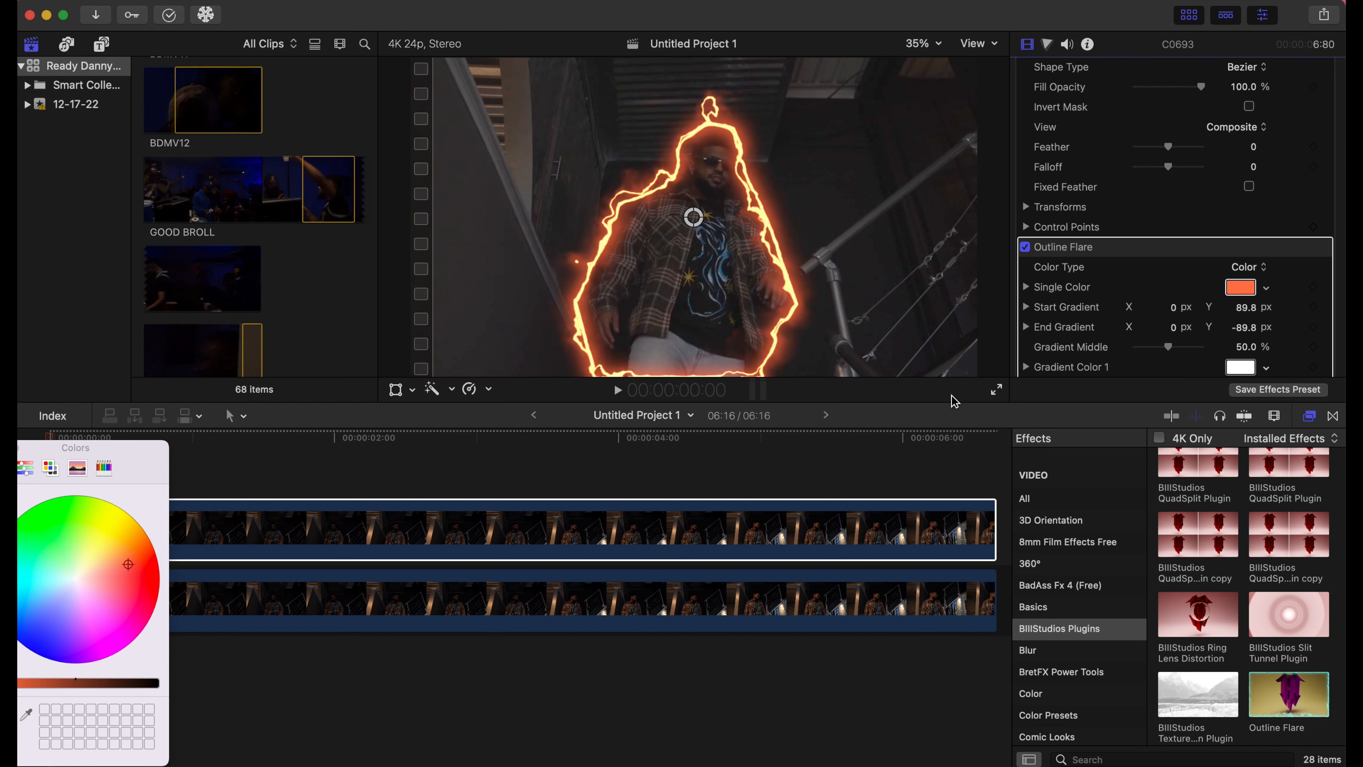
pyautogui.scroll(-8, 1144, 290)
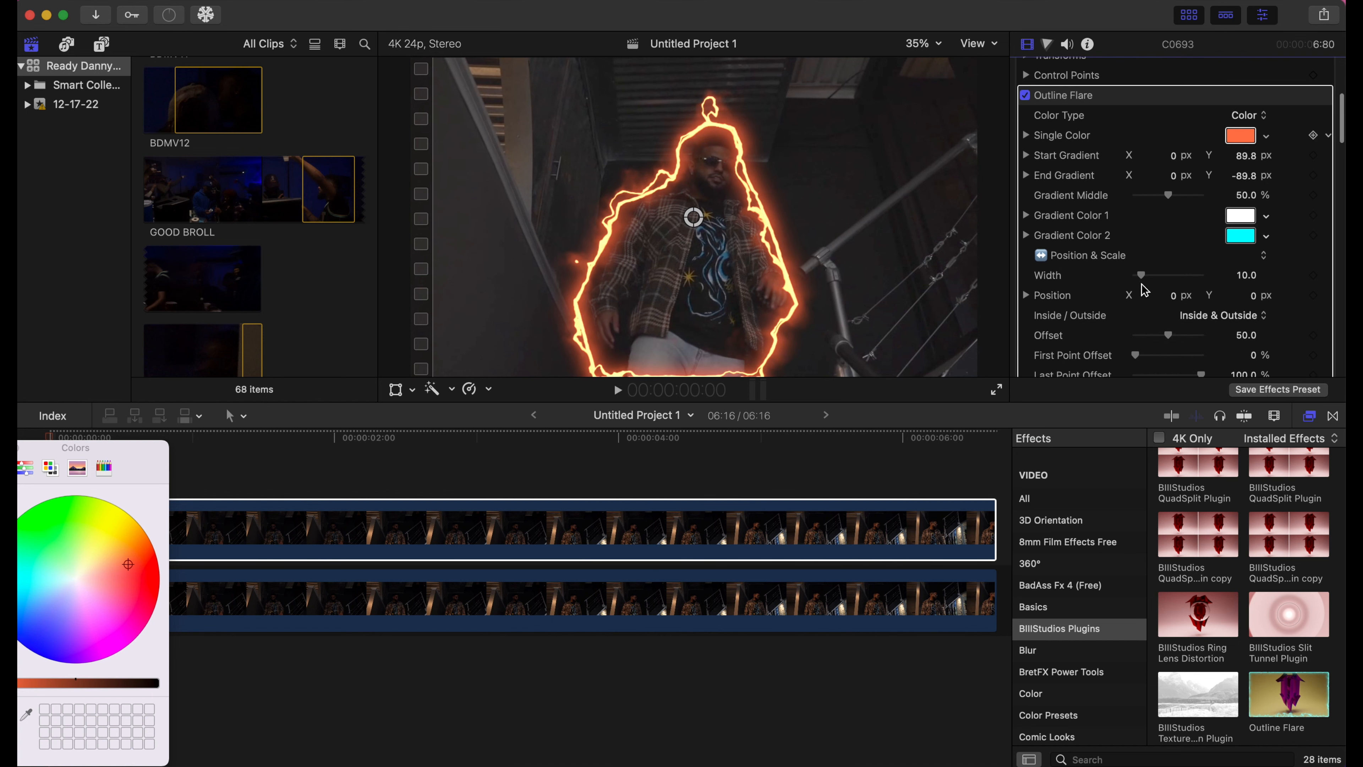
pyautogui.moveTo(1141, 254)
pyautogui.mouseDown()
pyautogui.moveTo(1168, 256)
pyautogui.moveTo(1150, 263)
pyautogui.mouseUp()
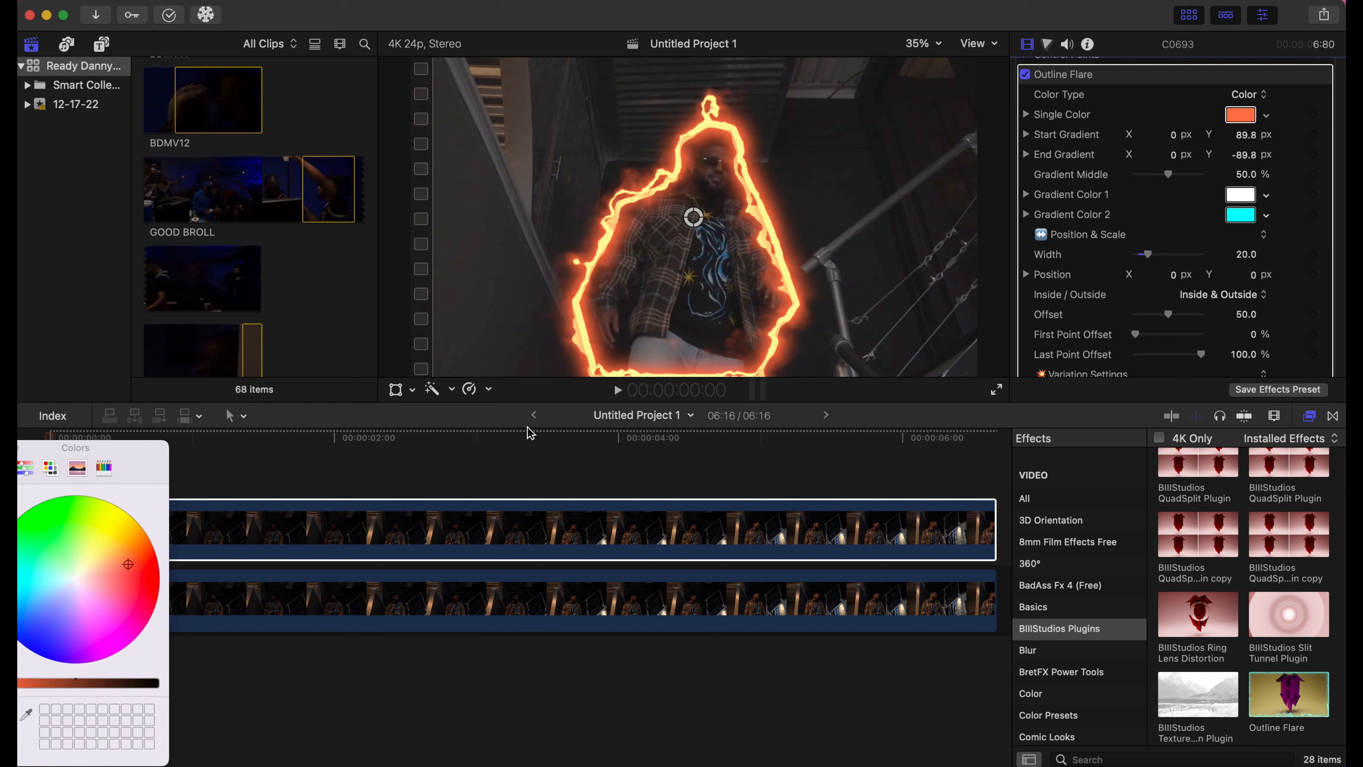
pyautogui.click(0, 447)
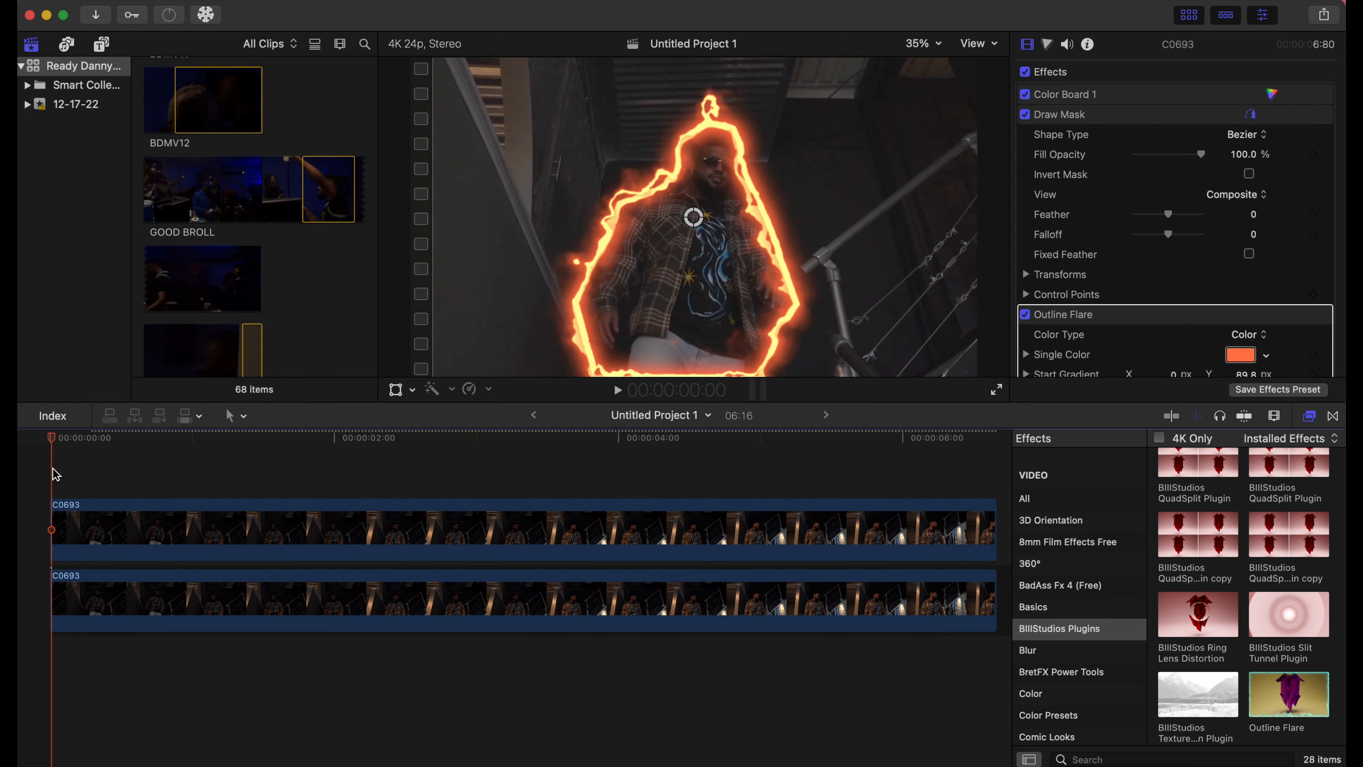
# - Play back the flare preview, then select the upper flared clip at about one second
pyautogui.press('space')
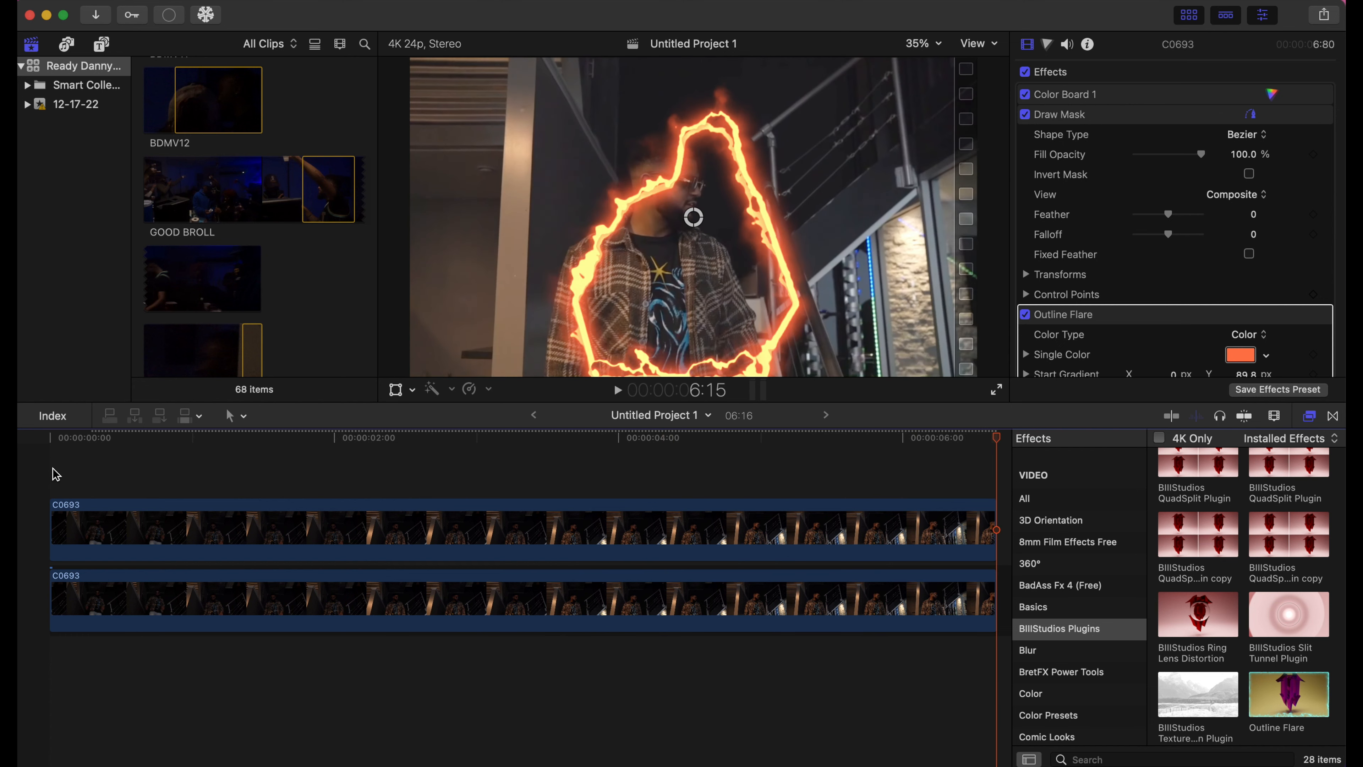
pyautogui.click(211, 482)
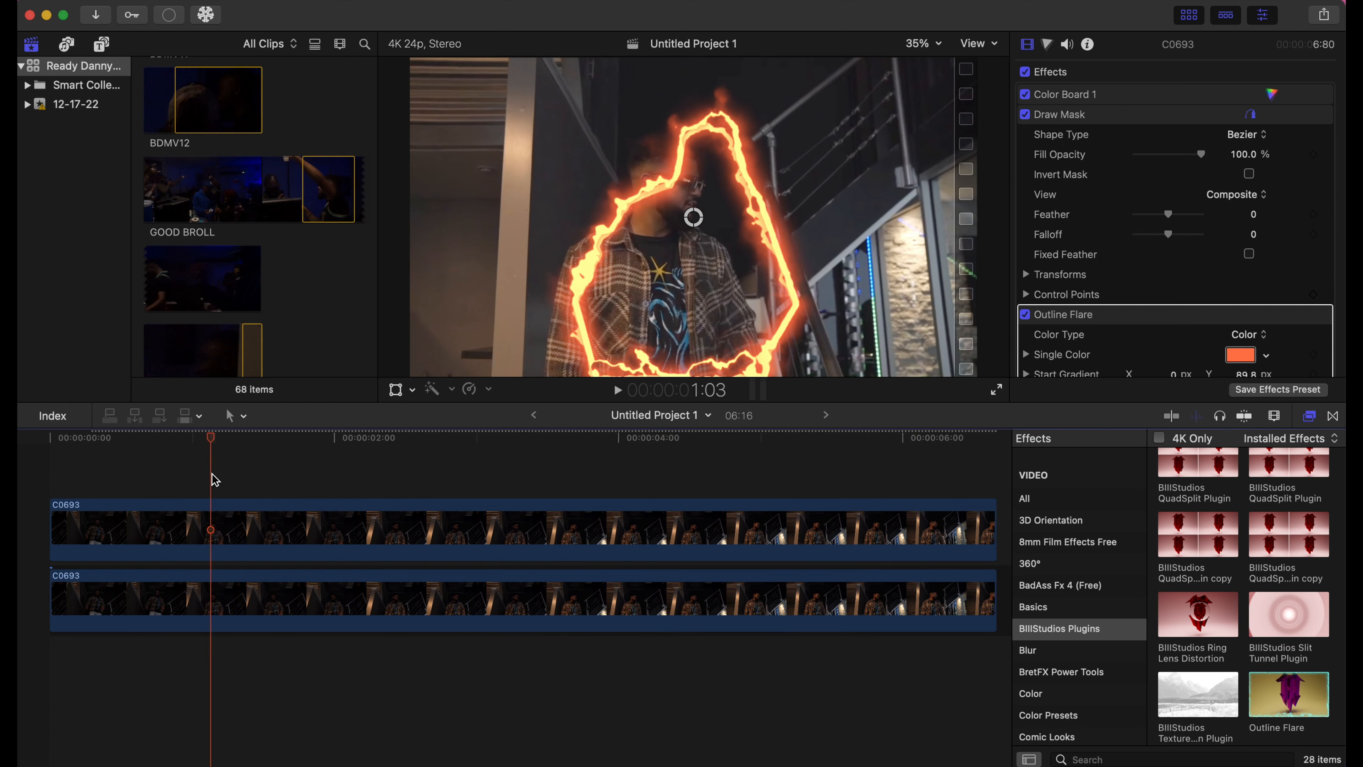
pyautogui.click(232, 525)
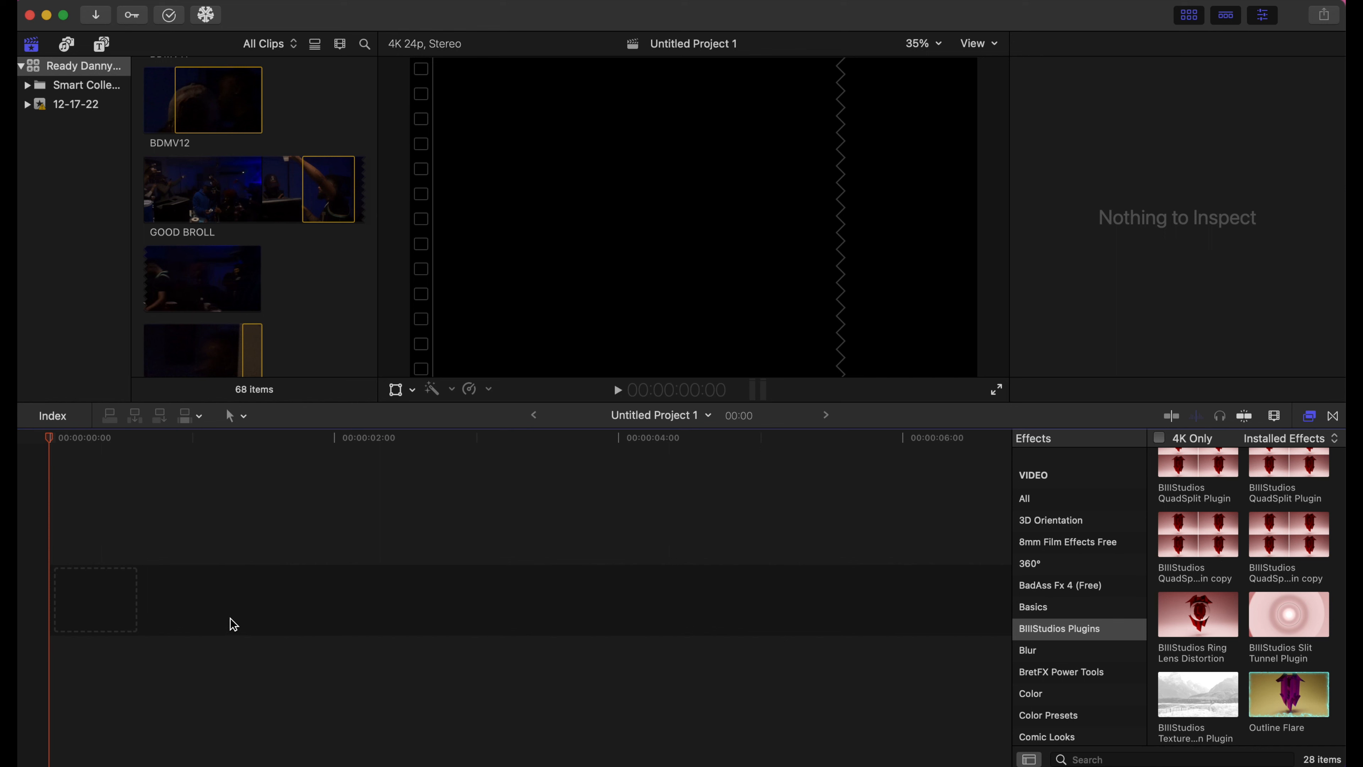
# - Add a Basic Title and replace its text with HELLO
pyautogui.hotkey('ctrl', 't')
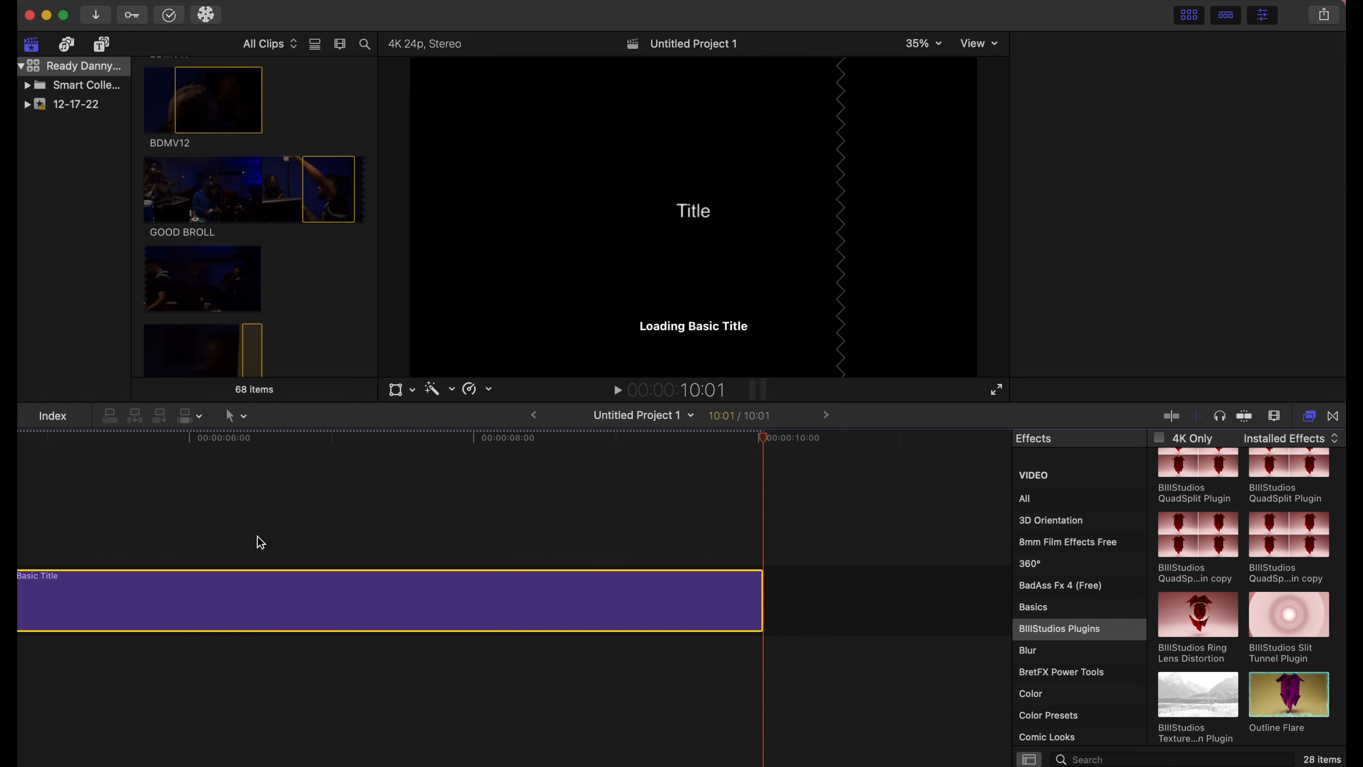
pyautogui.click(271, 604)
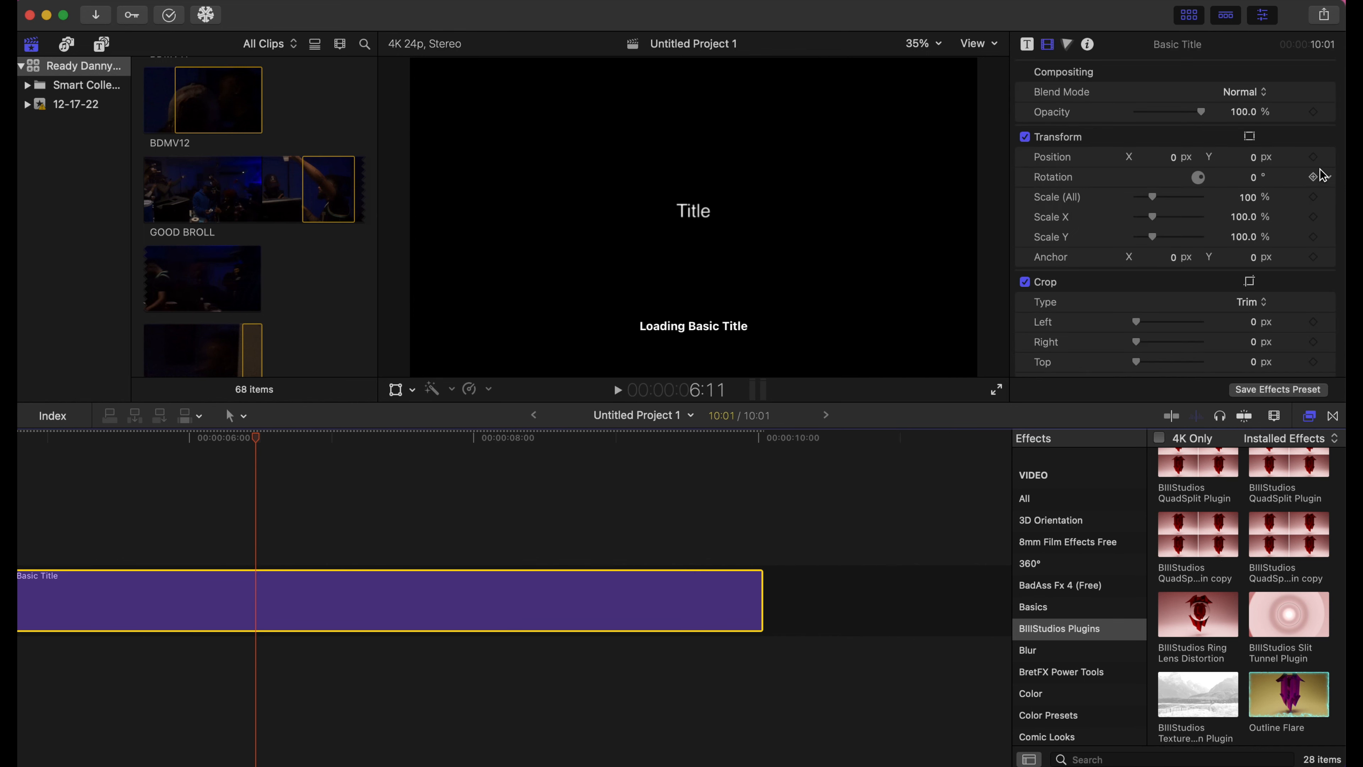
pyautogui.click(1026, 42)
pyautogui.tripleClick(1074, 140)
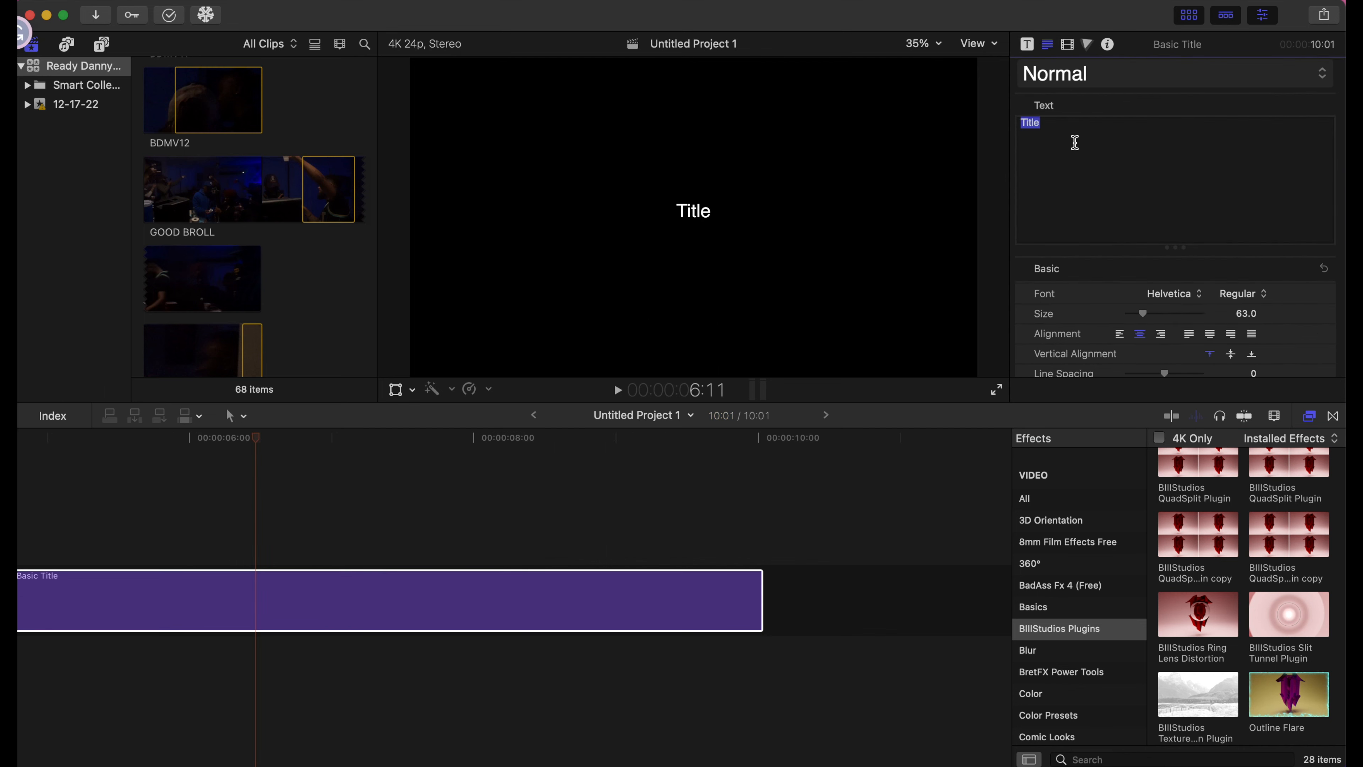
pyautogui.write('h')
pyautogui.press('BackSpace')
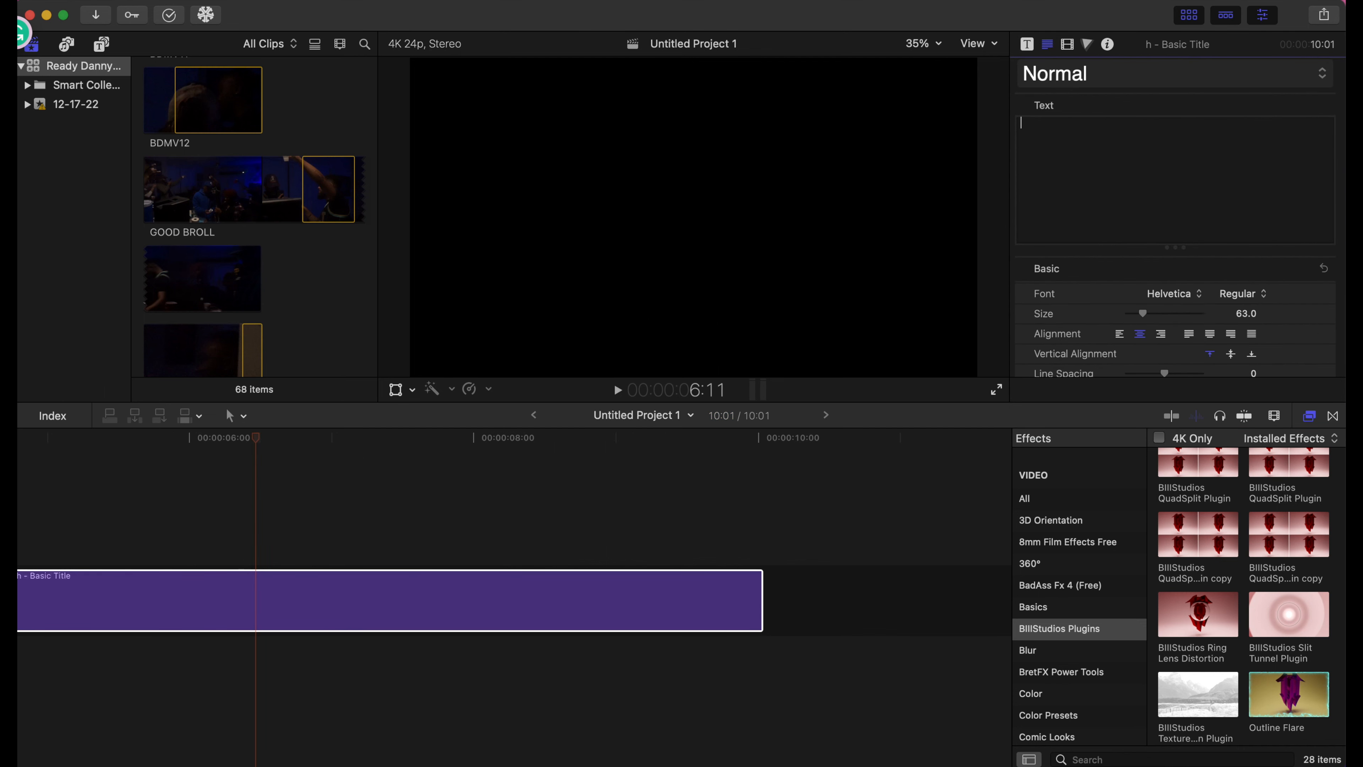
pyautogui.write('HELLO')
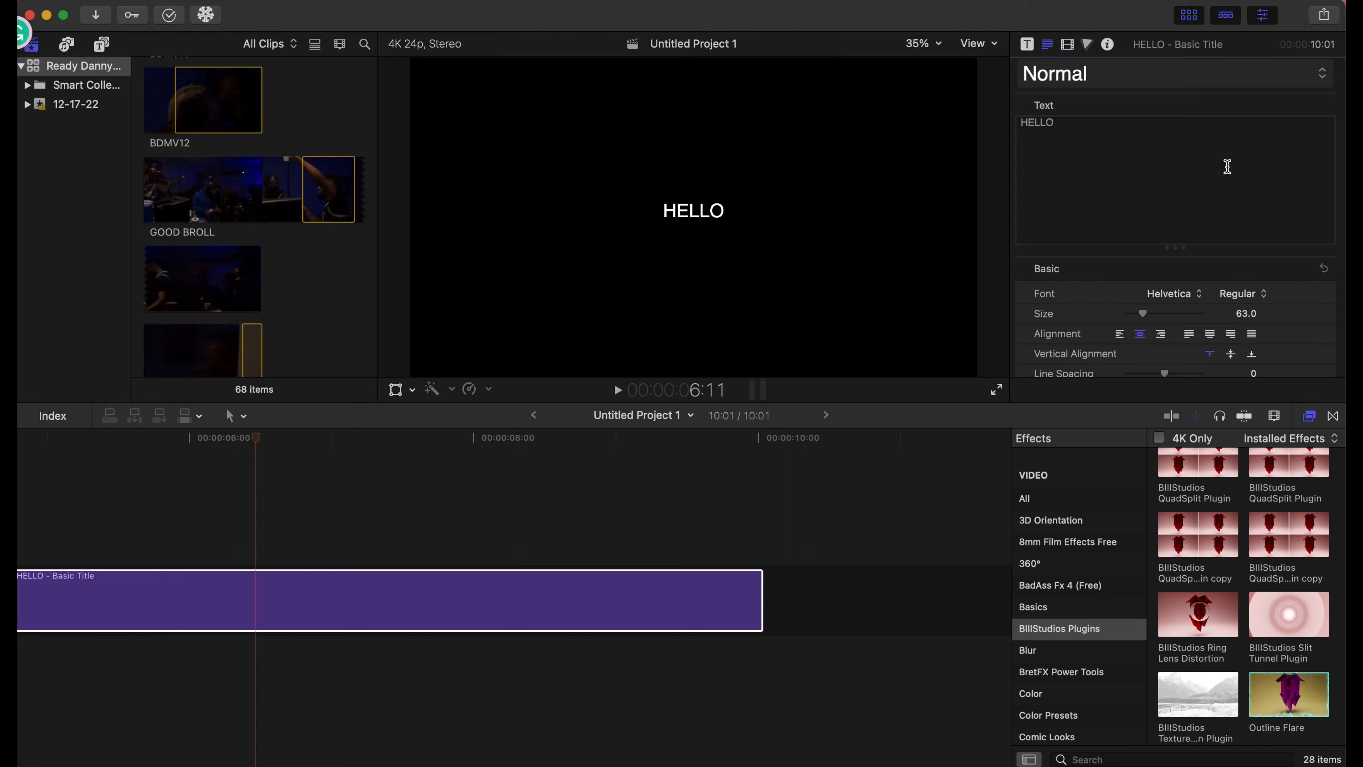
# - Make the HELLO text Bold at size 204 and apply Outline Flare to the title
pyautogui.click(1238, 293)
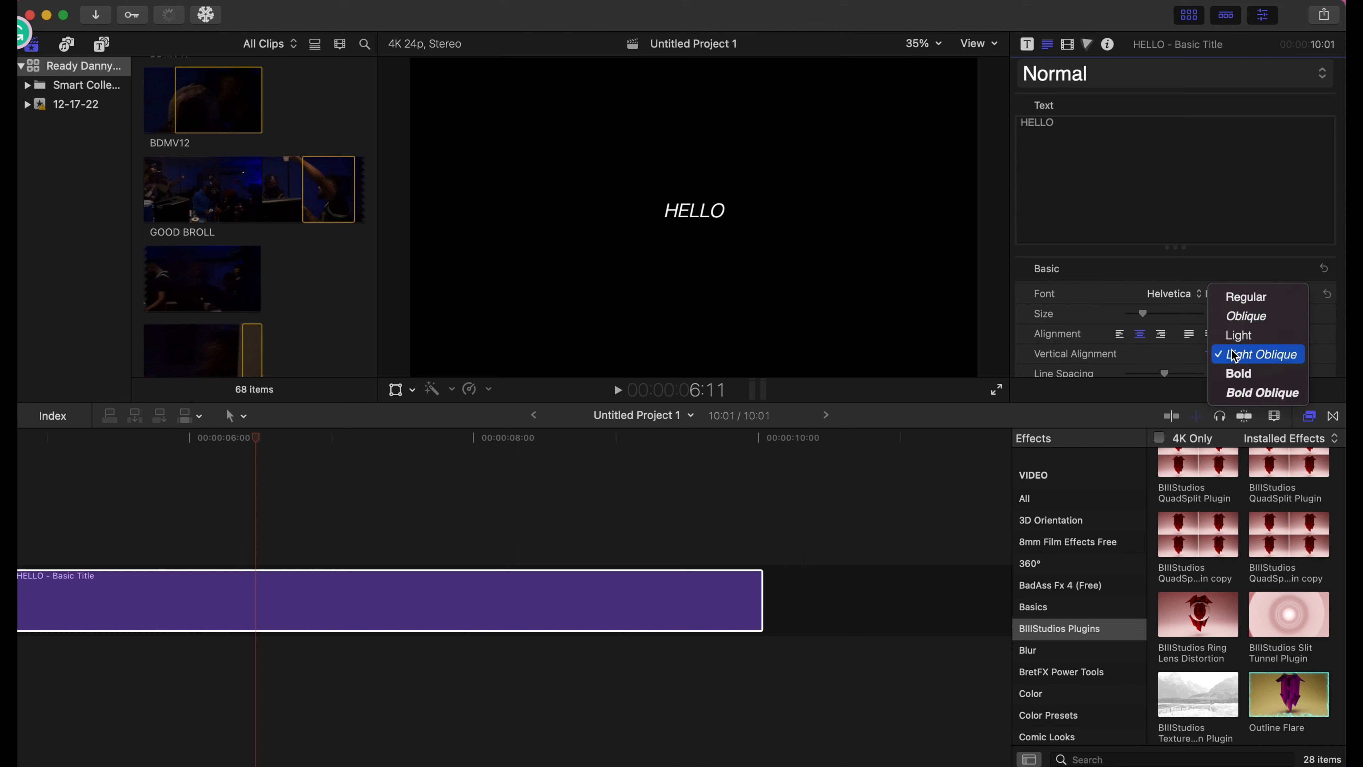
pyautogui.click(1244, 370)
pyautogui.moveTo(1143, 313); pyautogui.dragTo(1180, 317)
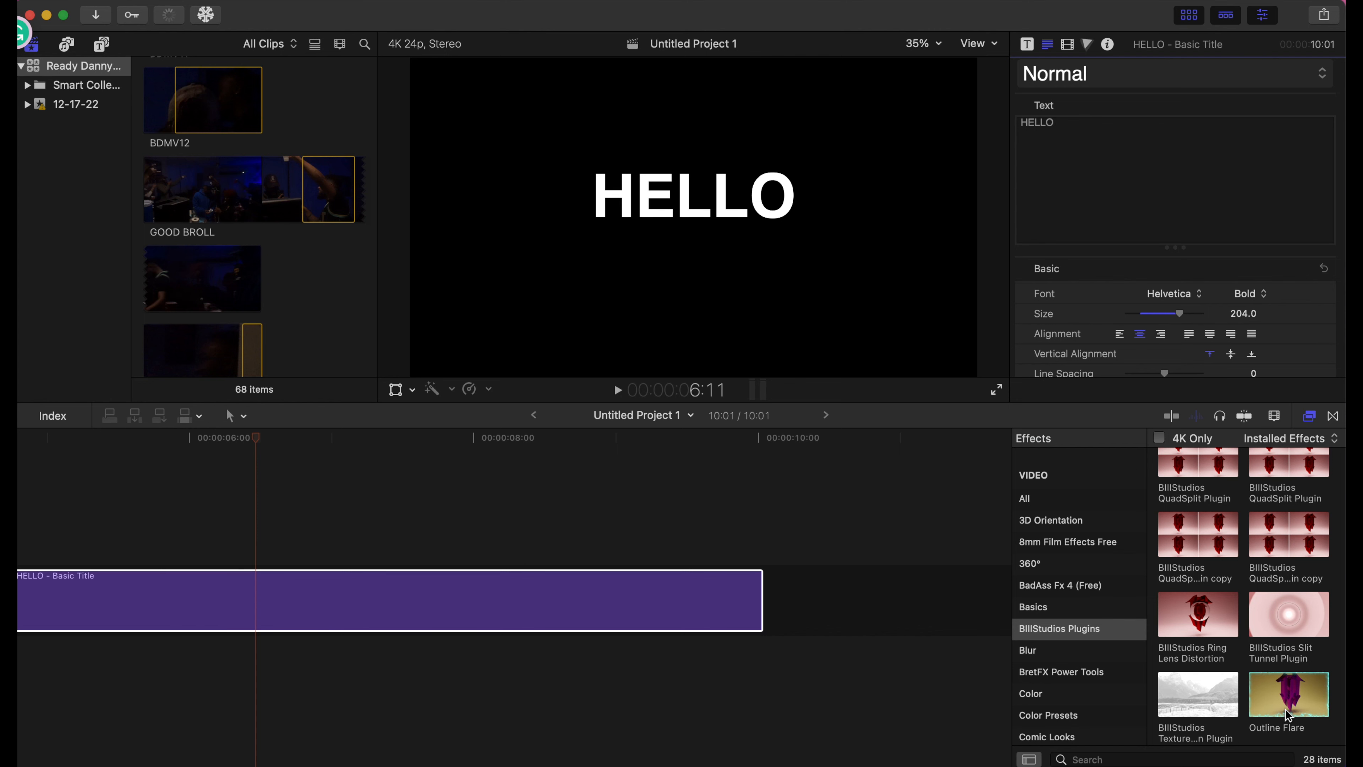
pyautogui.moveTo(1288, 714); pyautogui.dragTo(633, 606)
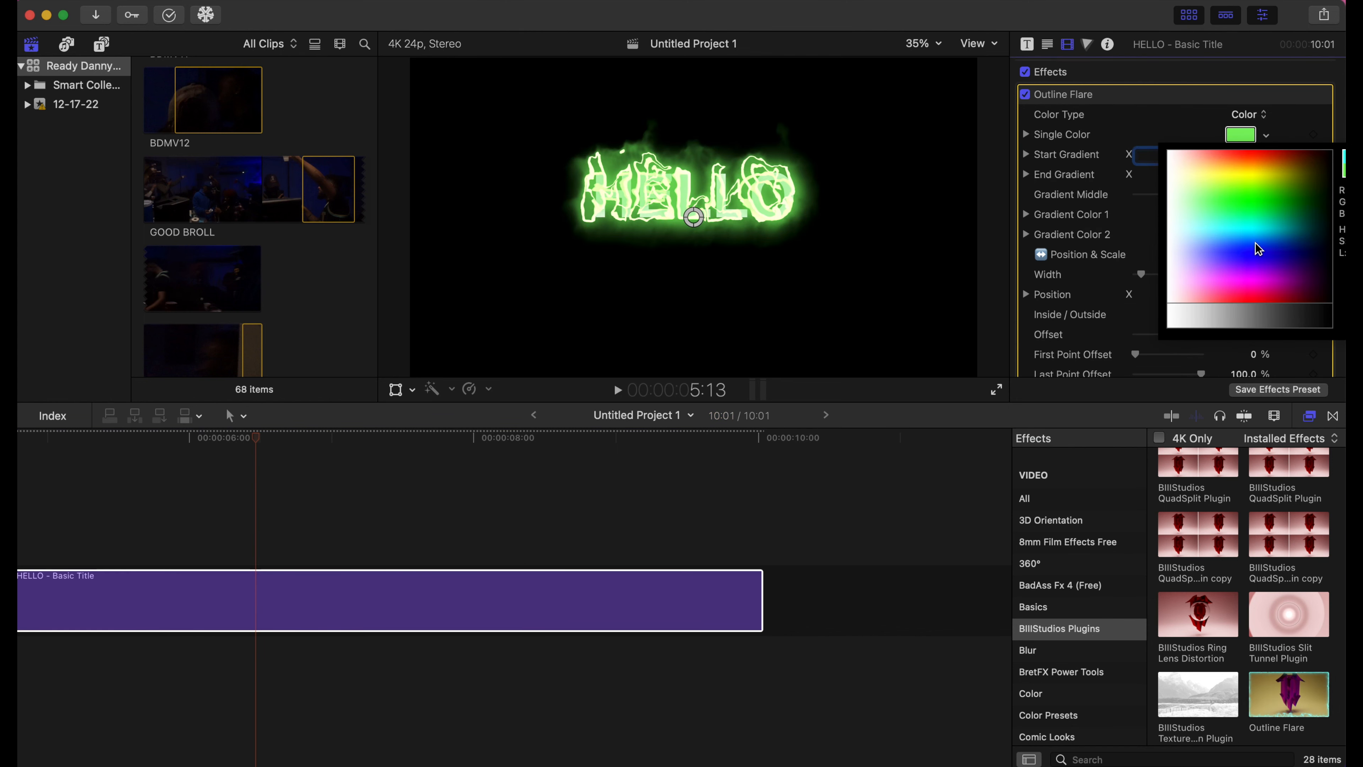
# - Change the HELLO flare colour from green to purple and lower Detail Strength 4 to 0.56
pyautogui.moveTo(1258, 269); pyautogui.dragTo(1258, 279)
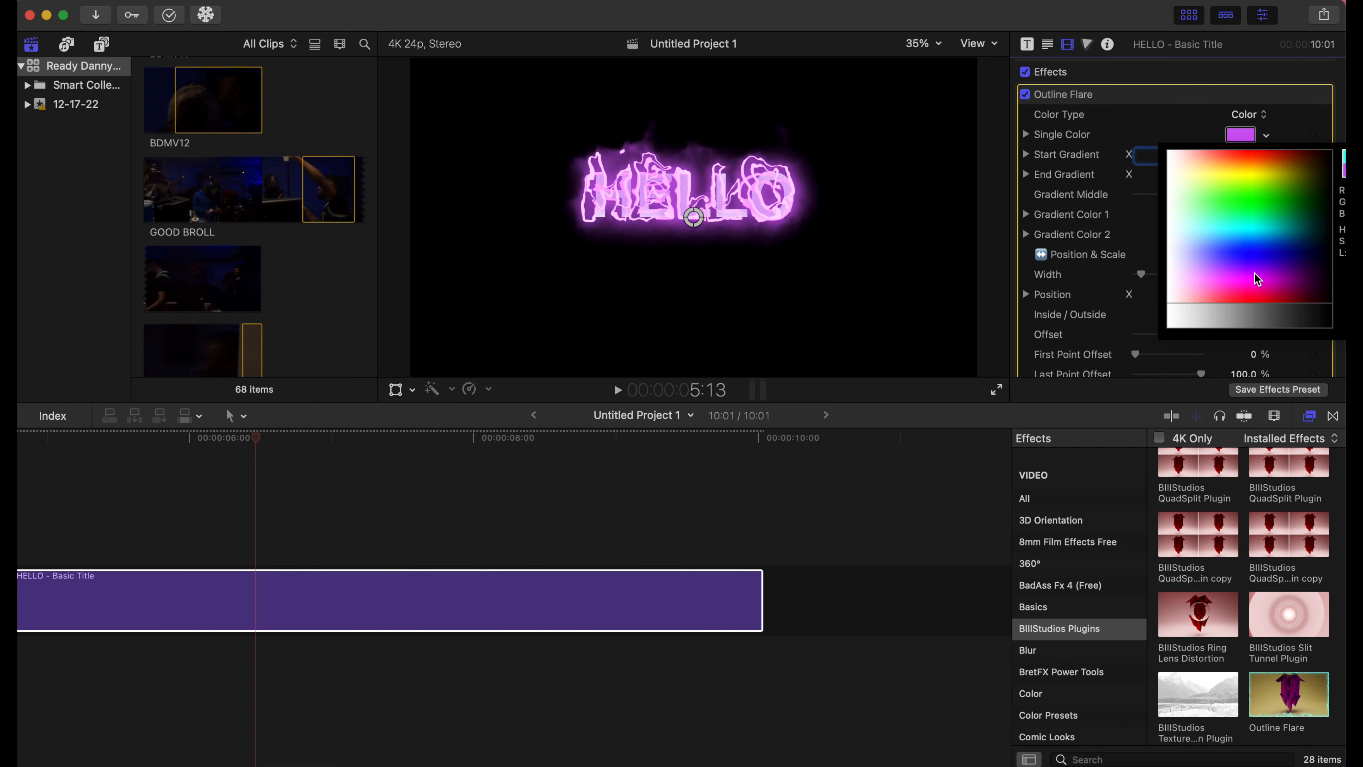
pyautogui.click(1255, 272)
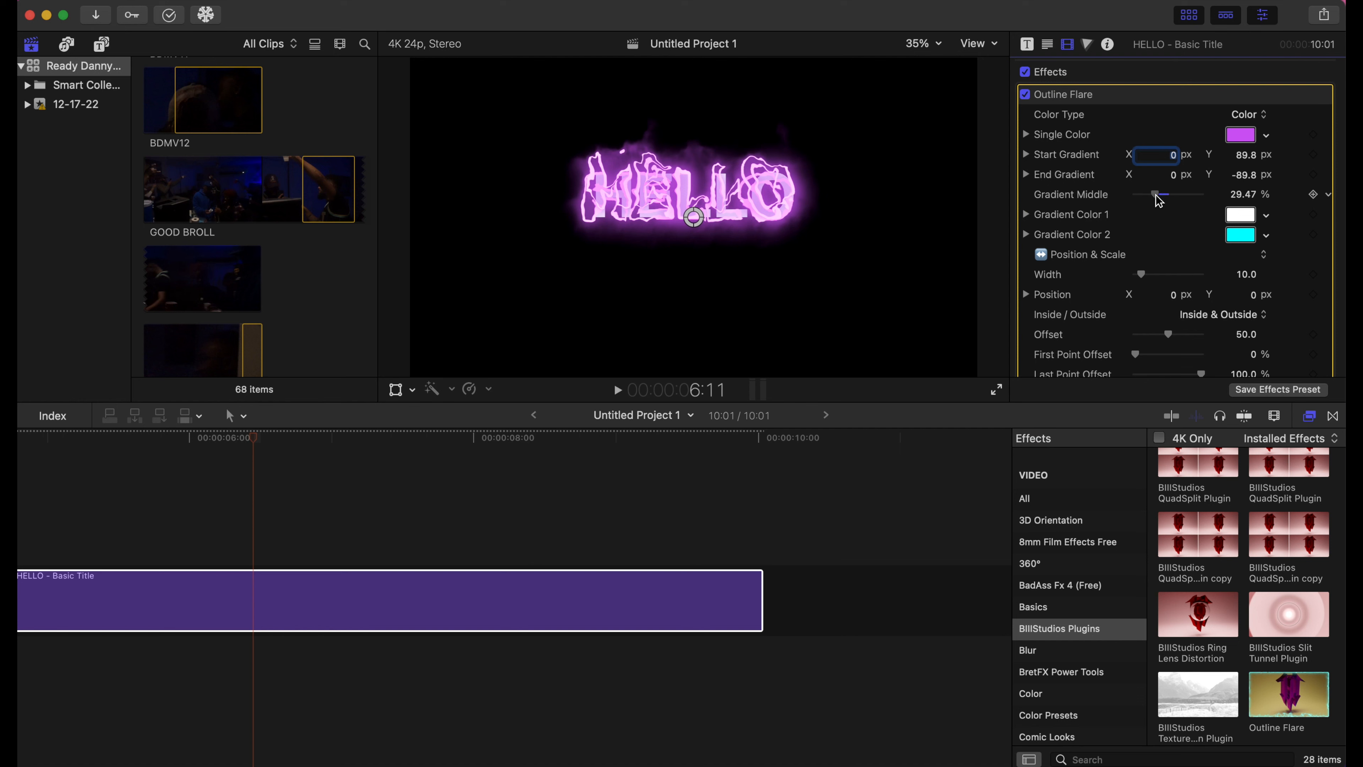
pyautogui.scroll(-5, 1190, 257)
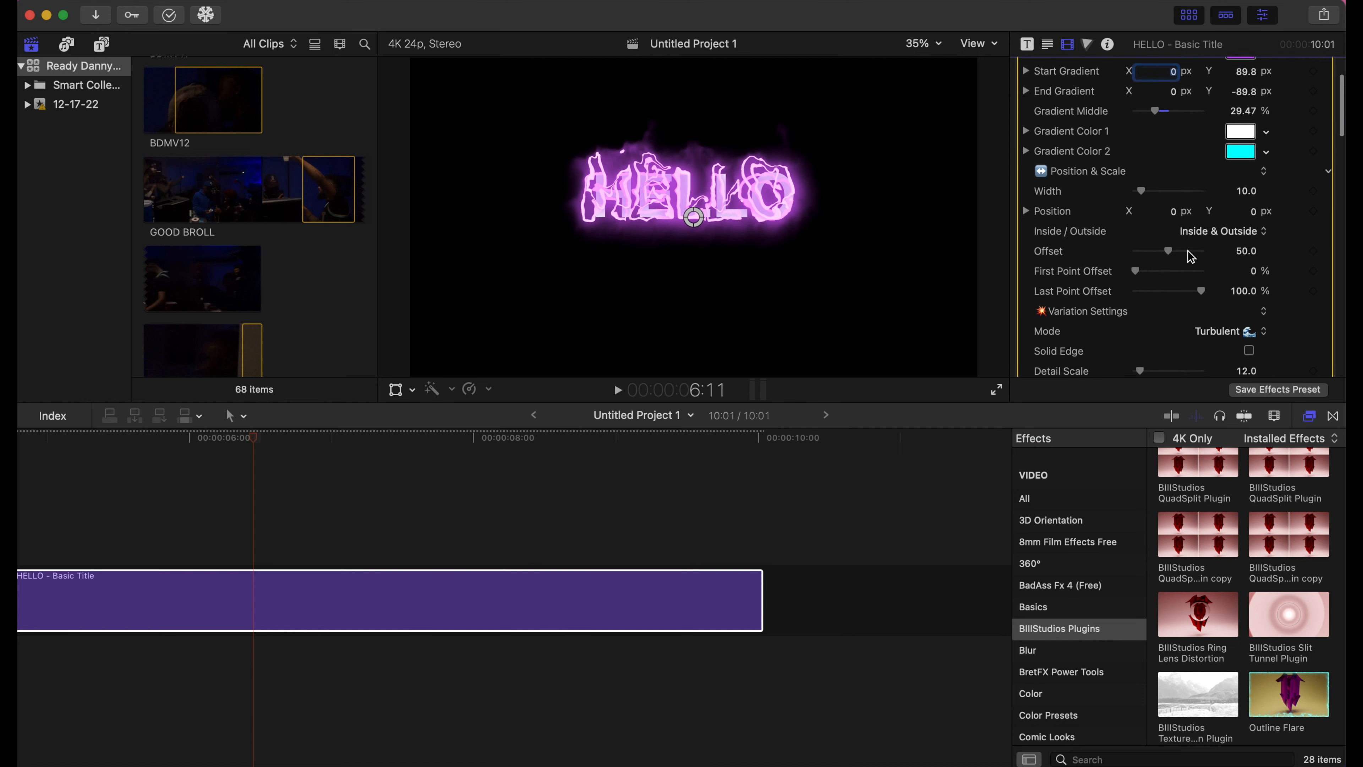
pyautogui.scroll(-8, 1192, 257)
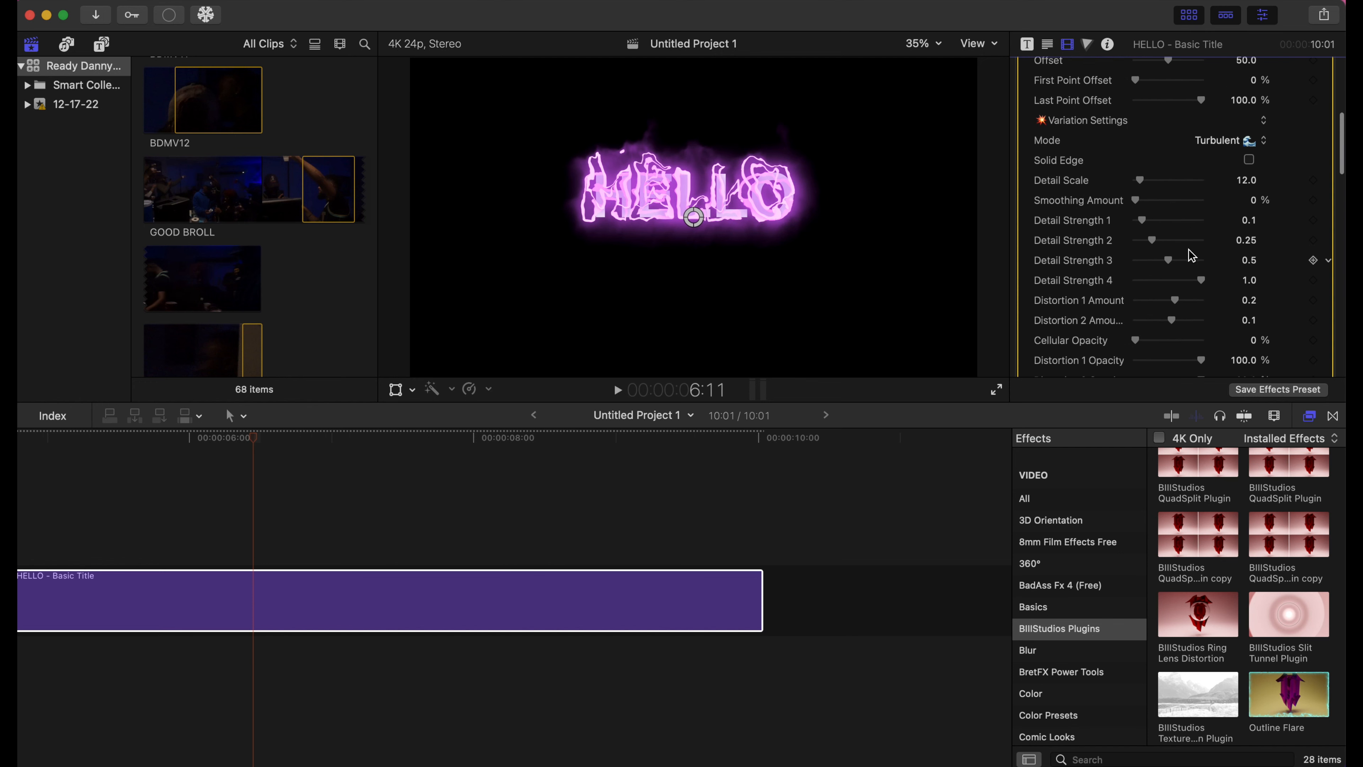
pyautogui.moveTo(1202, 281); pyautogui.dragTo(1153, 306)
# - Reduce the flare's Outer Glow from 56 to 14 and lower its opacity to about 59%
pyautogui.scroll(-10, 1153, 310)
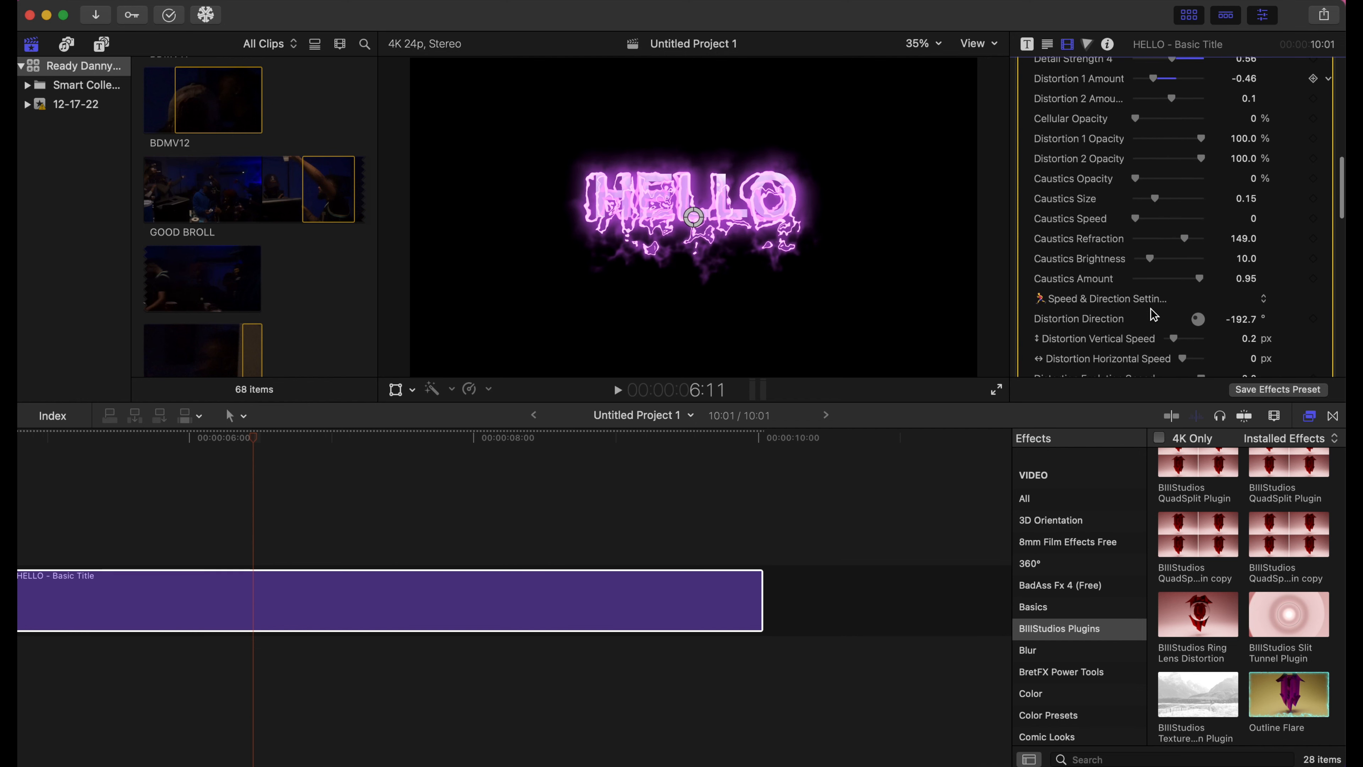
pyautogui.scroll(-9, 1153, 316)
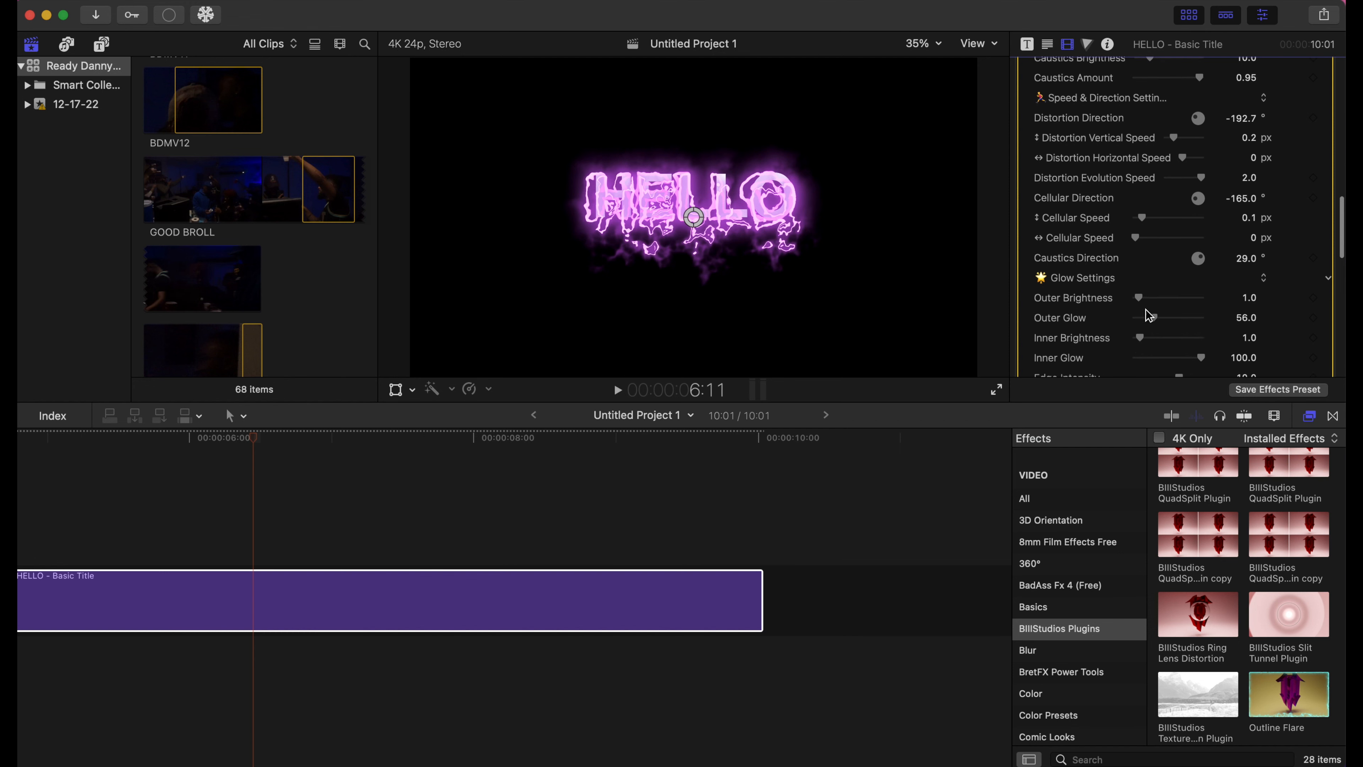
pyautogui.moveTo(1151, 319); pyautogui.dragTo(1142, 323)
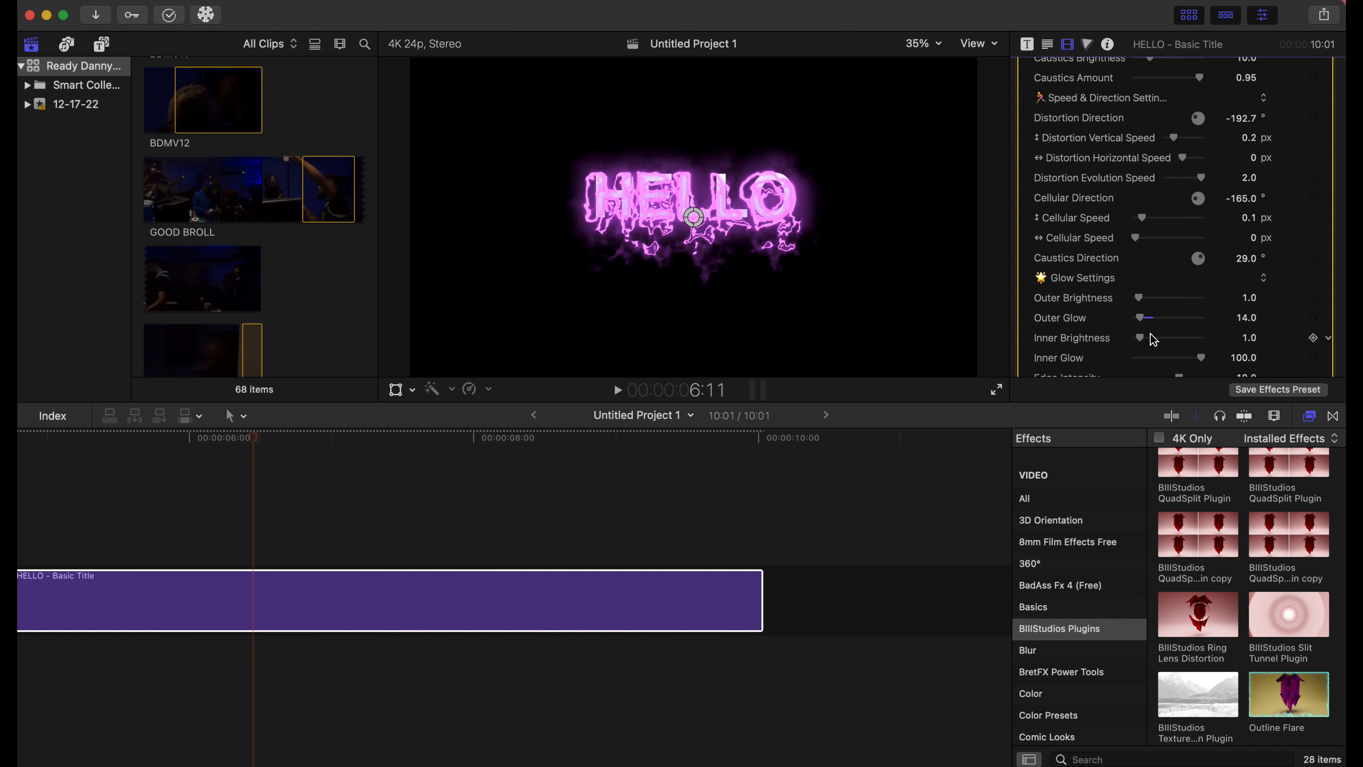
pyautogui.scroll(-5, 1154, 339)
pyautogui.scroll(-1, 1153, 340)
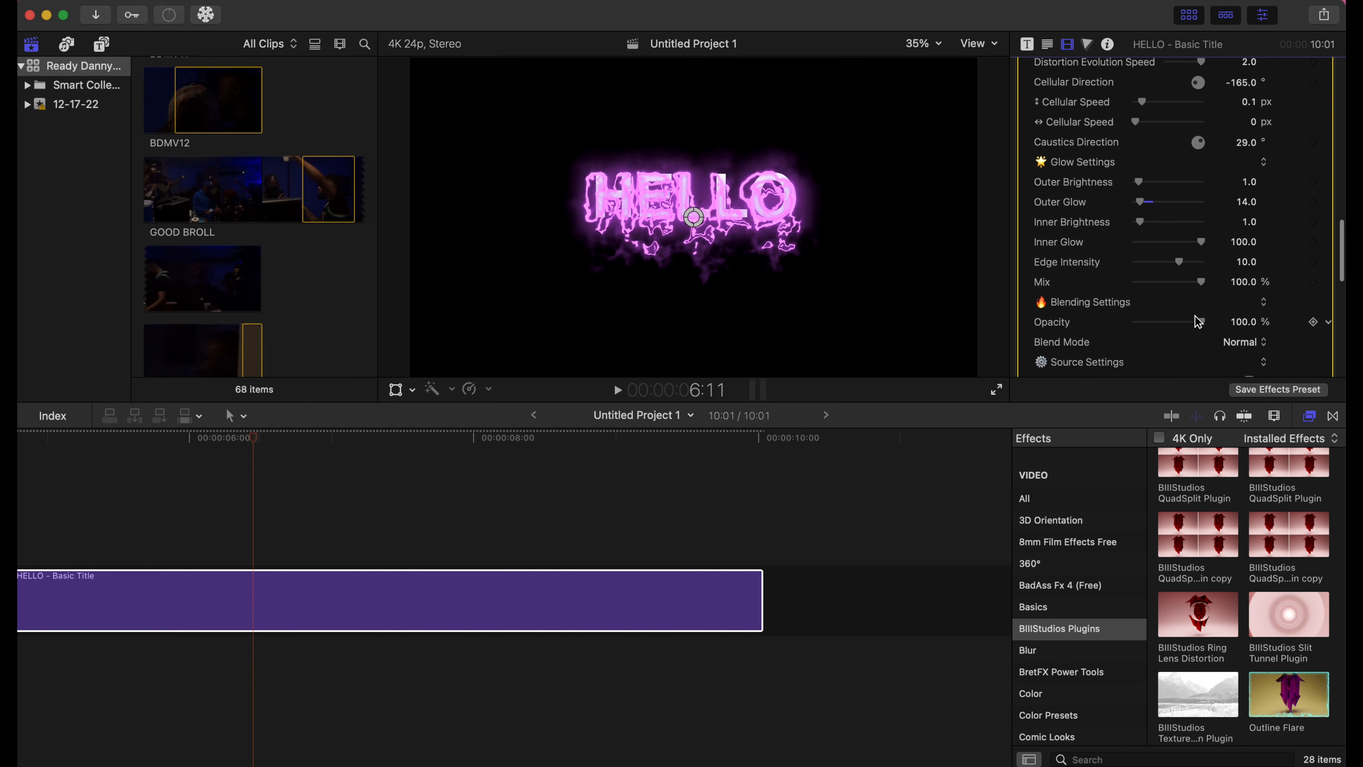
pyautogui.moveTo(1203, 322); pyautogui.dragTo(1174, 326)
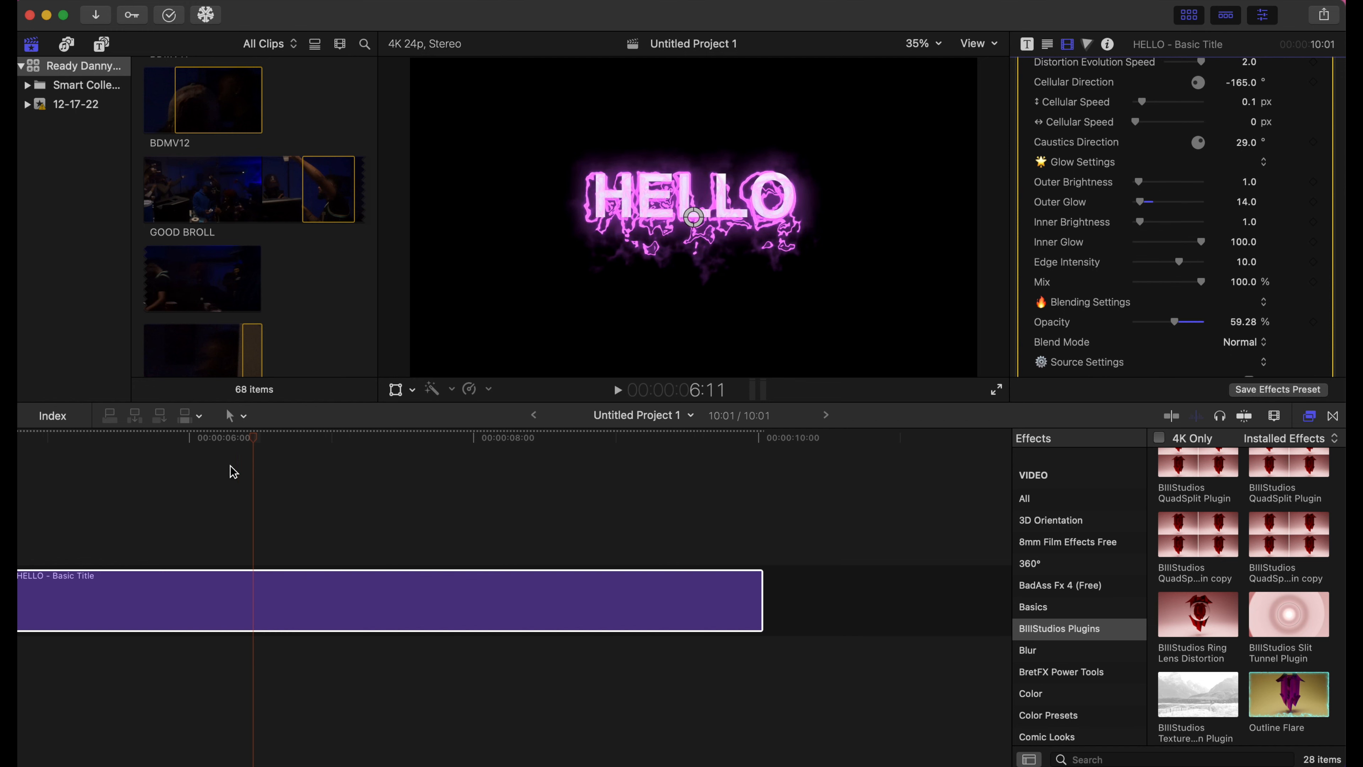
# - Play the HELLO title from its start to preview the purple flare
pyautogui.hscroll(-10, 230, 469)
pyautogui.hscroll(-3, 234, 471)
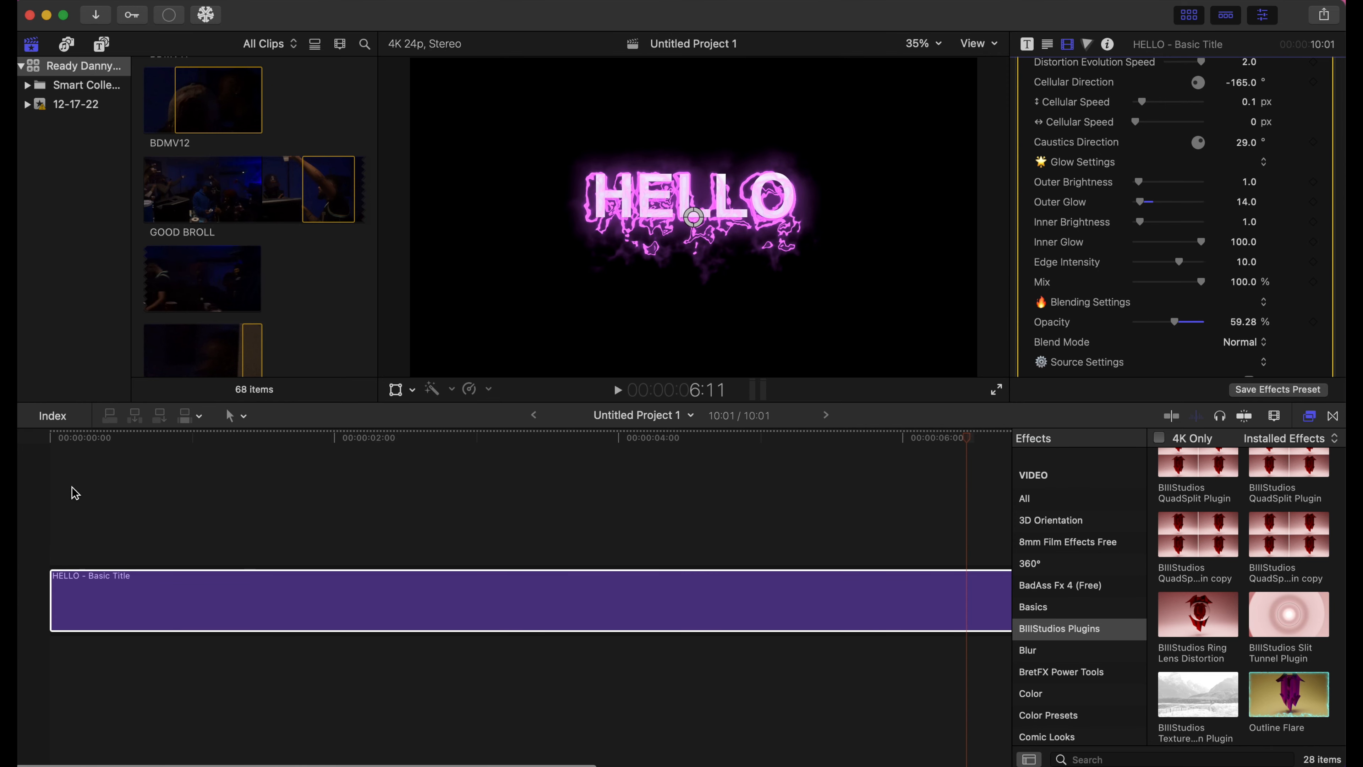
pyautogui.click(49, 488)
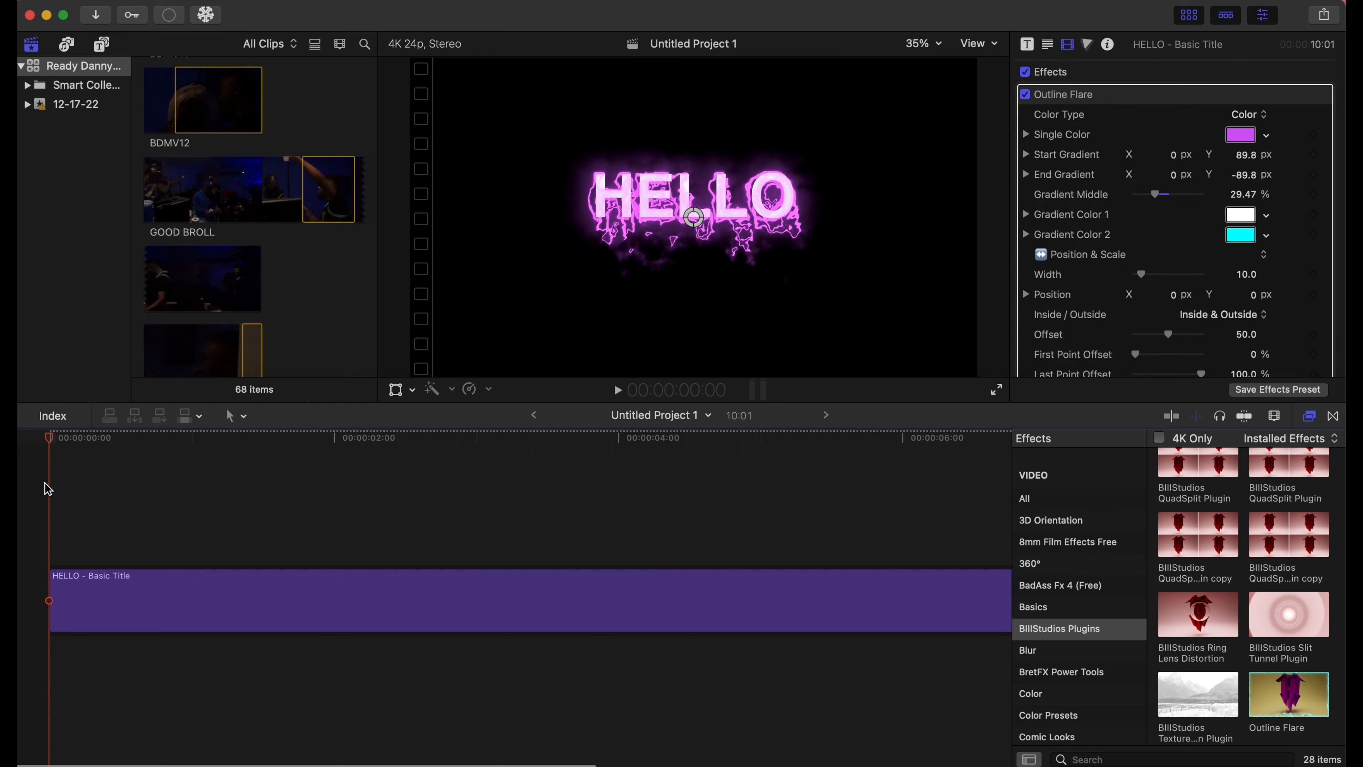
pyautogui.press('space')
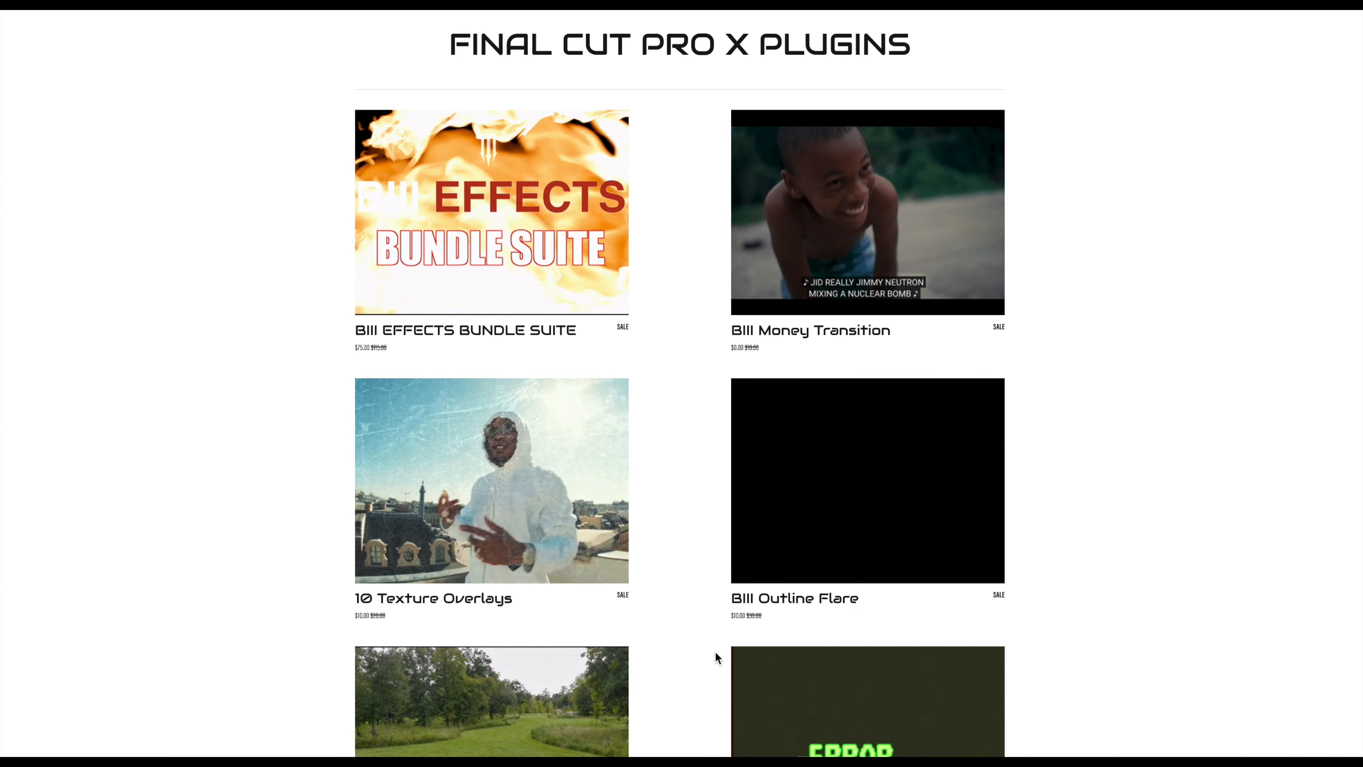
# - Scroll the B3-Studios plugins grid down to Object Removal, Low Shutter, Crash Zoom and 3D Drop Zone
pyautogui.scroll(-1, 1122, 567)
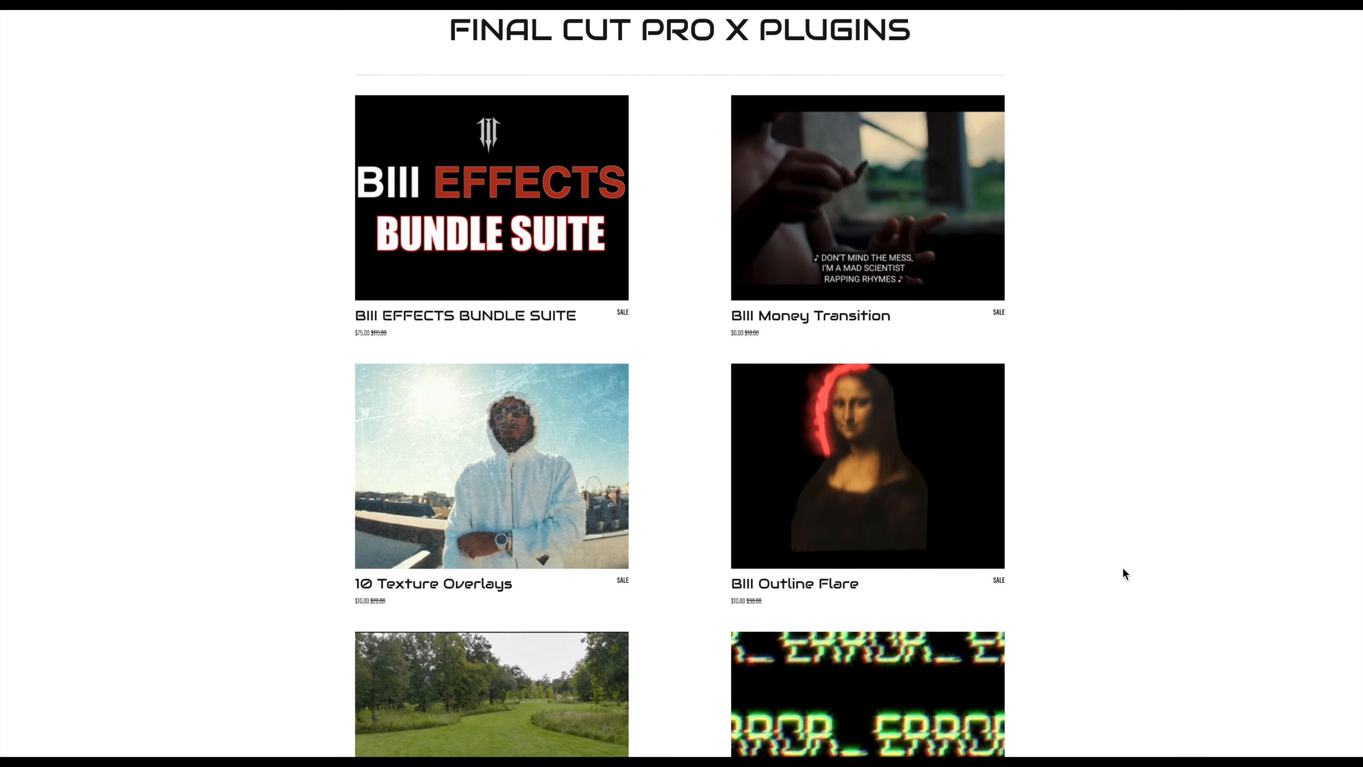
pyautogui.scroll(-5, 1122, 569)
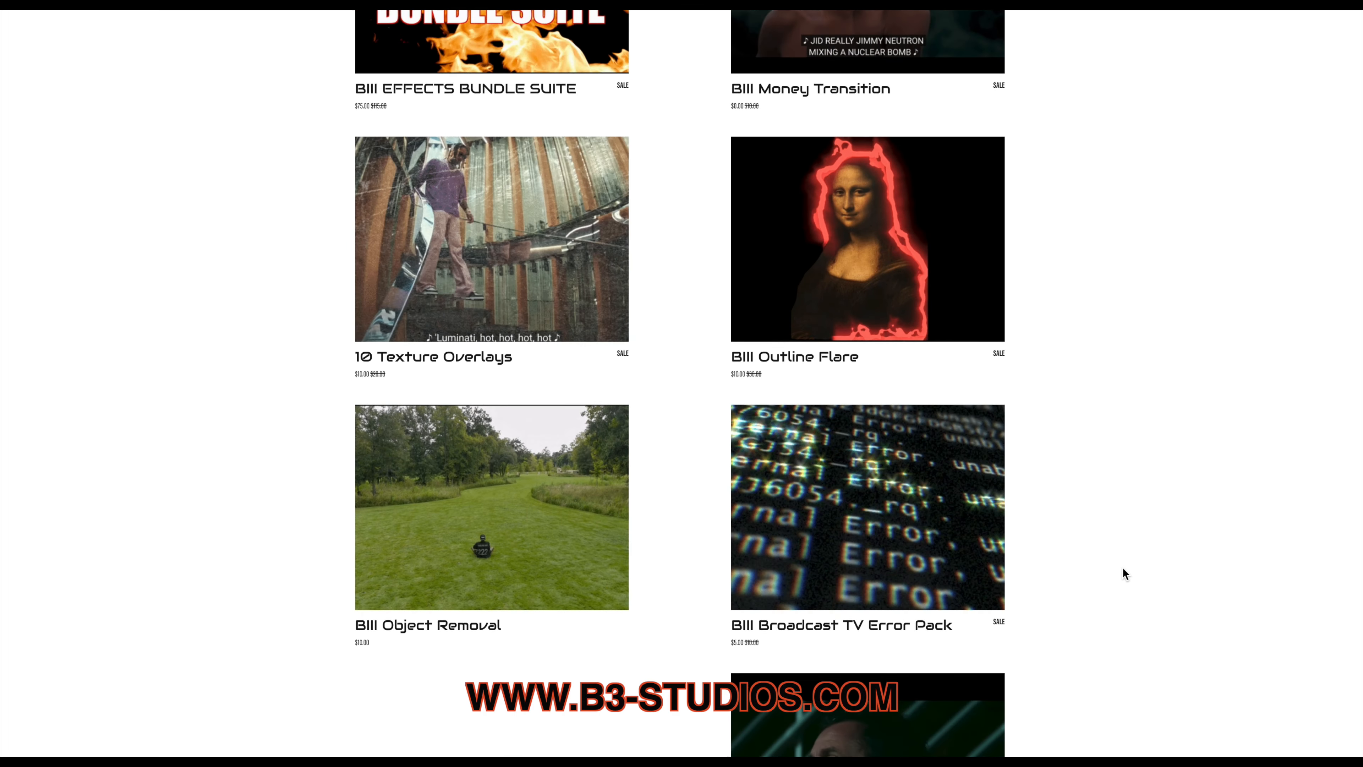
pyautogui.scroll(-3, 1122, 567)
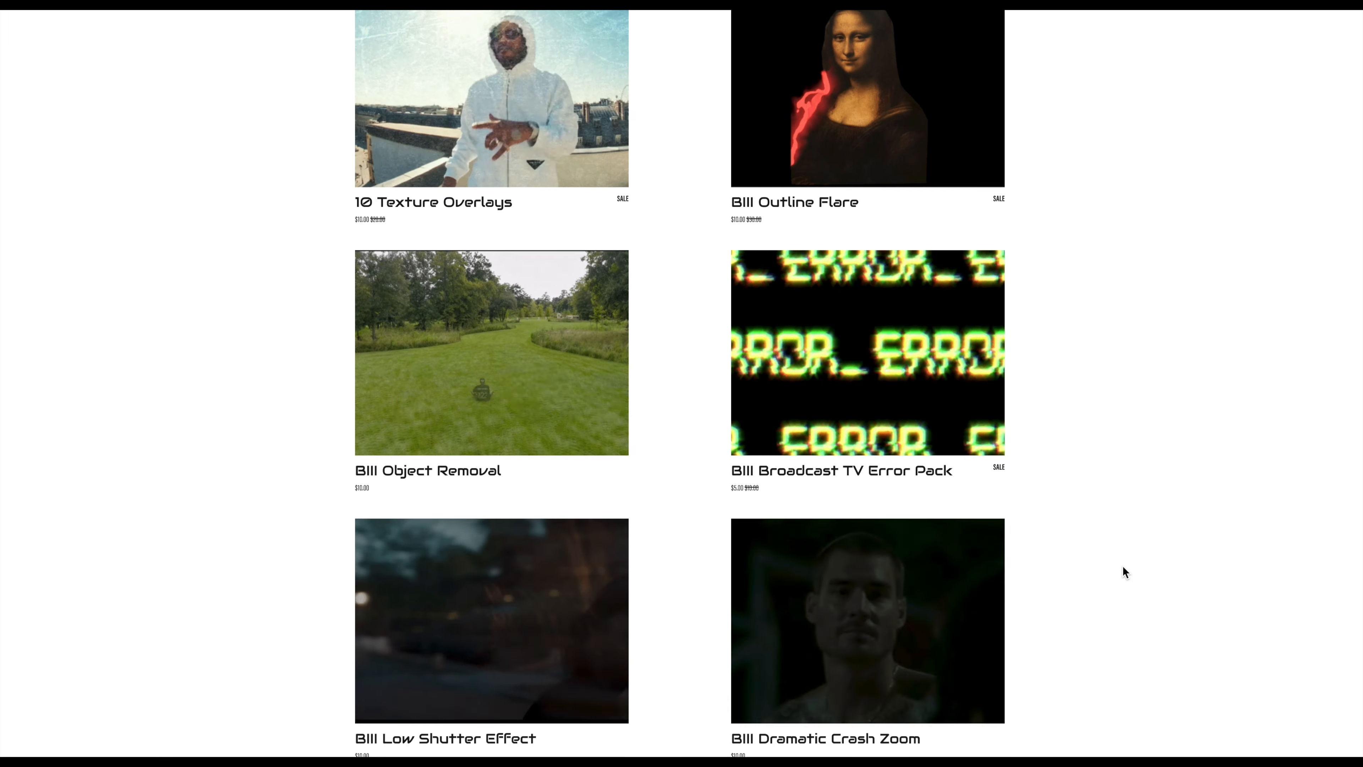
pyautogui.scroll(-4, 1122, 565)
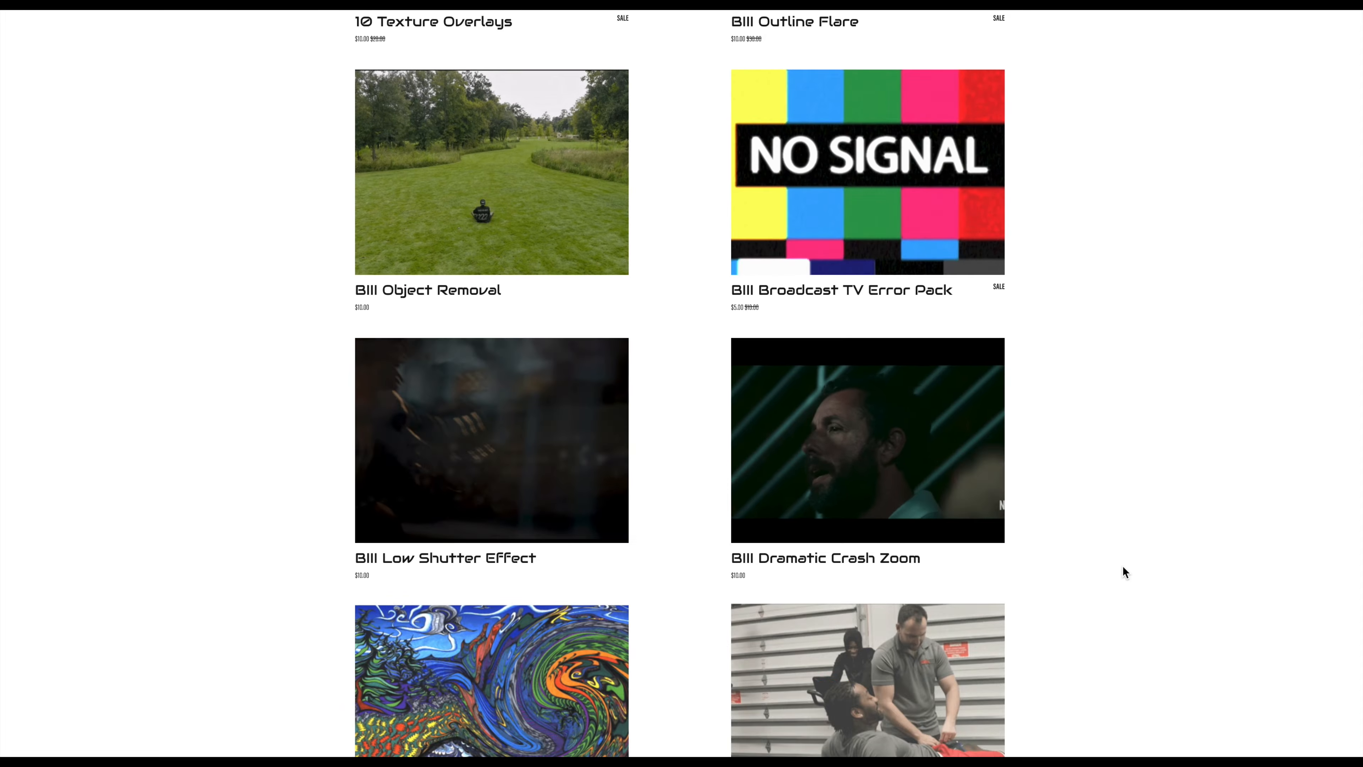
pyautogui.scroll(-4, 1123, 567)
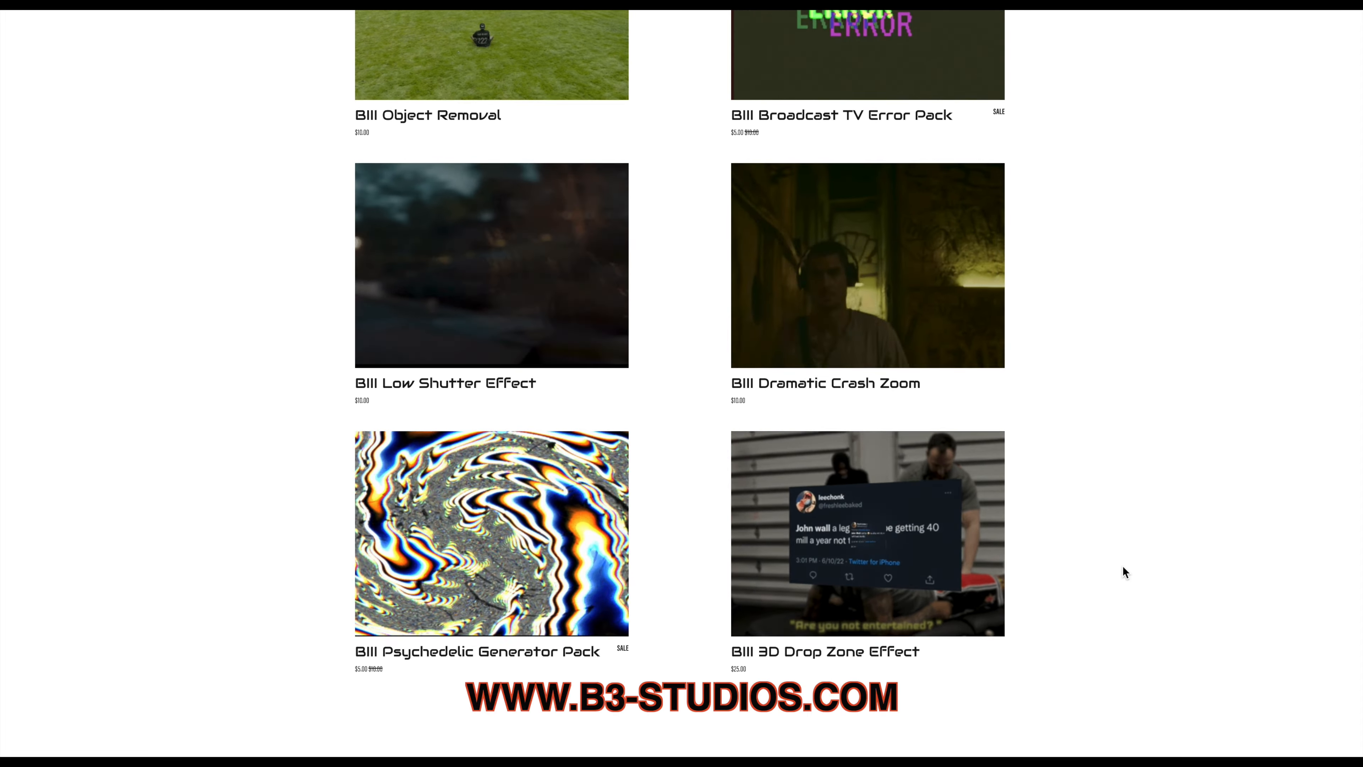